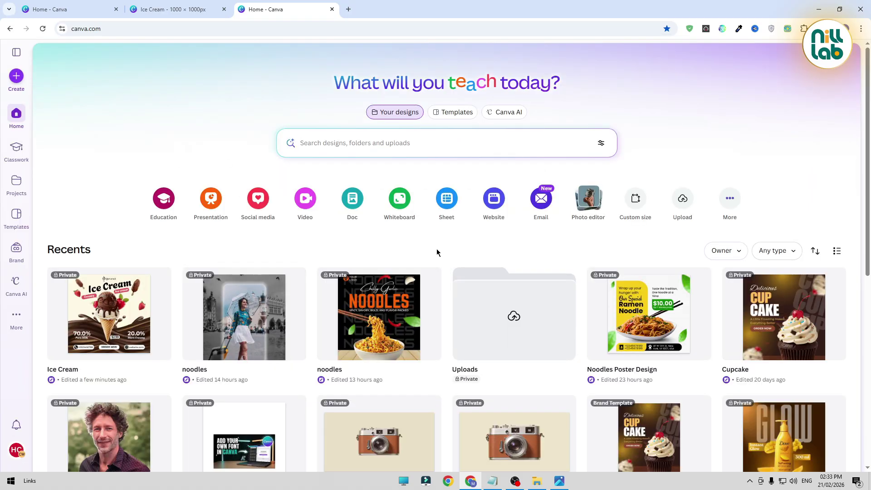
Create a 1080 × 1080 px design and set its background to #FDF8E5, copied from the Notepad color notes.
left_click(635, 199)
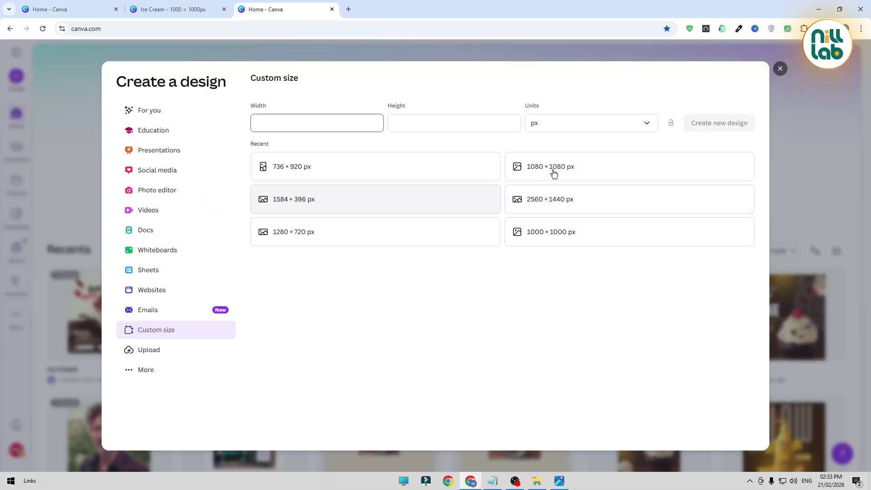
left_click(553, 174)
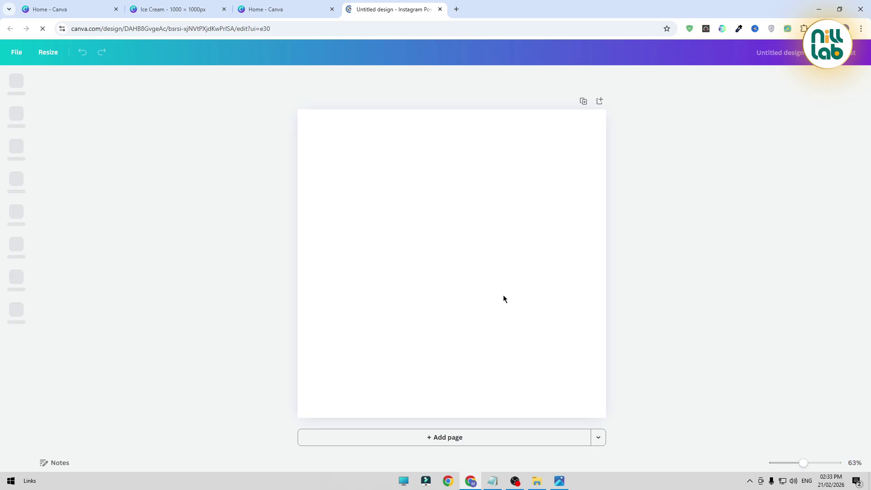
left_click(493, 481)
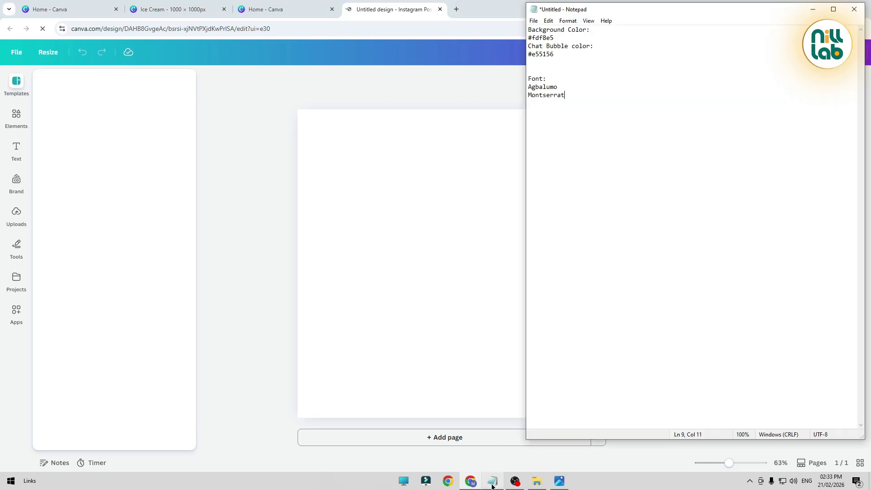
double_click(551, 38)
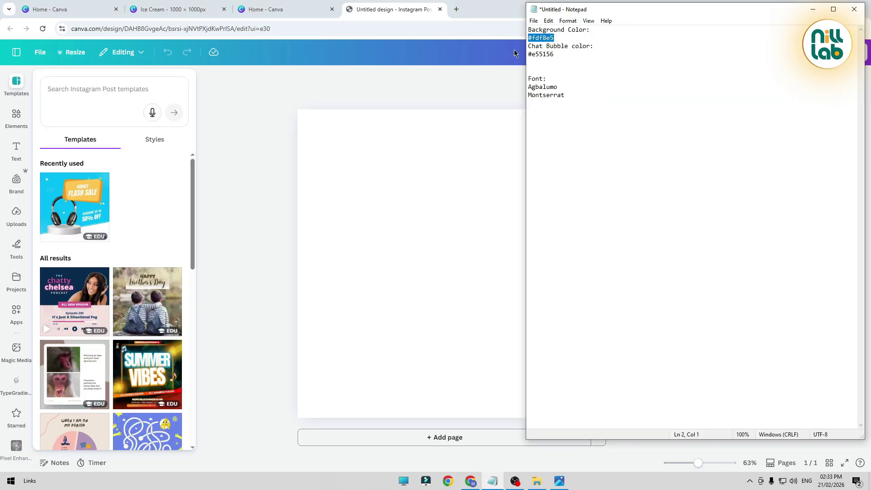
left_click(433, 157)
left_click(476, 79)
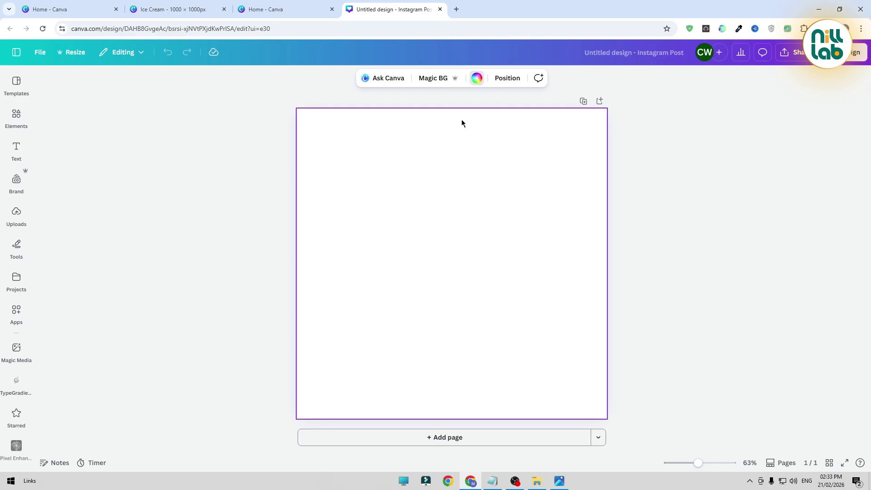
left_click(49, 150)
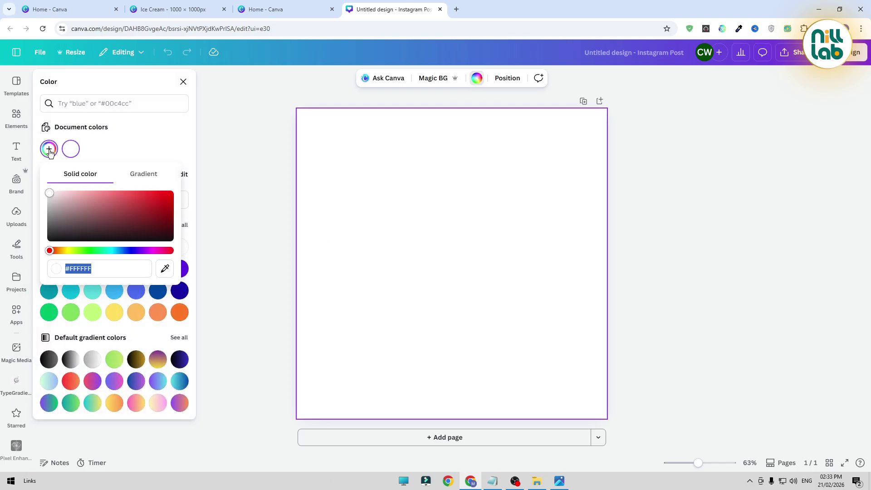
right_click(84, 269)
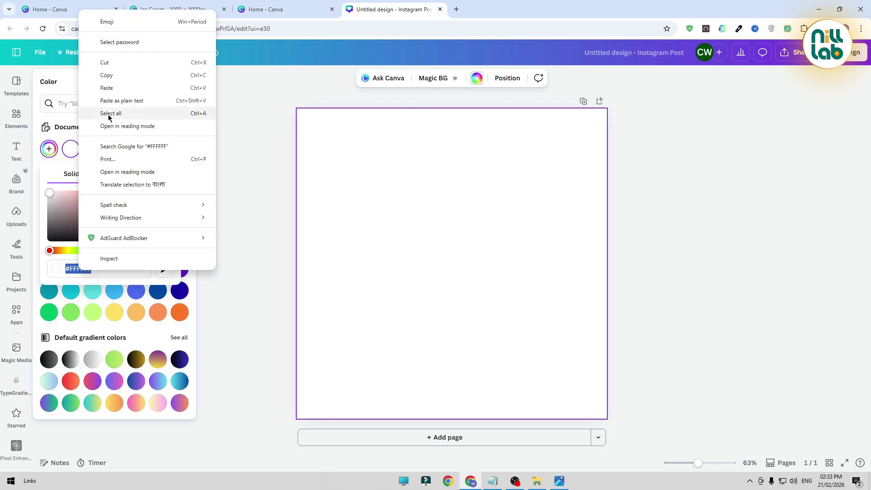
left_click(116, 89)
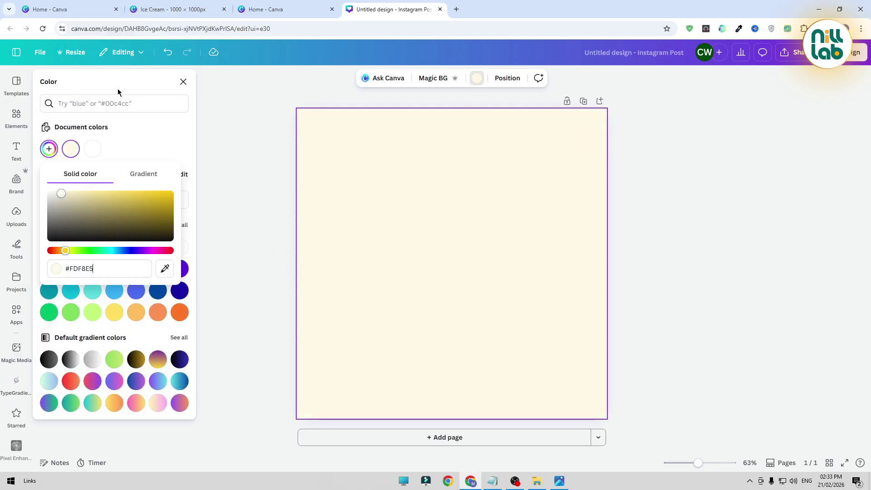
left_click(268, 153)
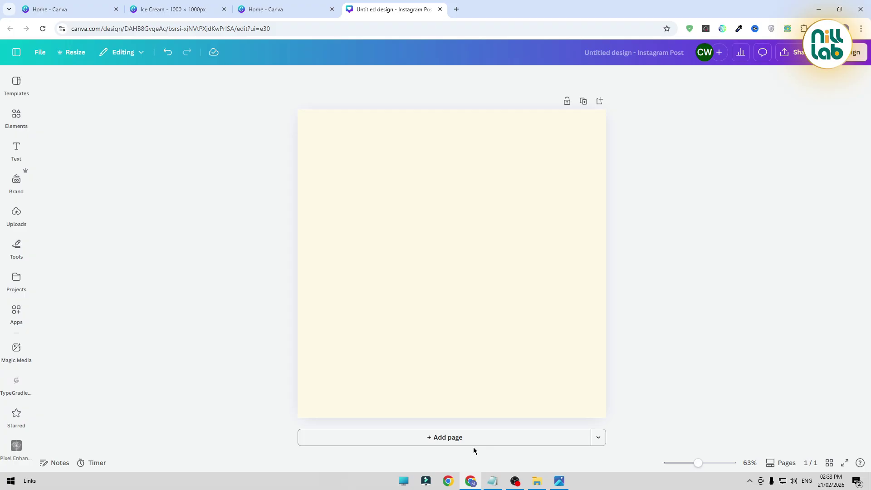
Add the starred "Chocolate Splashing isolated" image to the page.
left_click(16, 117)
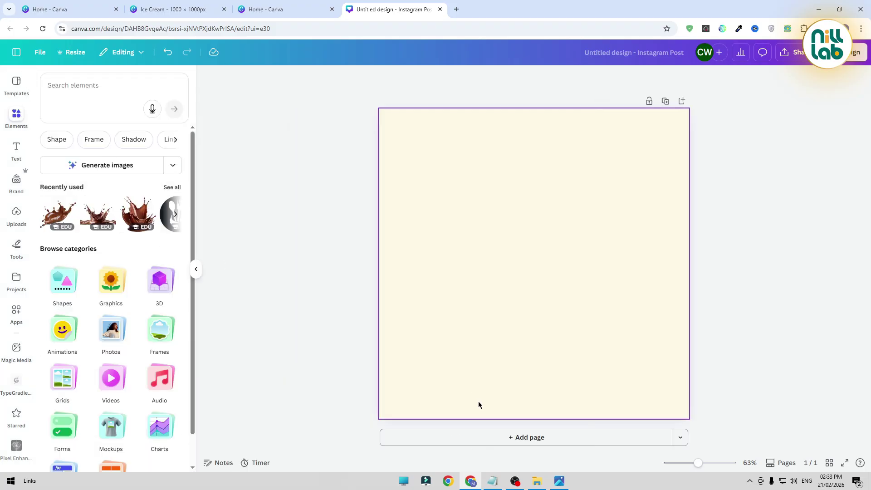
left_click(21, 417)
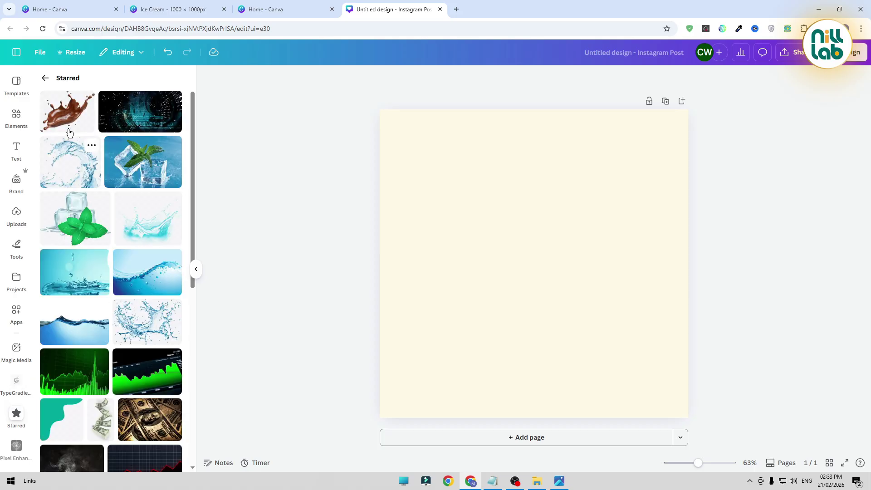
left_click(87, 100)
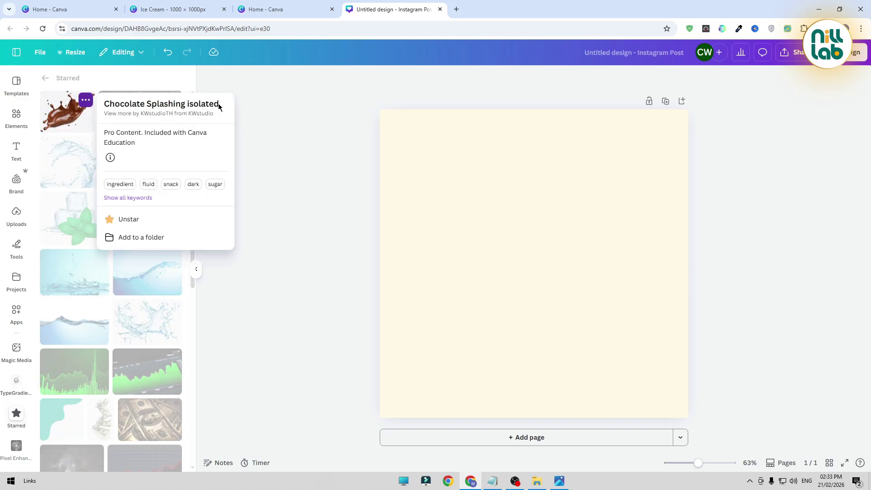
left_click(285, 120)
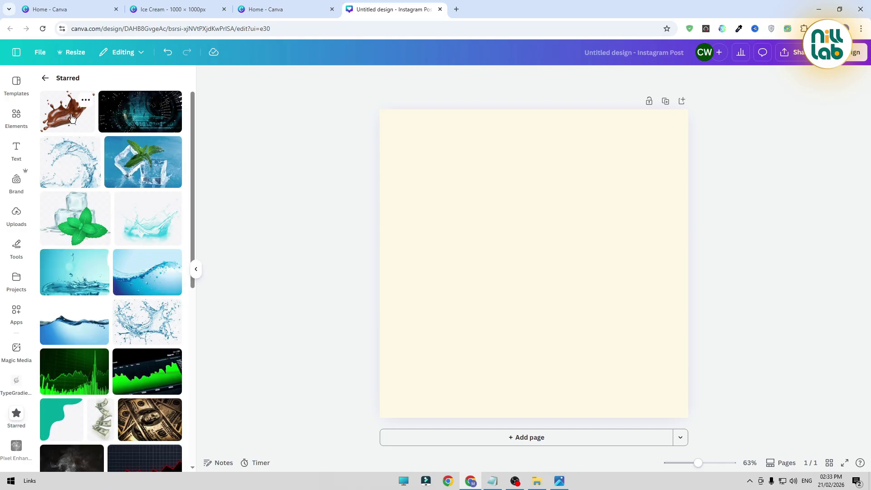
left_click(71, 118)
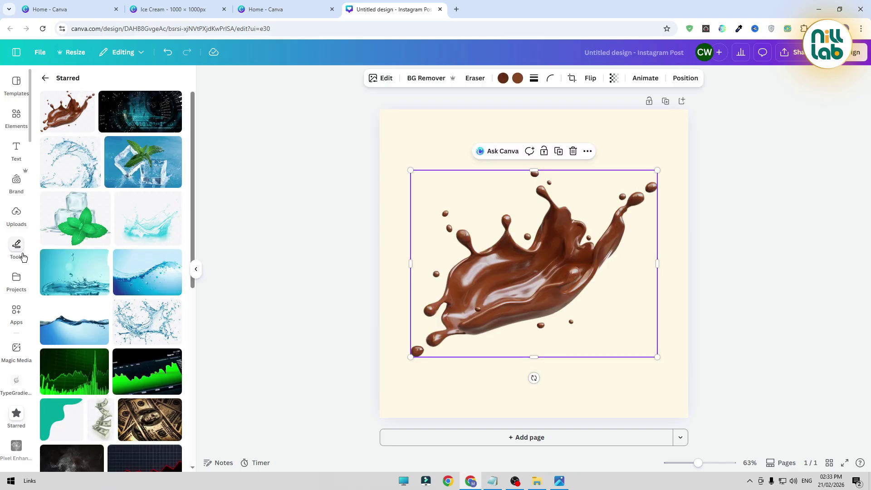
Upload "ice cream png" from Downloads, add it to the page, and enlarge it at the center.
left_click(16, 214)
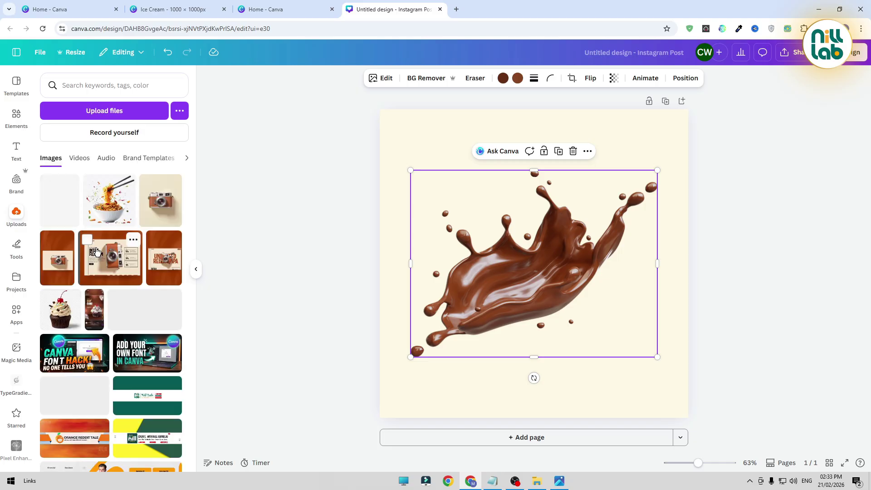
left_click(117, 112)
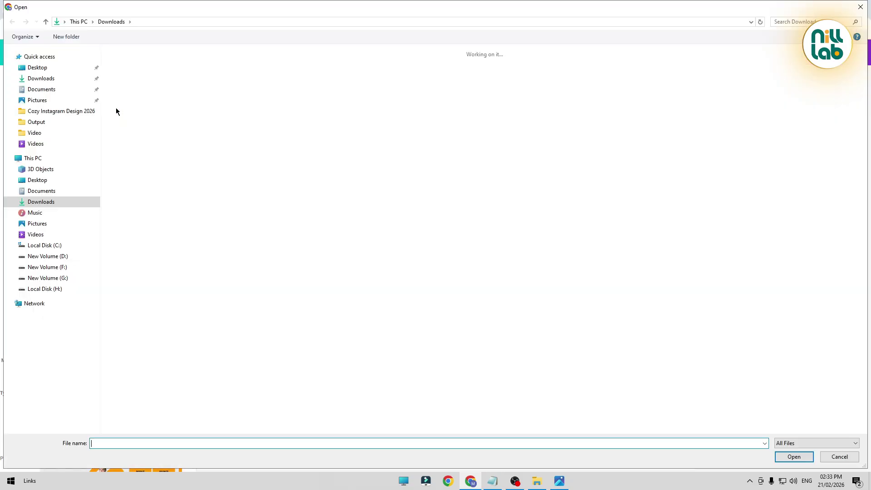
left_click(51, 80)
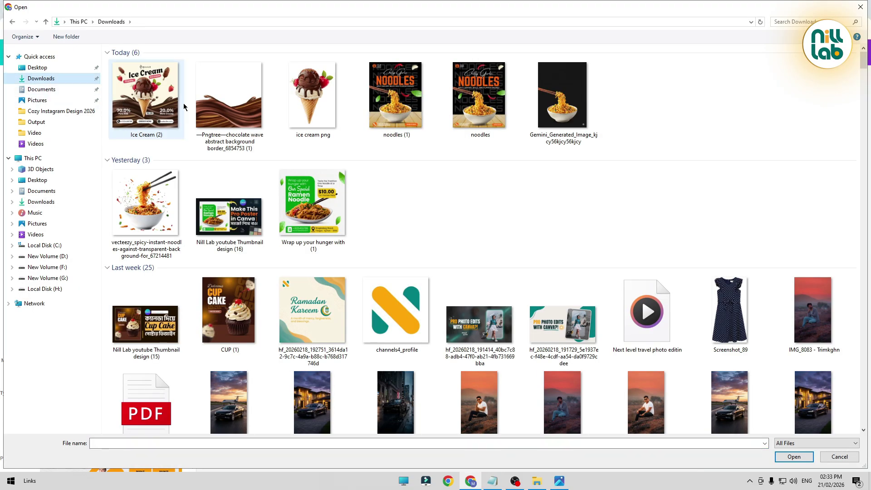
double_click(300, 100)
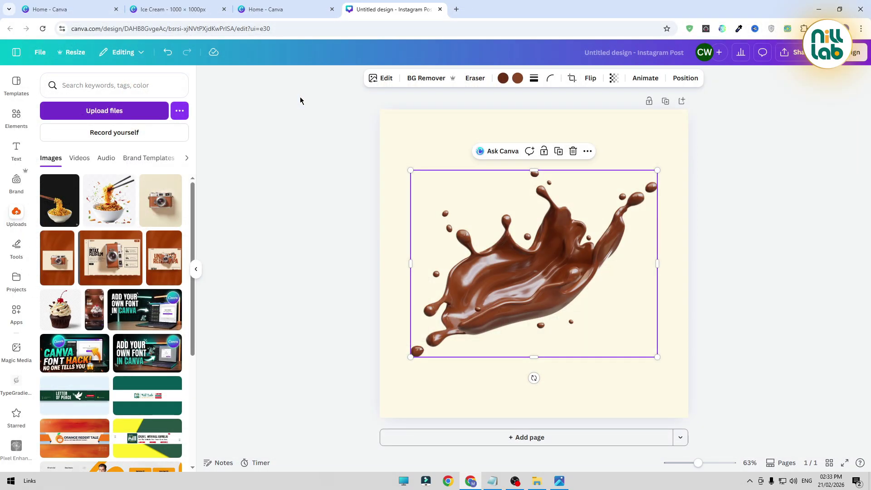
left_click(64, 218)
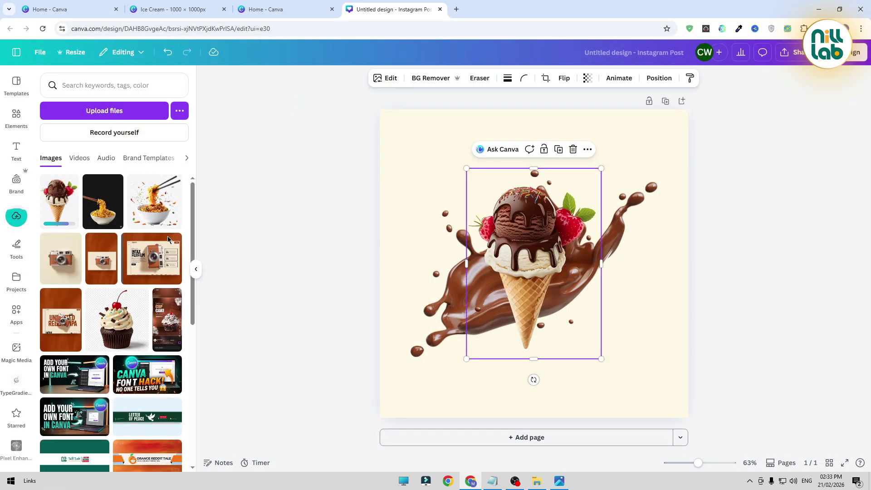
left_click_drag(601, 359, 650, 401)
left_click_drag(554, 282, 538, 266)
Reposition the chocolate splash behind the cone so that it runs off the page's lower-left corner.
left_click(325, 234)
left_click(444, 334)
left_click_drag(445, 330, 423, 388)
left_click_drag(636, 227, 612, 243)
left_click_drag(459, 329, 420, 352)
left_click_drag(567, 268, 601, 261)
left_click_drag(461, 329, 458, 349)
left_click(324, 189)
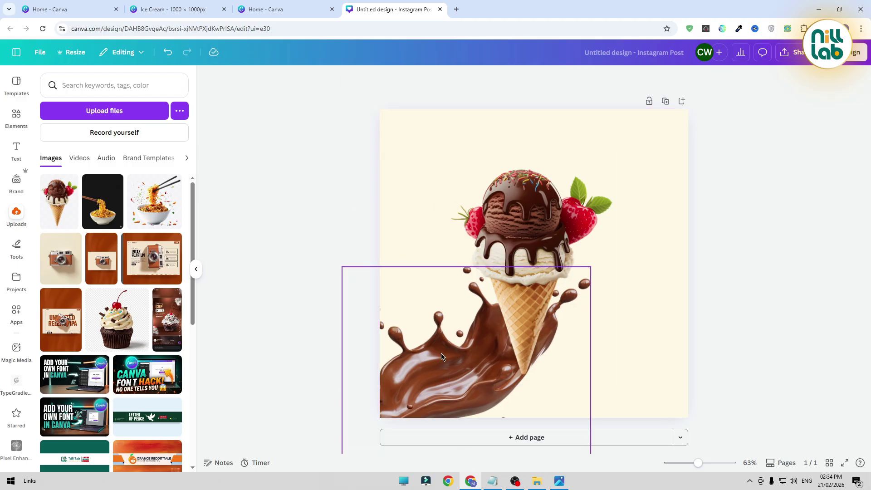
Adjust the chocolate splash's dark brown tone to hue 5 and saturation -29.
left_click(419, 356)
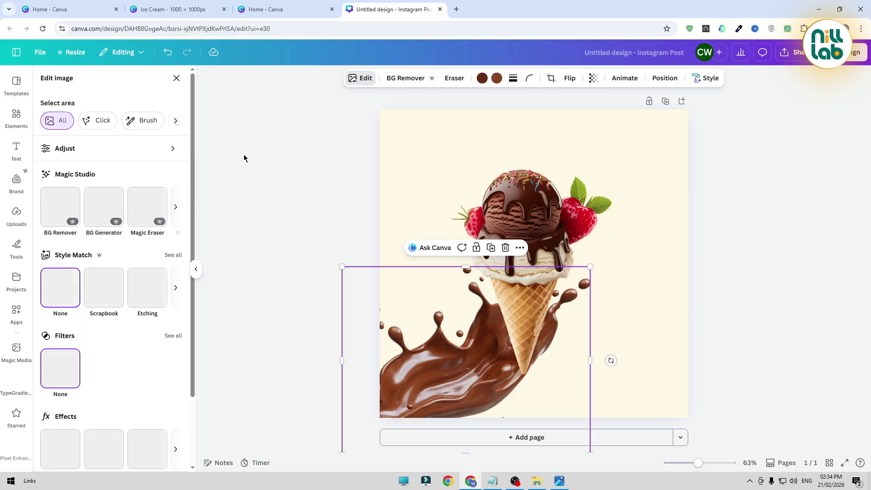
left_click(113, 146)
scroll(120, 318, "down", 3)
scroll(118, 353, "down", 3)
left_click(96, 294)
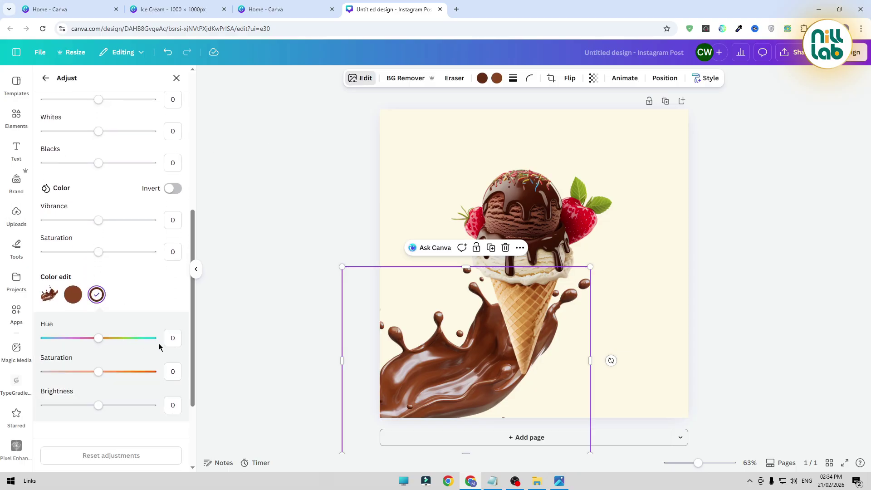
key("Return")
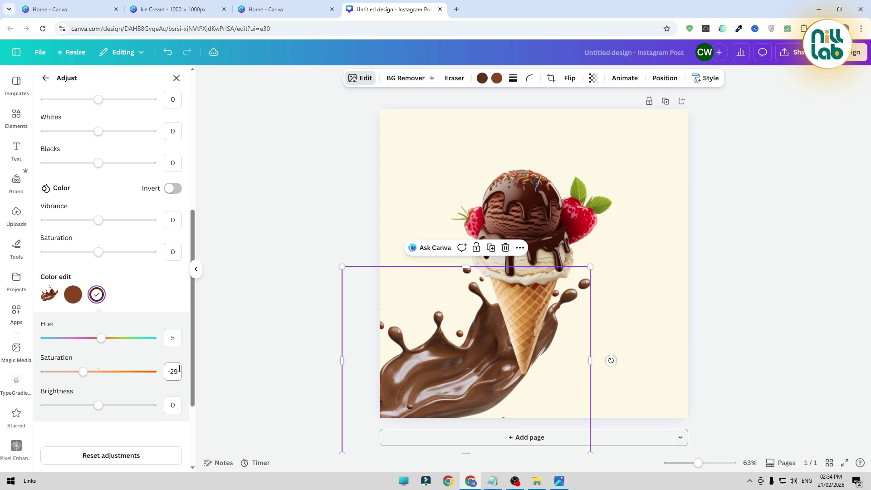
left_click(247, 277)
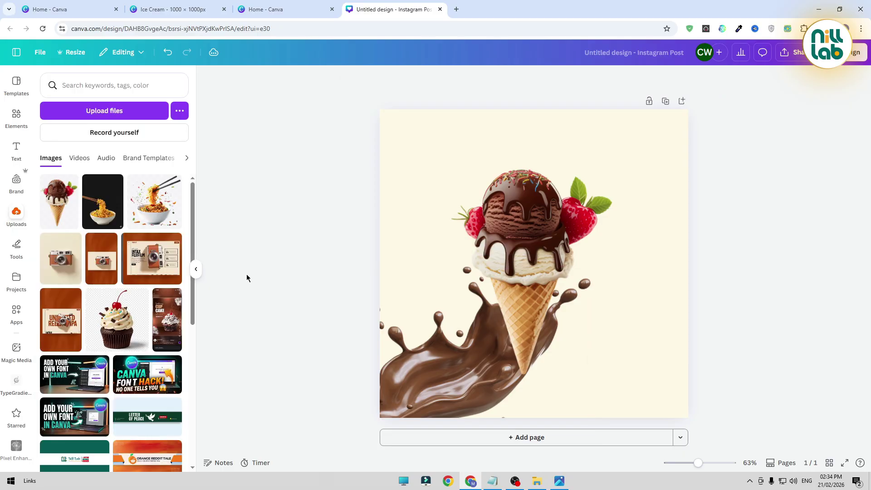
Upload the Pngtree chocolate wave image from Downloads and enlarge it to cover the whole page.
left_click(131, 108)
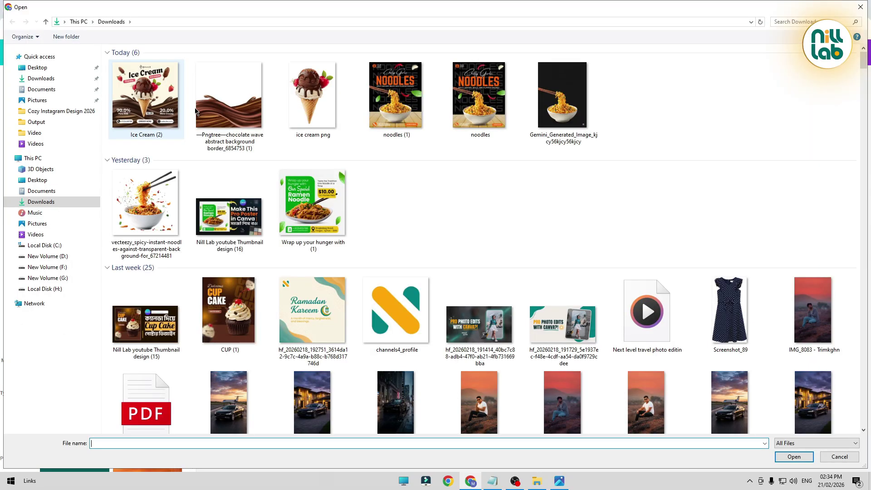
double_click(219, 111)
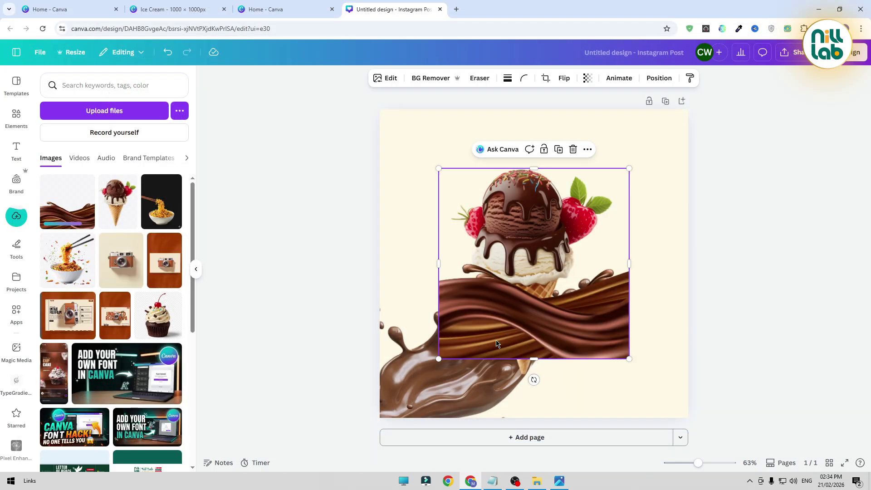
left_click_drag(533, 331, 474, 390)
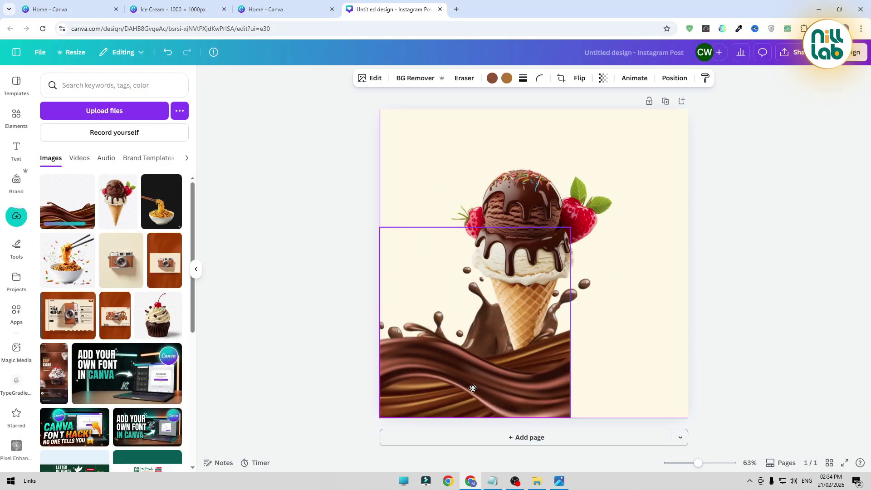
left_click_drag(571, 228, 749, 167)
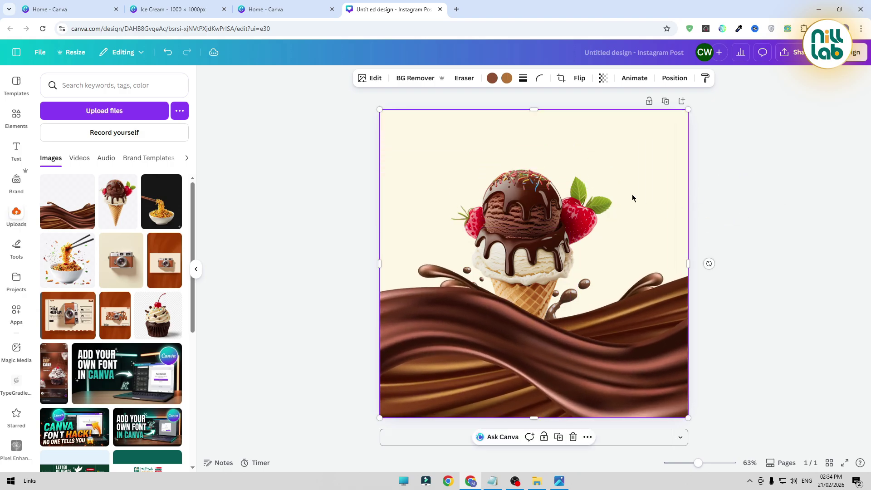
Recolor the chocolate wave's golden tone, trying two browns and settling on the golden brown from the ice cream's photo colors.
left_click(507, 79)
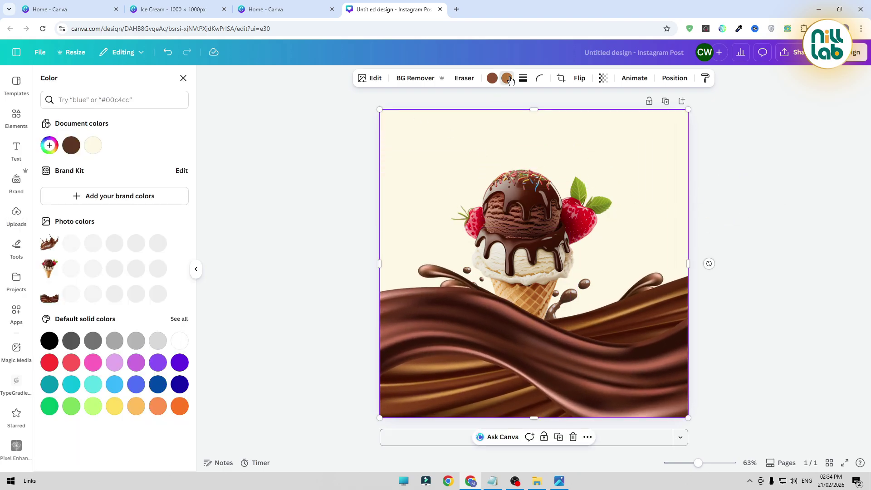
left_click(71, 146)
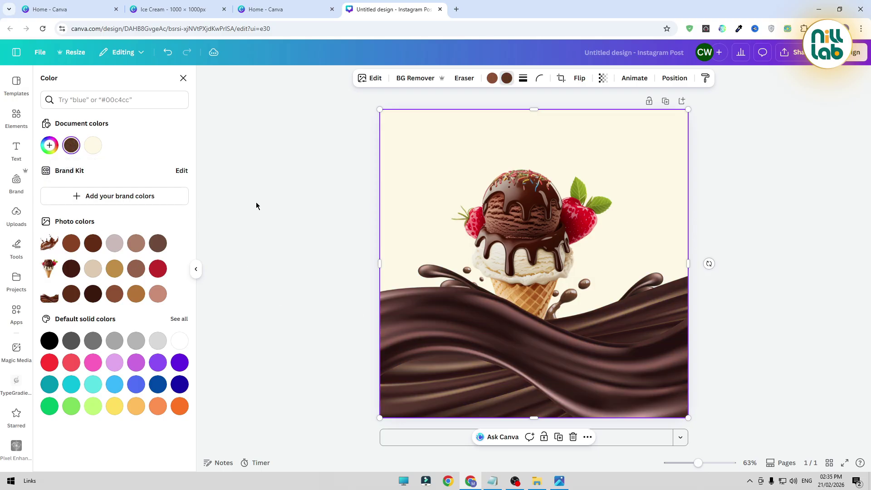
left_click(71, 245)
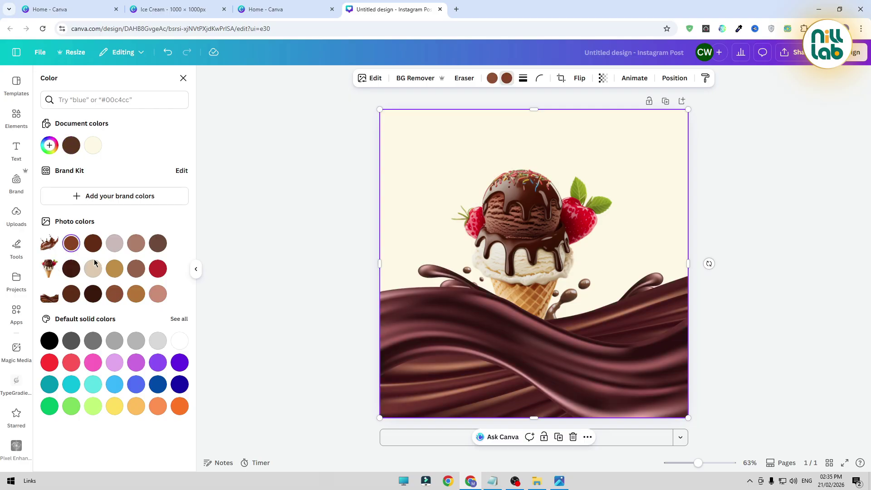
left_click(116, 270)
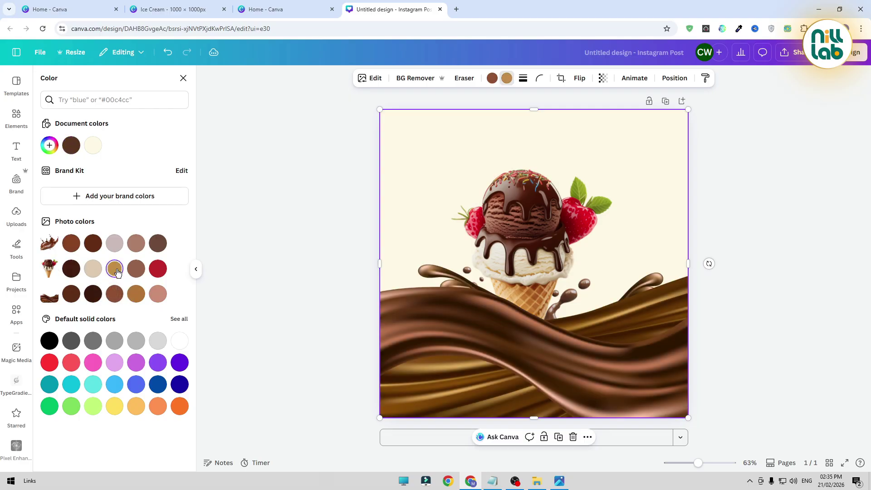
key("Escape")
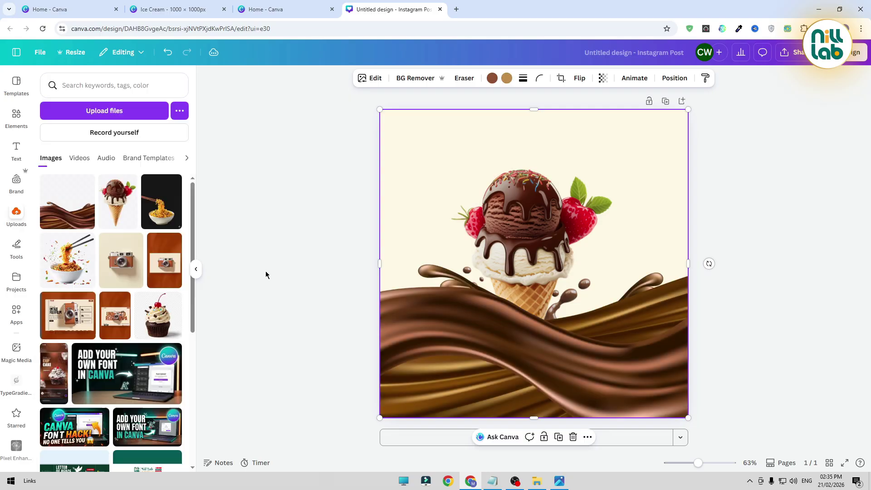
key("Escape")
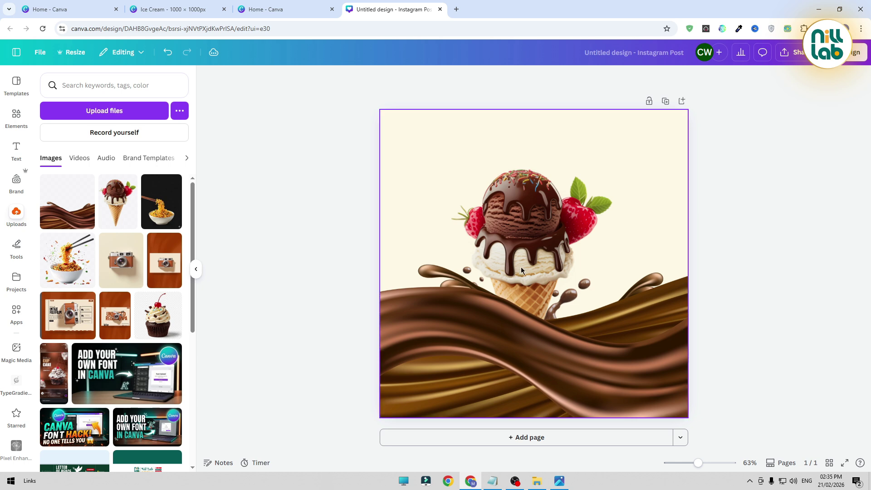
left_click(525, 232)
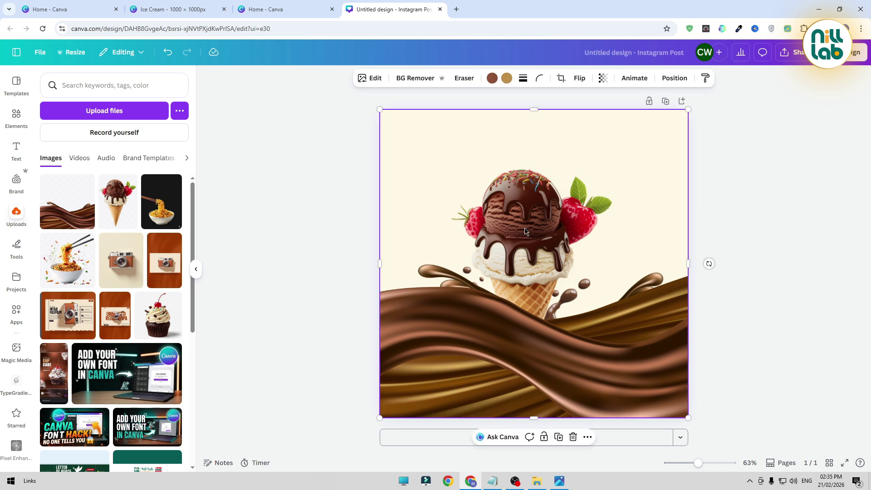
Bring the ice cream cone in front of the chocolate wave in the layer order.
left_click(525, 231)
left_click(674, 78)
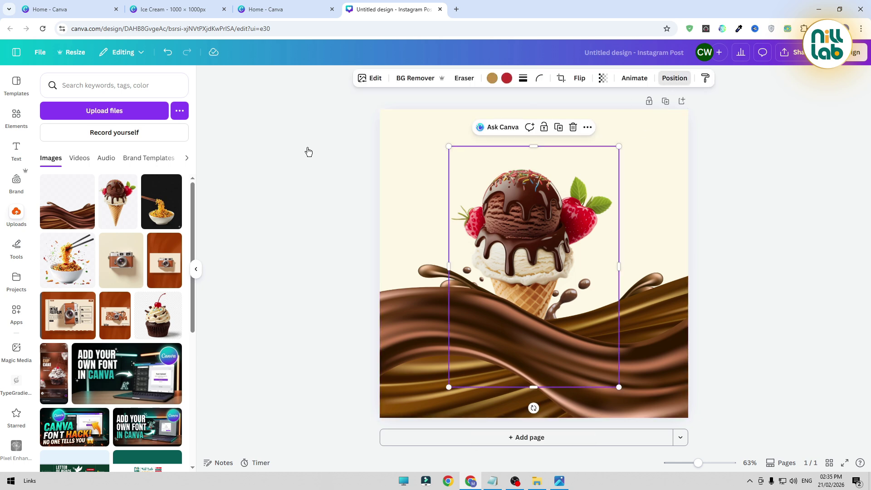
left_click(145, 98)
left_click_drag(136, 195, 137, 150)
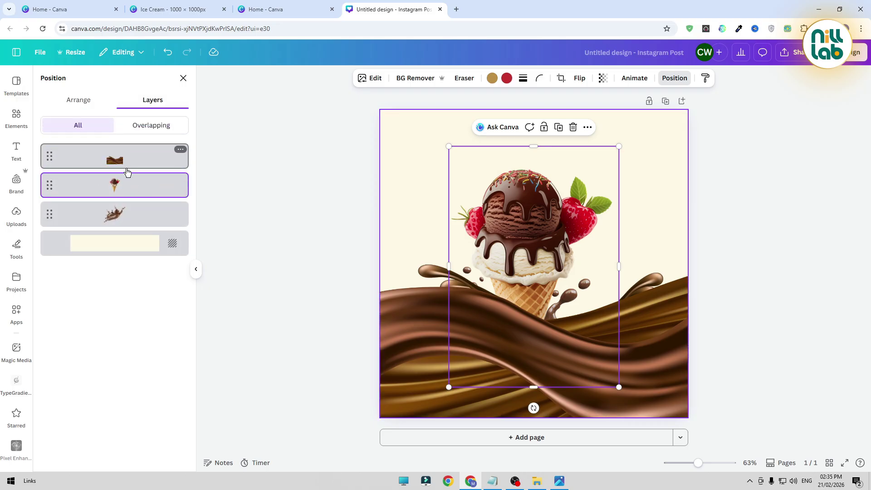
left_click(261, 163)
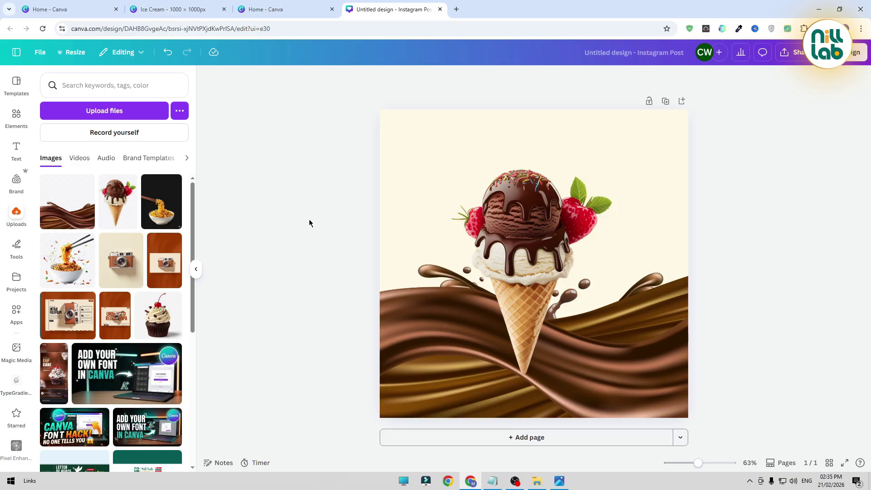
Add a text box reading "Ice Cream" and place it horizontally centered just above the ice cream scoop.
left_click(15, 150)
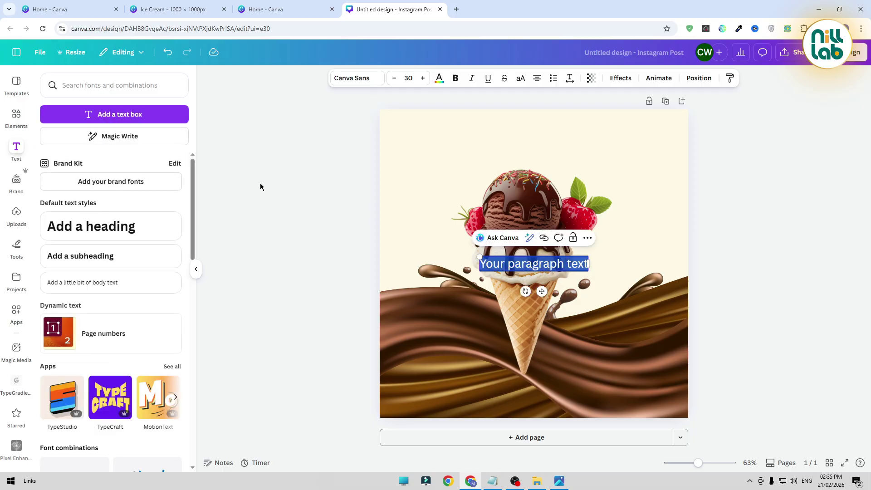
type("Ice")
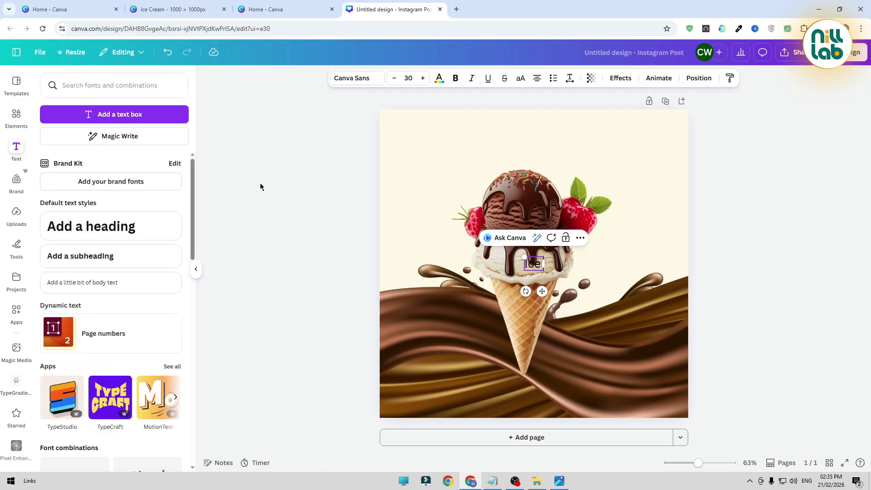
type(" Cream")
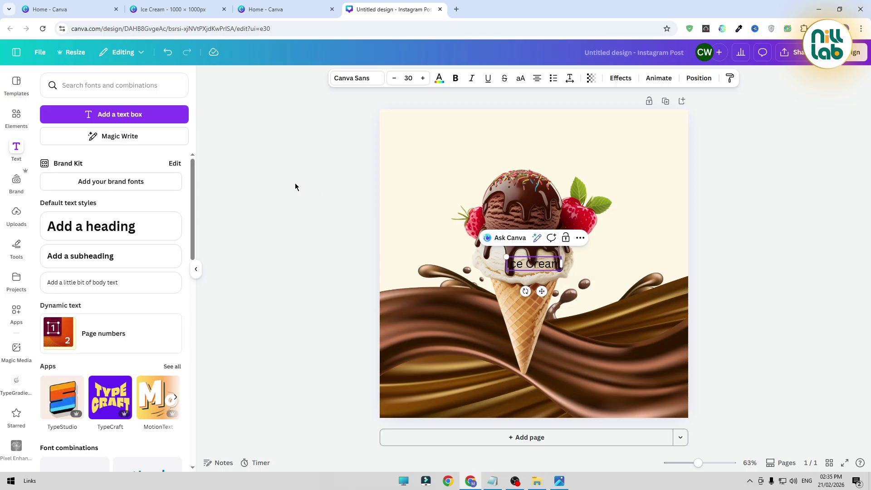
left_click(297, 193)
left_click_drag(528, 265, 533, 162)
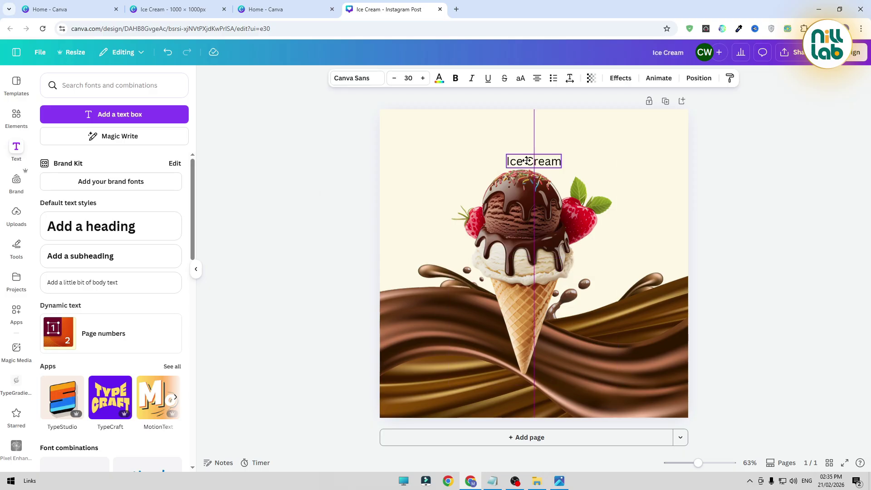
Set the "Ice Cream" heading's font to Agbalumo, copying the font name from the Notepad notes.
left_click(363, 79)
left_click(97, 121)
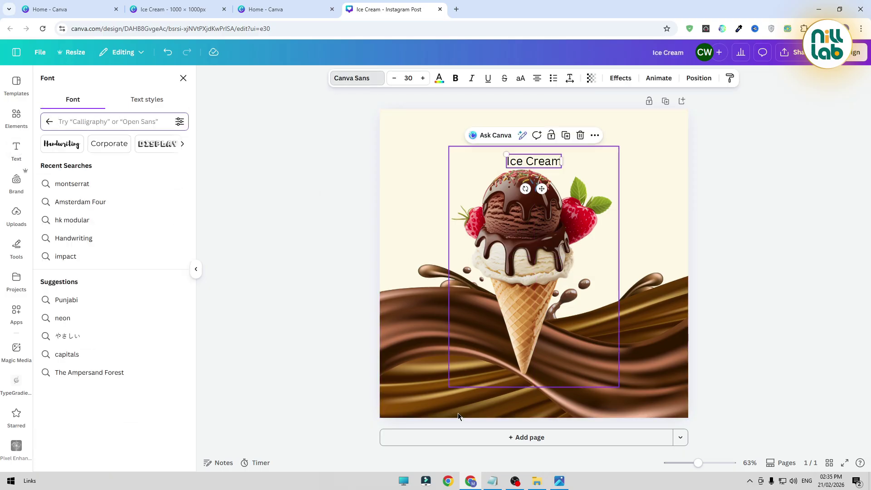
left_click(493, 481)
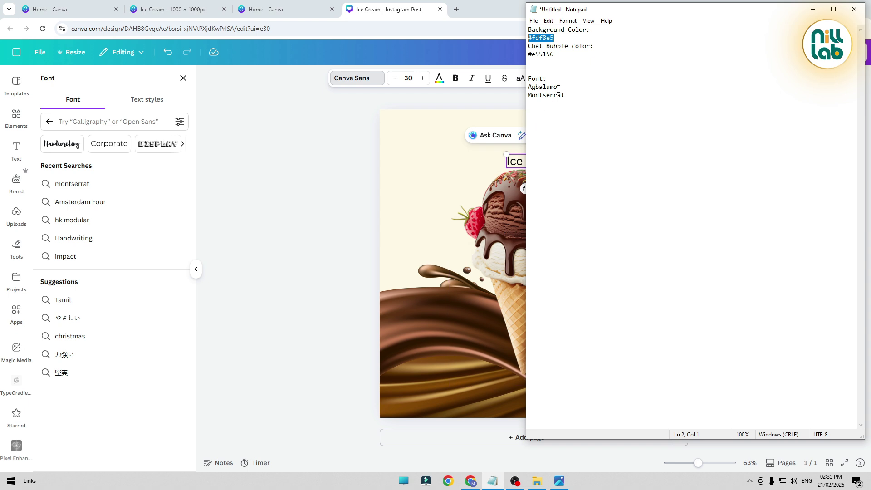
left_click_drag(558, 89, 530, 89)
key("ctrl+c")
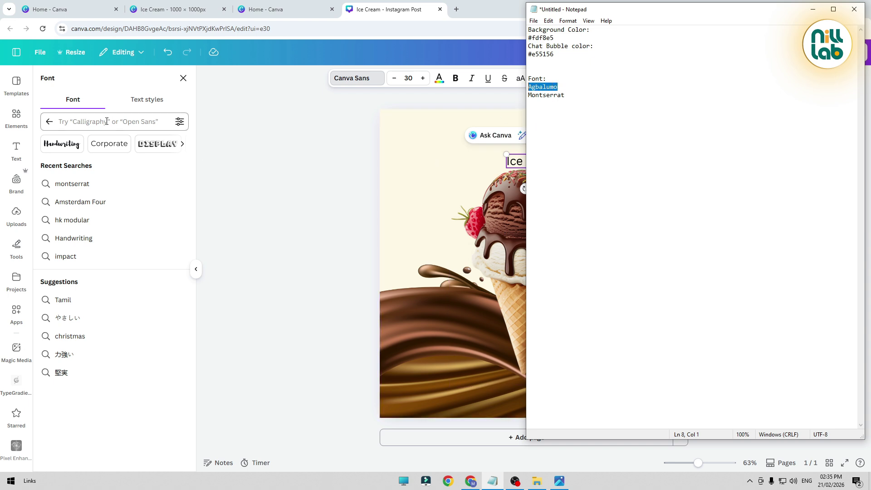
left_click(84, 125)
key("ctrl+v")
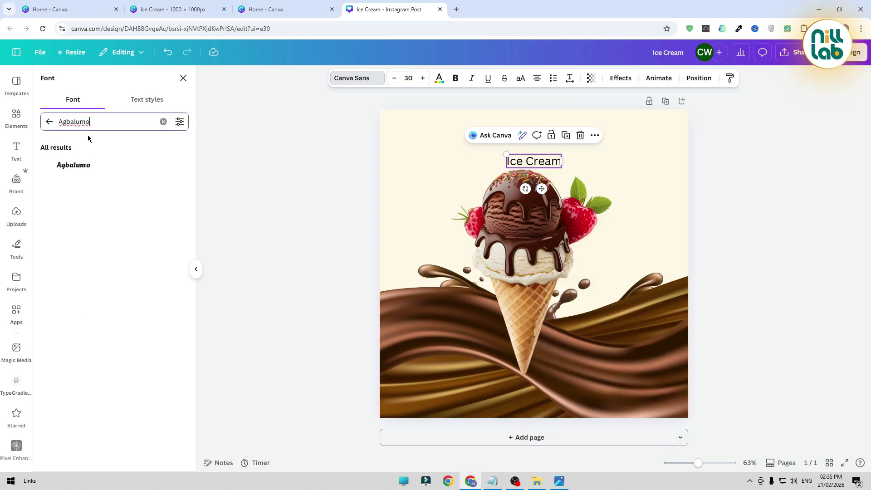
left_click(95, 170)
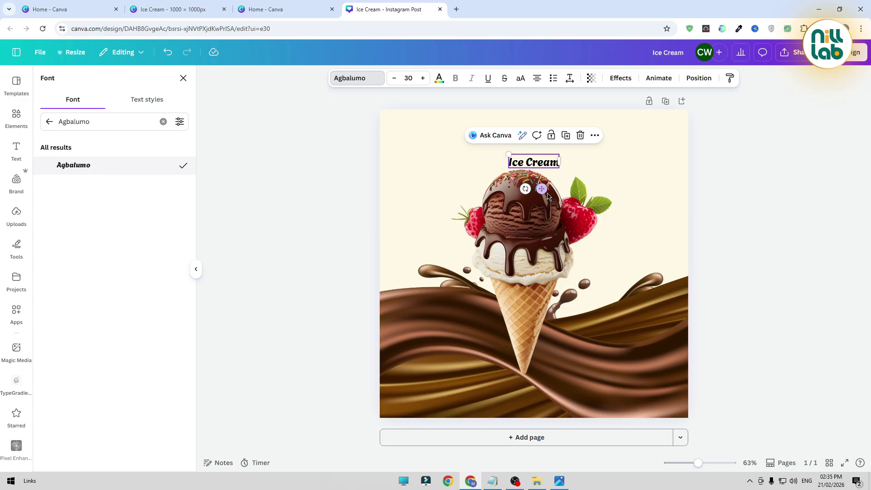
Enlarge the "Ice Cream" heading to size 85.7 and center it above the cone with a slight upward tilt to the right.
left_click_drag(562, 168, 572, 147)
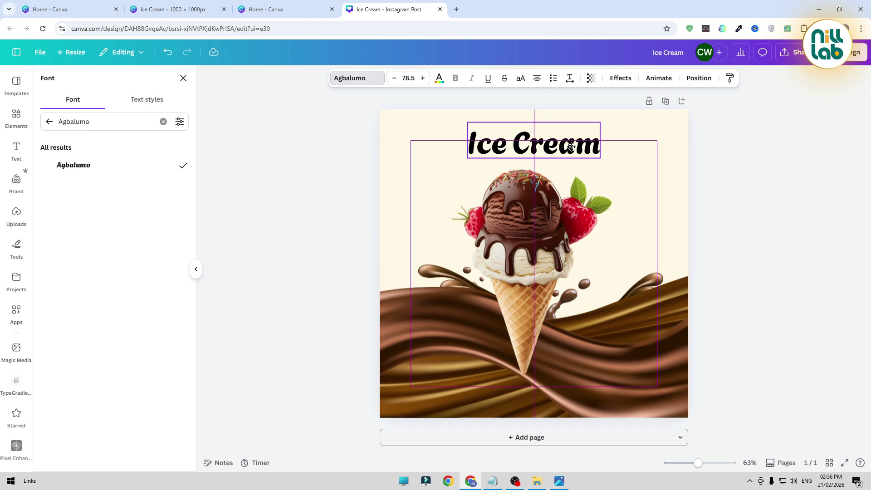
left_click_drag(571, 147, 572, 147)
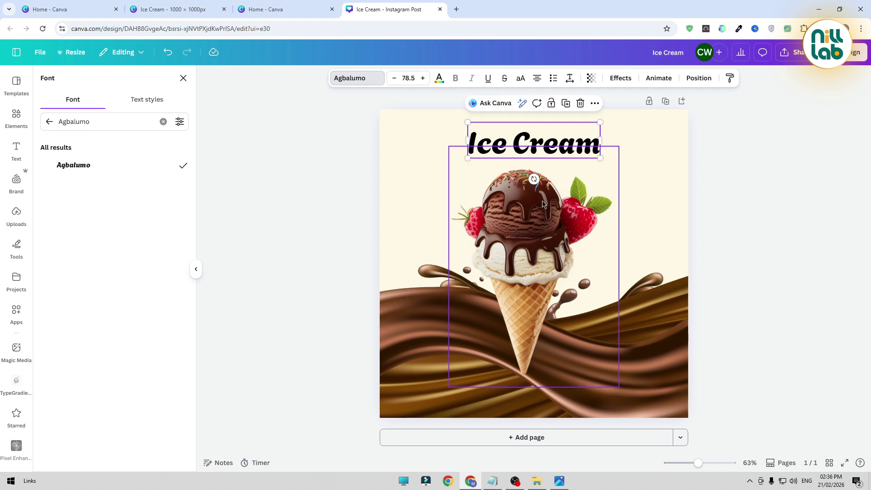
left_click_drag(534, 179, 540, 181)
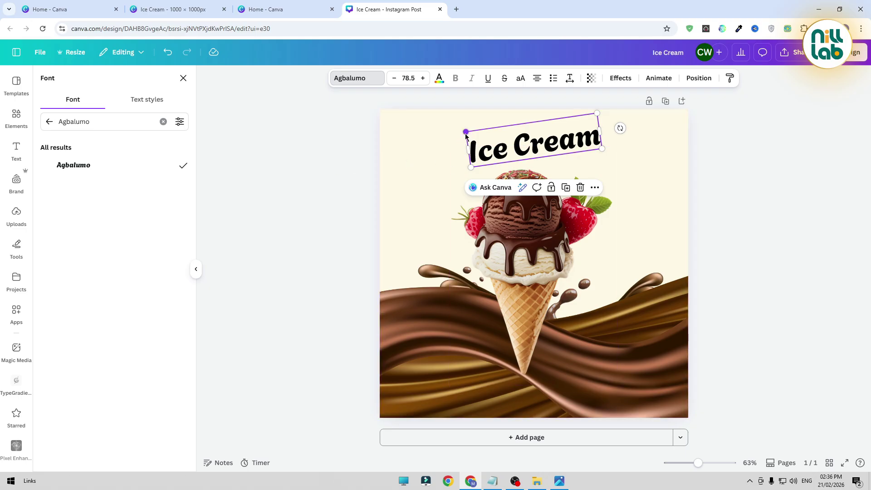
left_click_drag(465, 131, 453, 130)
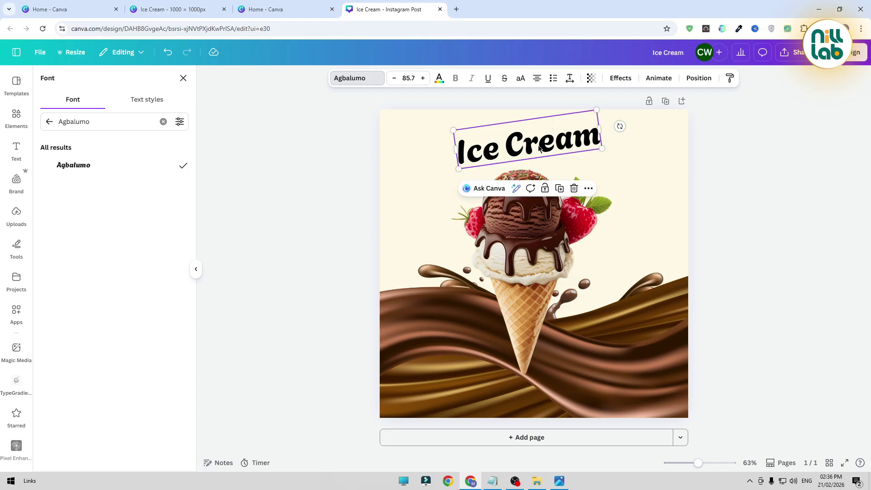
left_click_drag(539, 148, 539, 145)
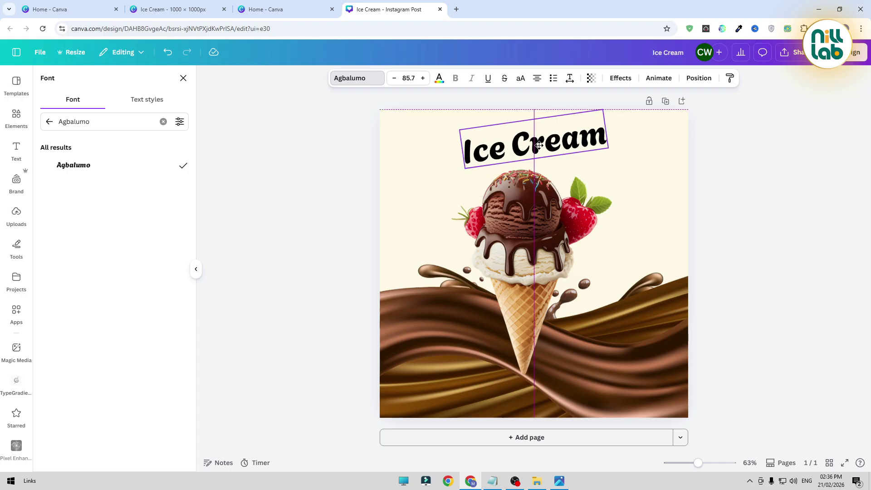
left_click_drag(539, 145, 539, 145)
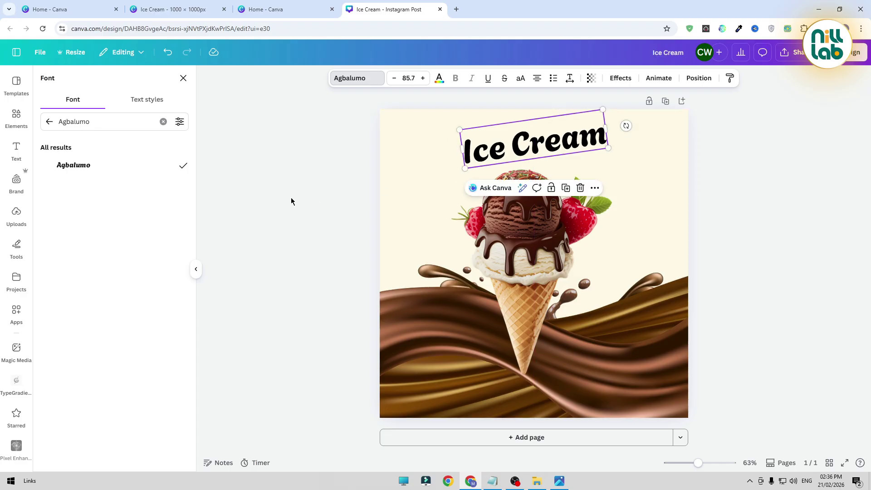
left_click(278, 232)
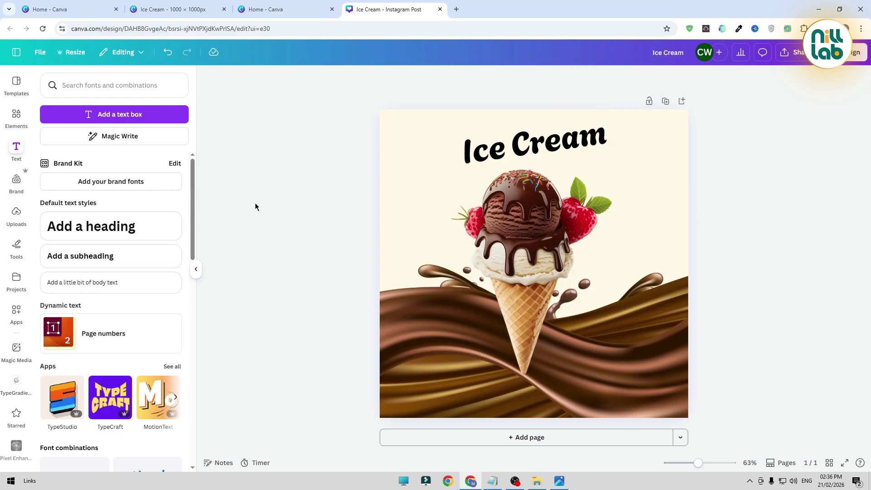
Search the elements for "chat bubble" and add the solid blue, long rounded bubble graphic to the page.
left_click(16, 117)
left_click(84, 91)
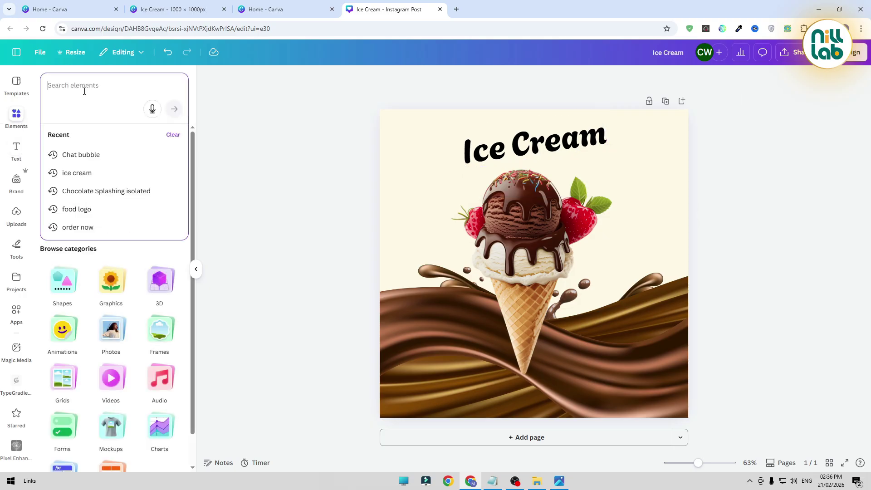
type("chat bubble")
key("Return")
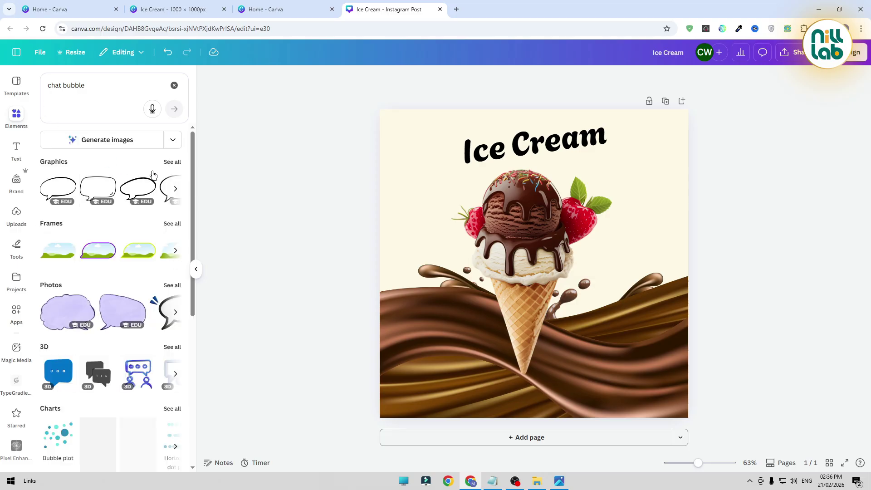
left_click(172, 191)
scroll(114, 286, "down", 5)
left_click(113, 284)
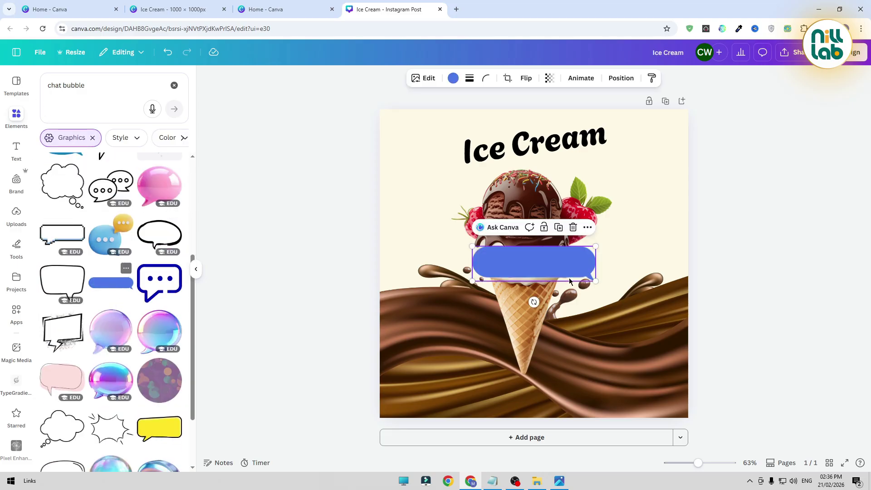
Shrink the chat bubble, tilt it to match the heading and place it left of the scoop under "Ice".
left_click_drag(566, 271, 472, 204)
left_click_drag(441, 237, 445, 239)
left_click_drag(384, 222, 492, 180)
left_click(331, 225)
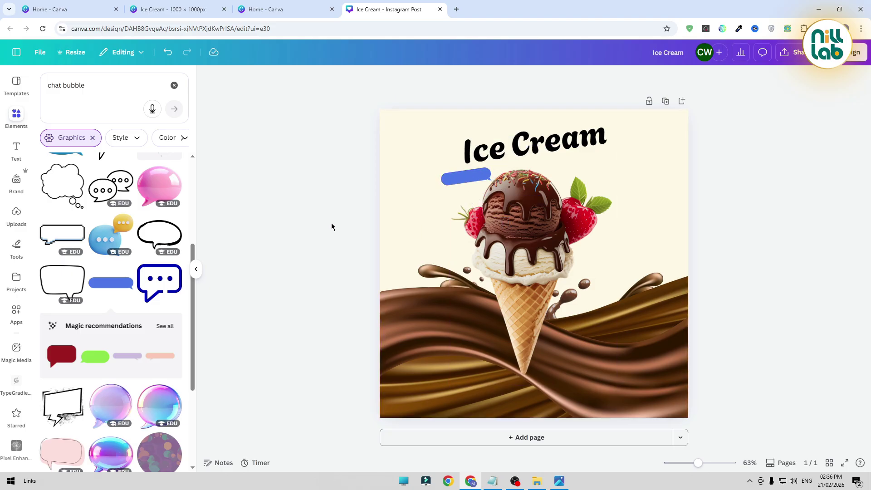
Recolor the blue chat bubble with the chat bubble color #e55156 from the Notepad notes.
left_click(492, 478)
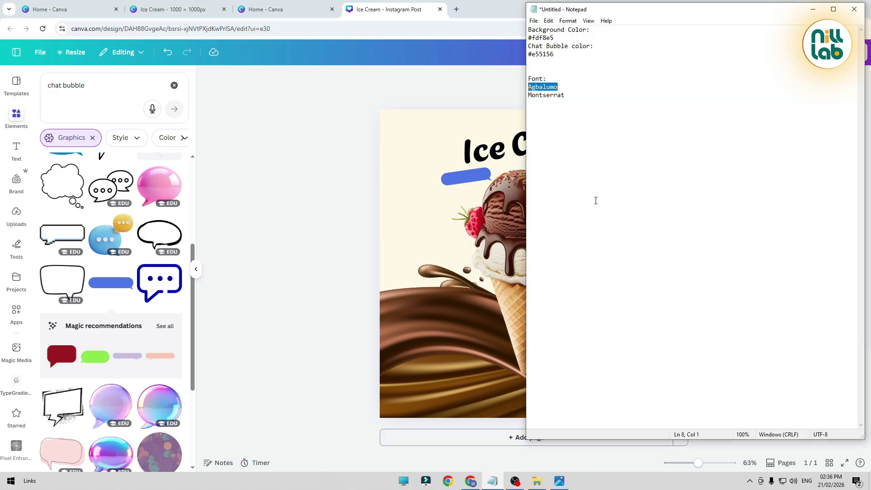
left_click_drag(562, 54, 528, 54)
left_click(470, 184)
left_click(471, 184)
left_click(444, 78)
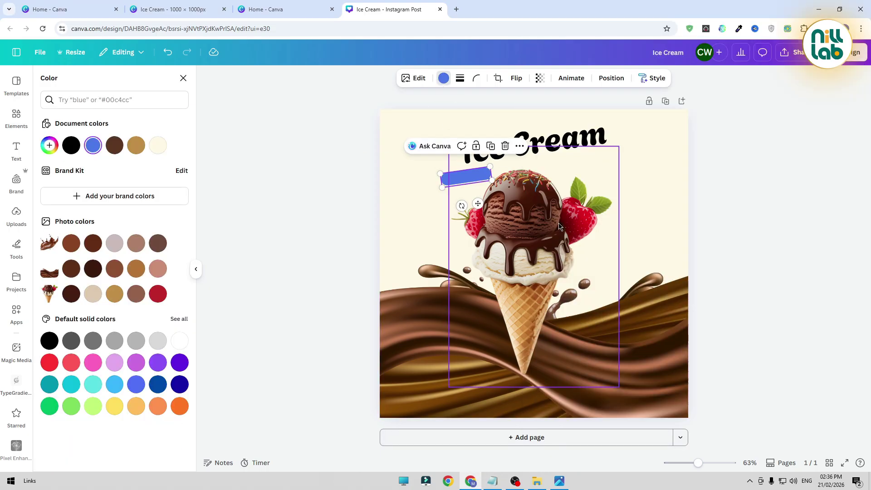
left_click(50, 145)
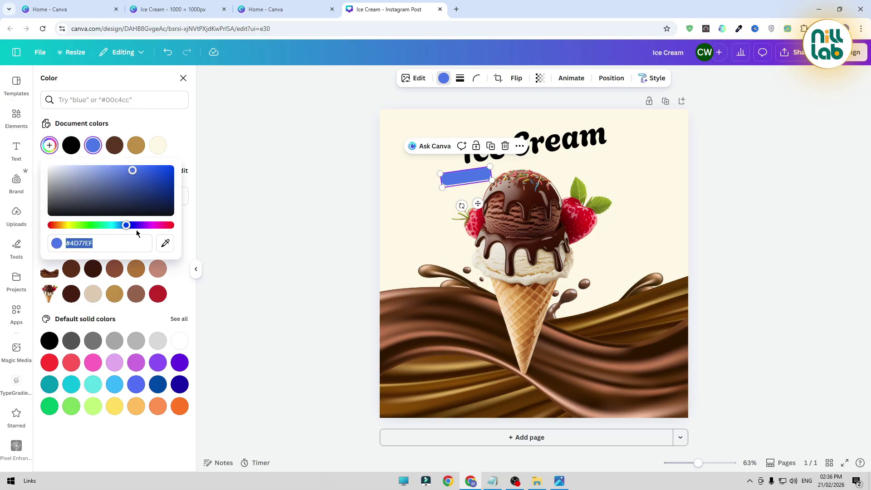
key("ctrl+v")
left_click(284, 186)
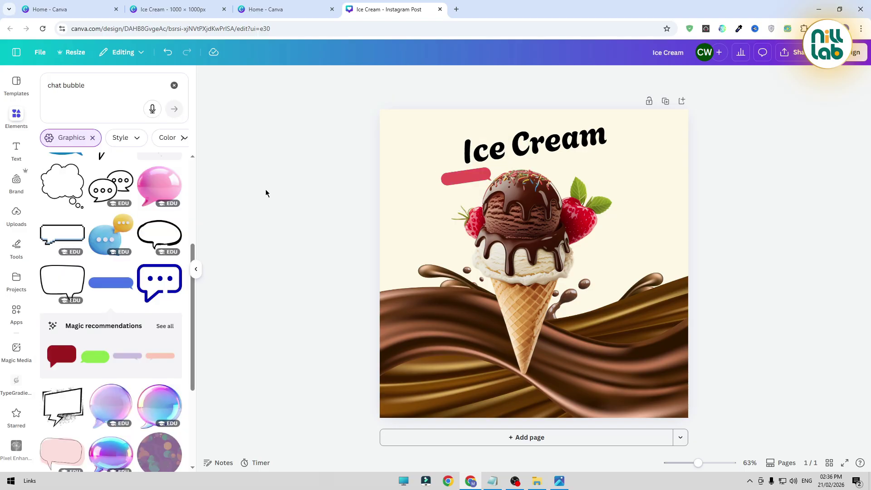
Duplicate the red chat bubble, place the copy under "Cream" right of the scoop and flip it horizontally.
left_click(475, 180)
left_click_drag(475, 180, 581, 161)
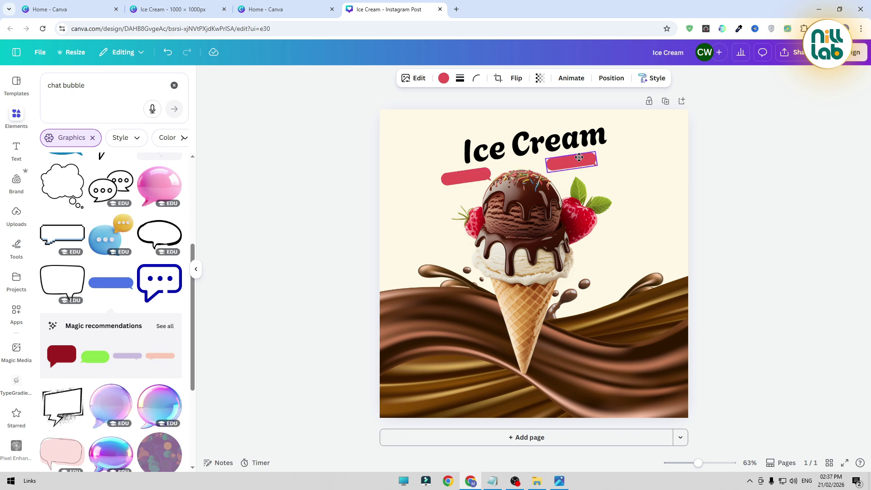
left_click(517, 78)
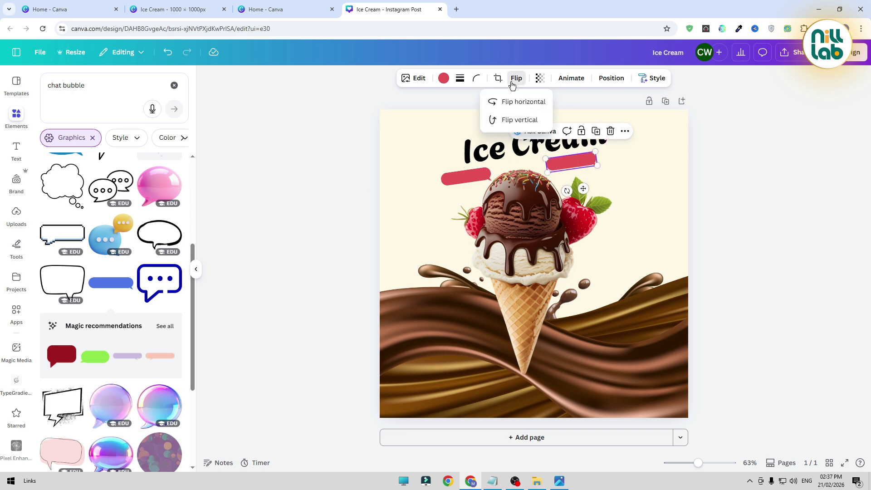
left_click(529, 102)
left_click(739, 209)
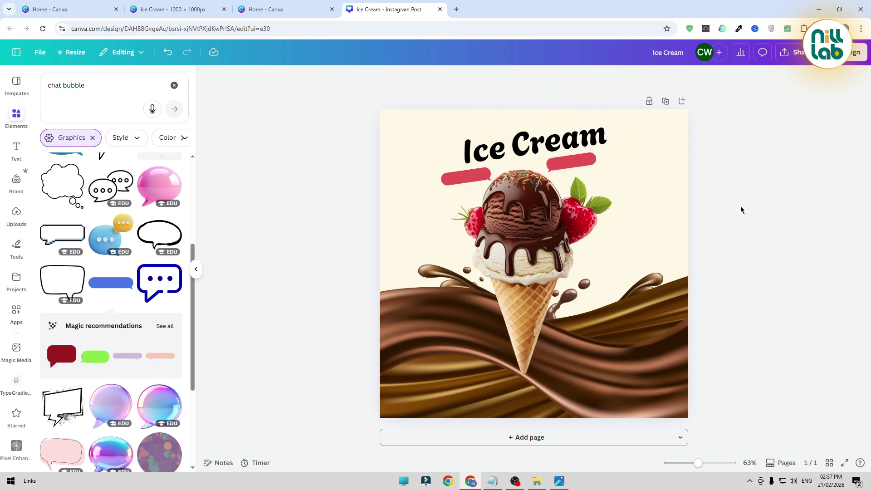
left_click(585, 162)
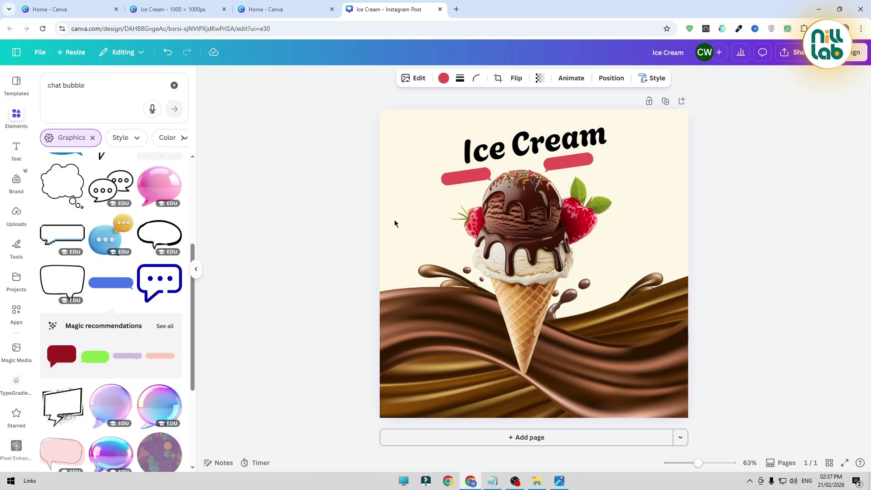
left_click(297, 193)
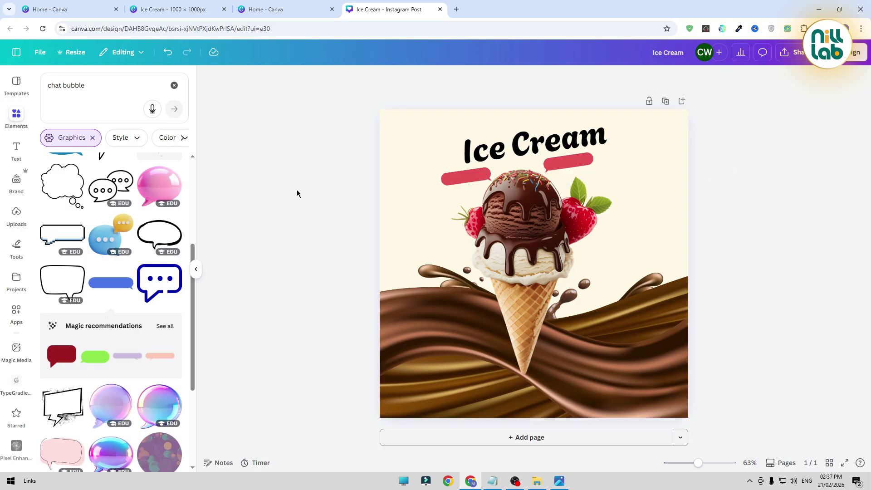
Duplicate the "Ice Cream" heading over the scoop, color the copy white and change its text to "Creamy".
left_click(489, 154)
left_click(566, 188)
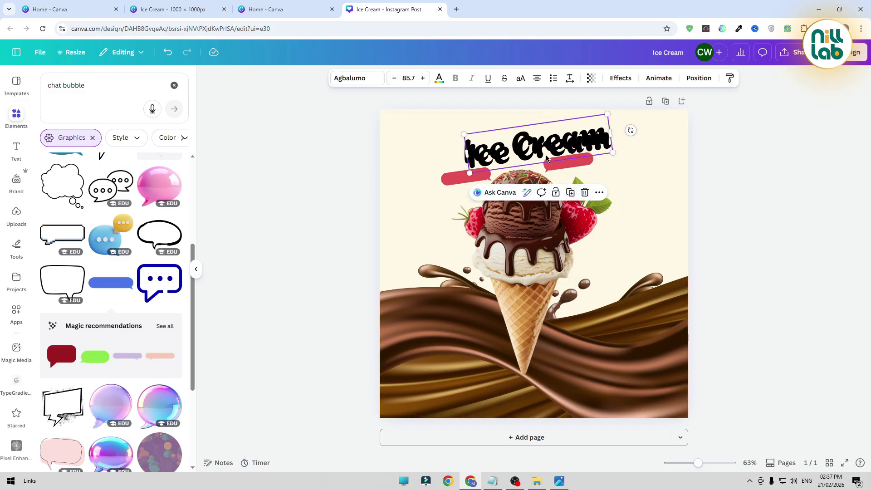
left_click(440, 78)
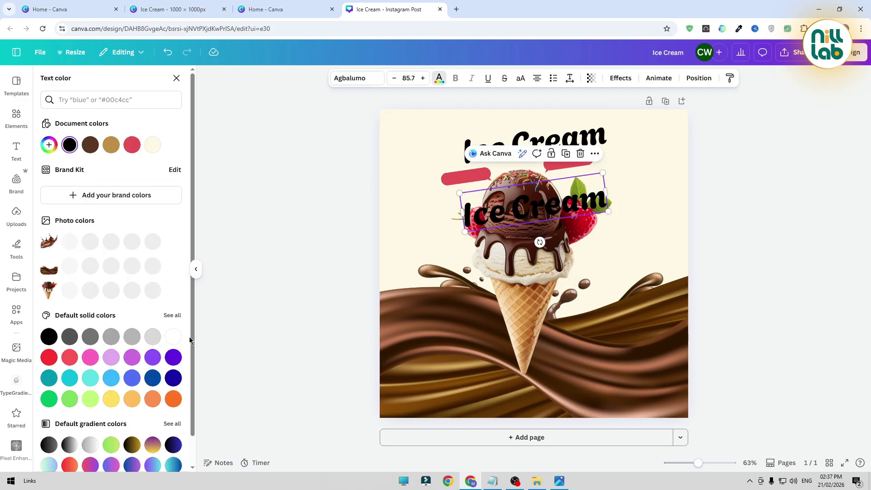
left_click(173, 337)
double_click(543, 208)
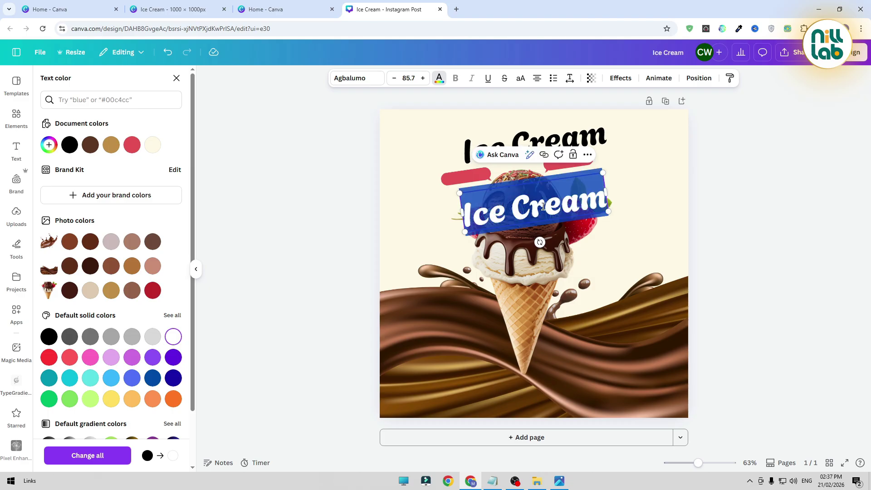
type("Creamy")
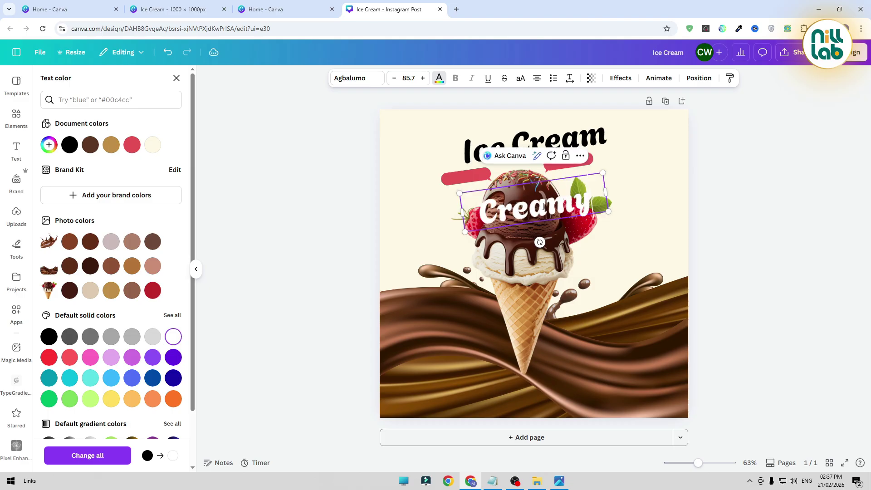
Shrink the white "Creamy" text to font size 27.6 and fit it inside the red bubble left of the scoop.
left_click(531, 217)
left_click(372, 221)
left_click(499, 220)
left_click_drag(609, 211, 478, 203)
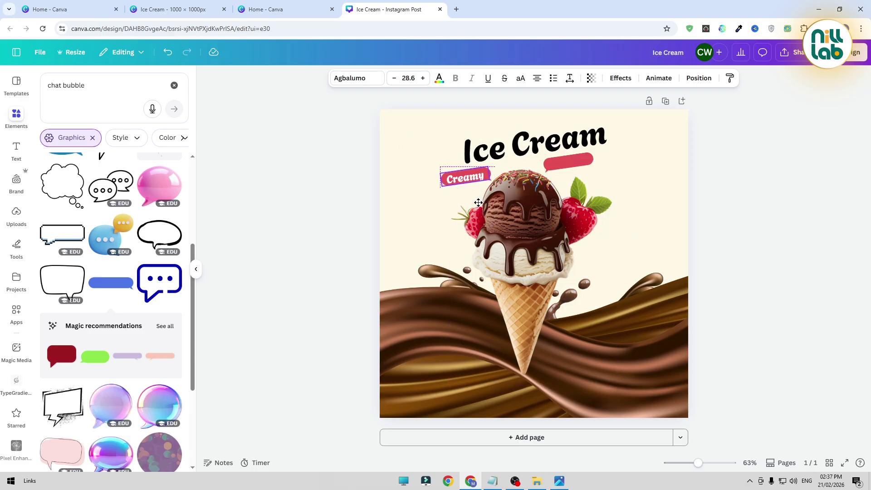
left_click(308, 228)
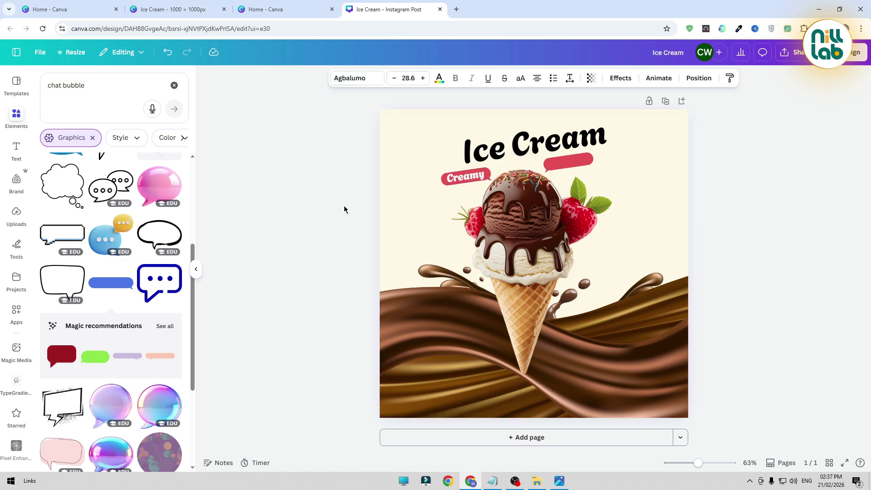
left_click(475, 180)
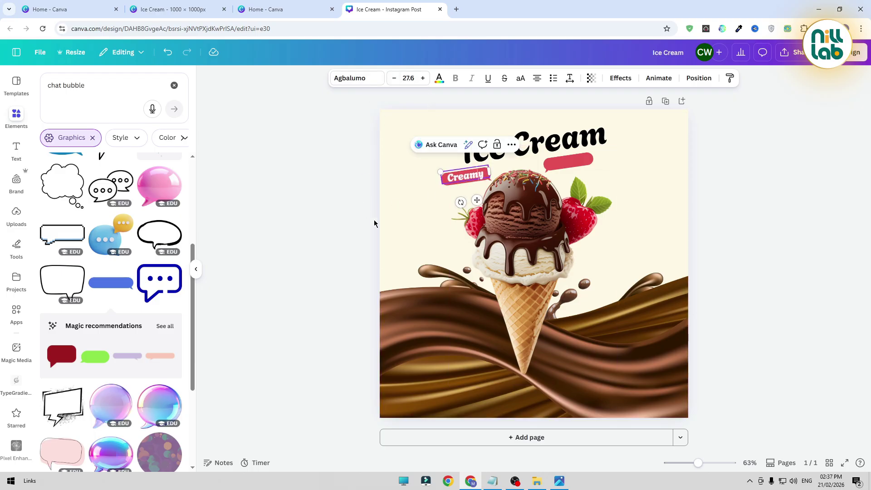
left_click(332, 232)
Duplicate the "Creamy" label onto the red bubble right of the scoop and change its text to "Ice cream".
left_click(473, 180)
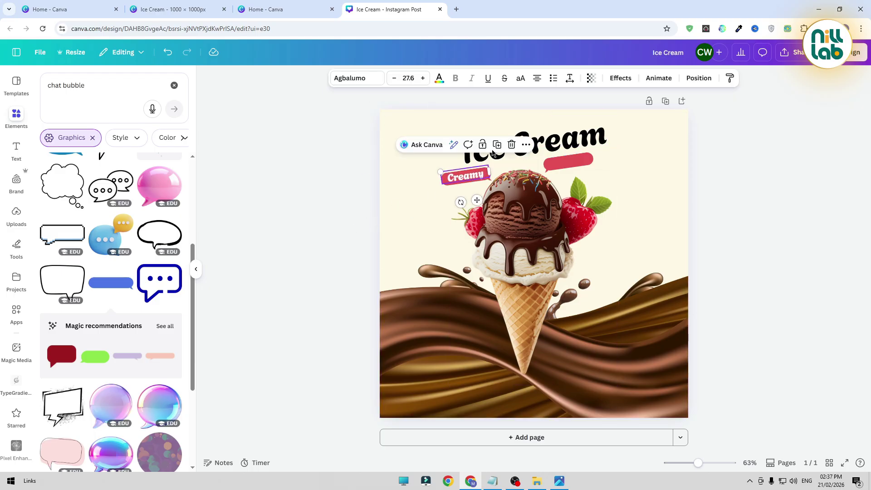
left_click_drag(481, 204, 580, 185)
double_click(572, 161)
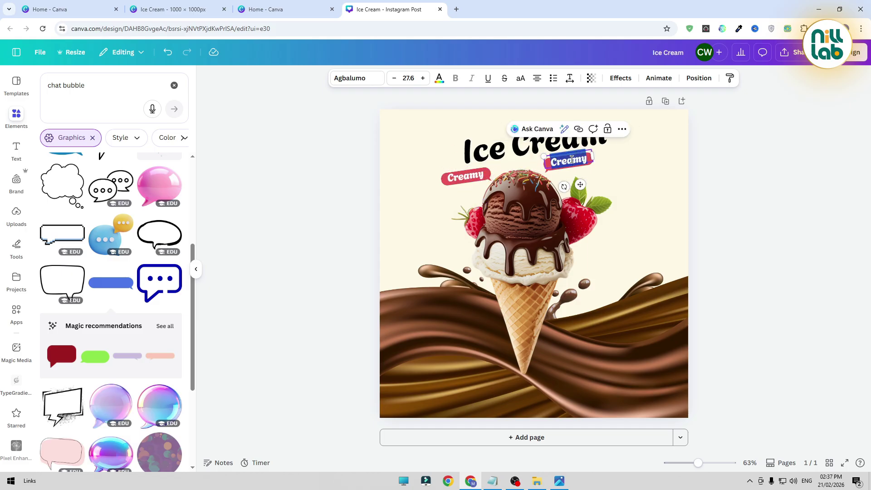
type("Ice cream")
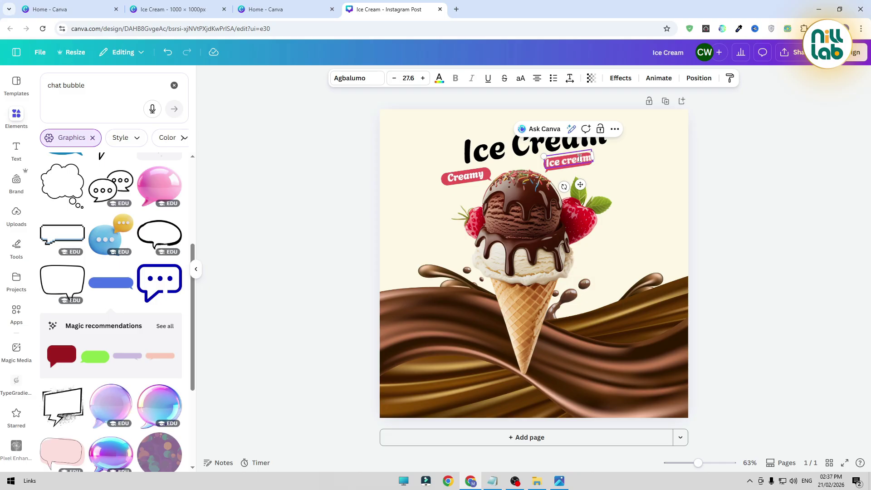
left_click(781, 223)
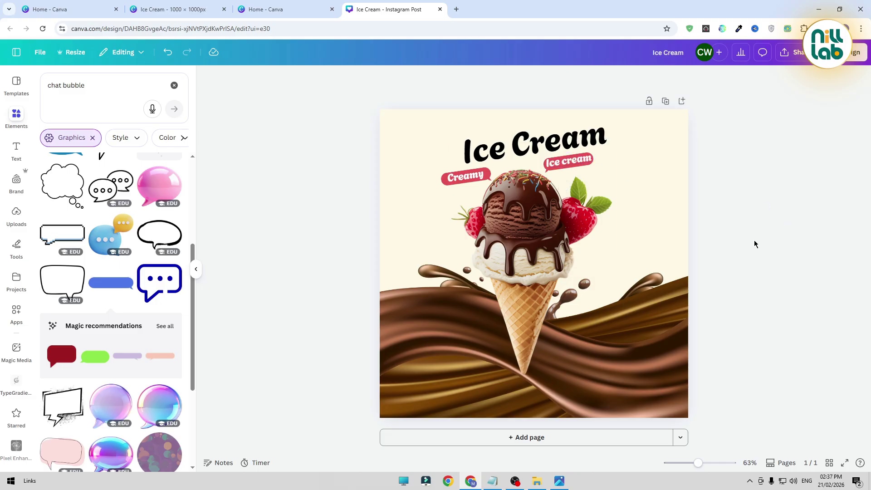
Reduce the "Creamy" and "Ice cream" labels together to font size 26.6.
left_click_drag(698, 462, 709, 462)
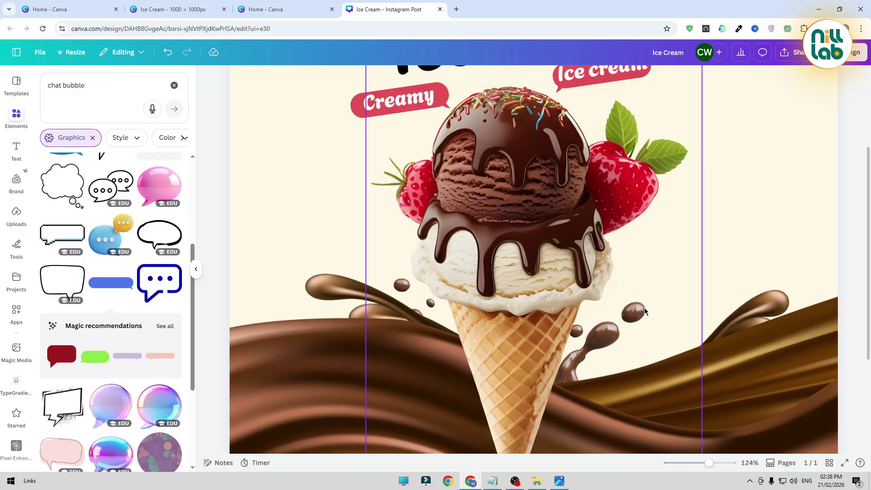
scroll(644, 307, "up", 3)
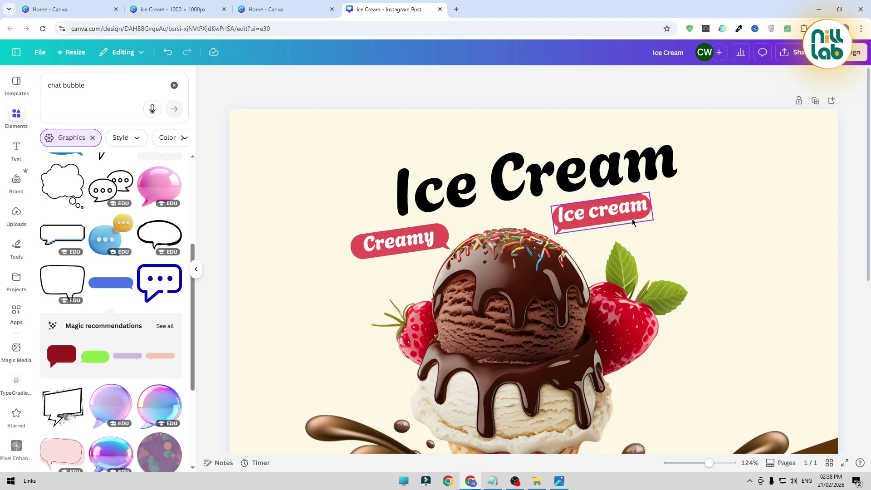
left_click(553, 221)
left_click(385, 245, "shift")
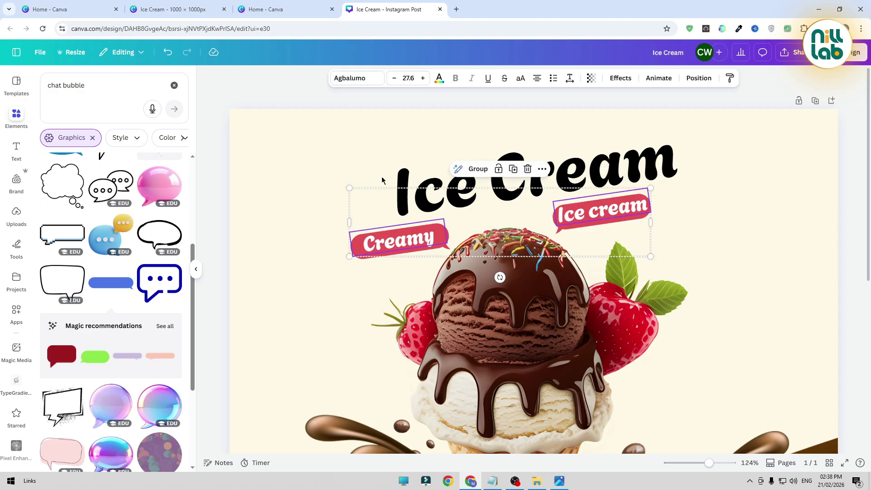
left_click(325, 238)
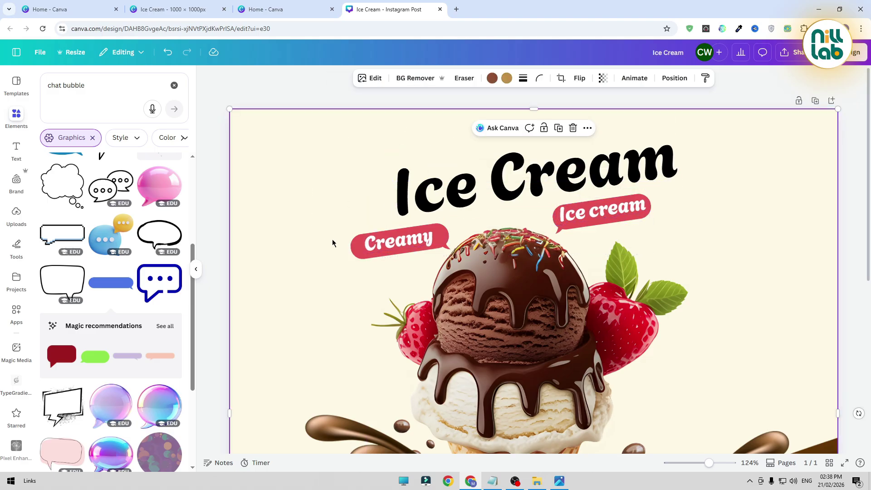
Slightly enlarge both red chat bubbles together to give their labels more margin.
left_click(358, 252)
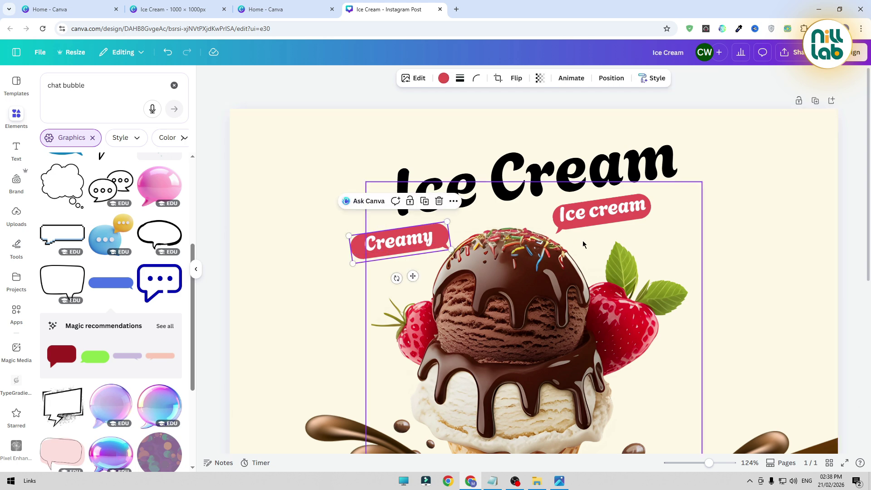
left_click(649, 222, "shift")
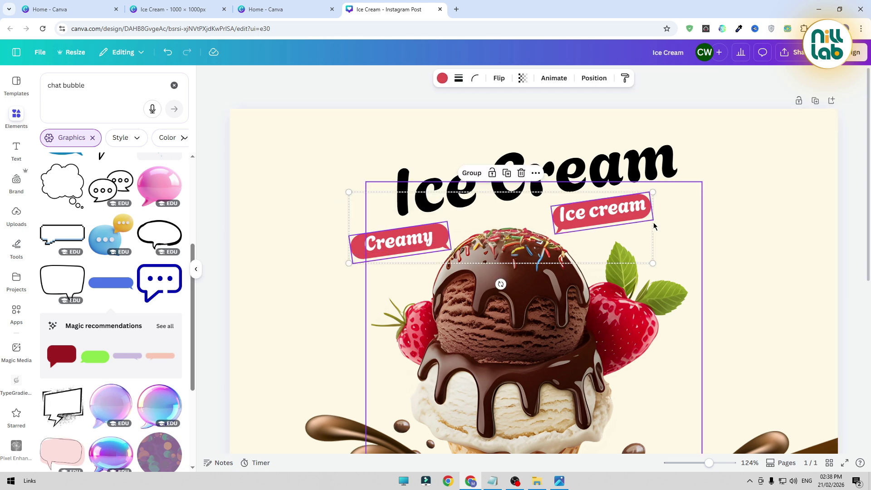
left_click_drag(652, 263, 643, 238)
Center the "Ice cream" label inside the red bubble right of the scoop.
left_click(630, 210)
left_click(631, 210)
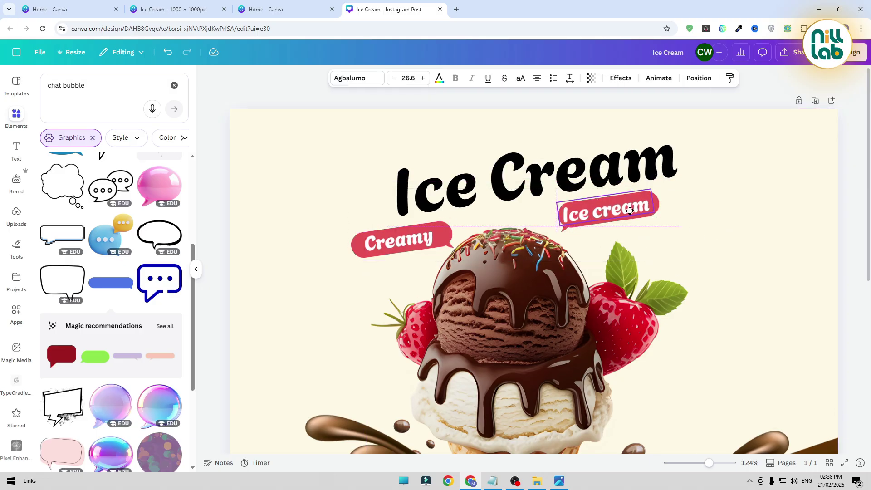
left_click_drag(631, 210, 633, 210)
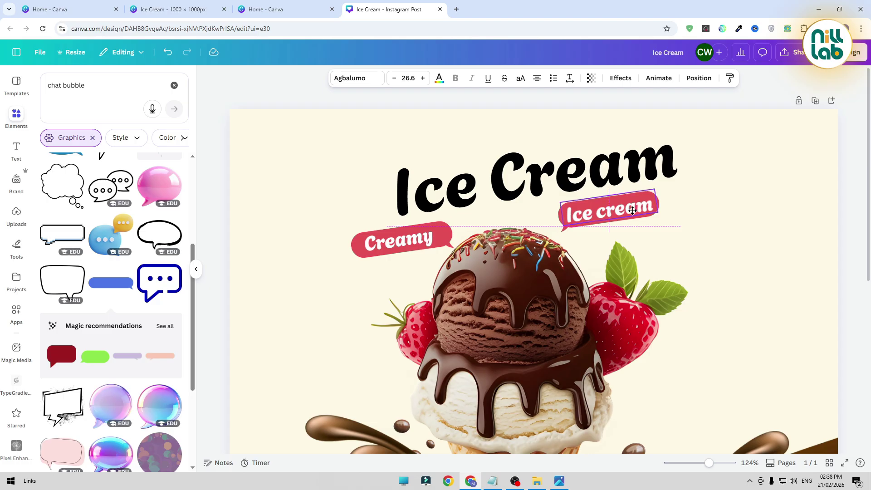
left_click(652, 218)
left_click(645, 212)
left_click(752, 255)
left_click(658, 263)
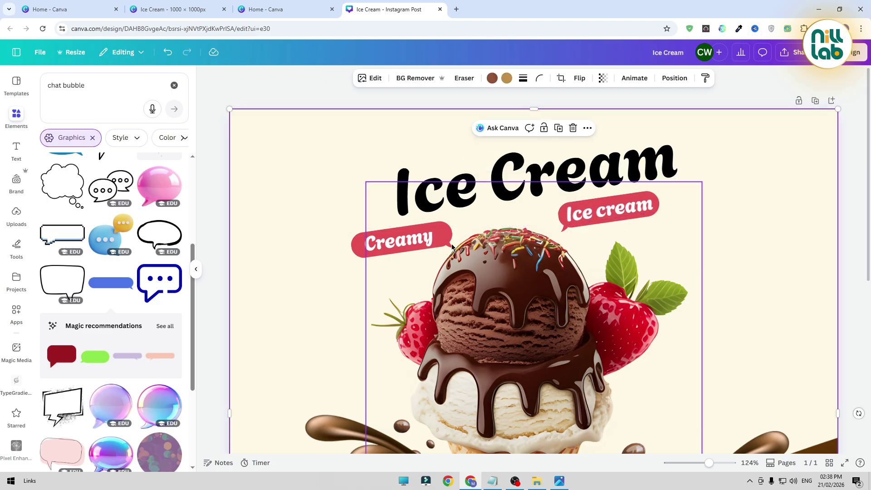
left_click(303, 275)
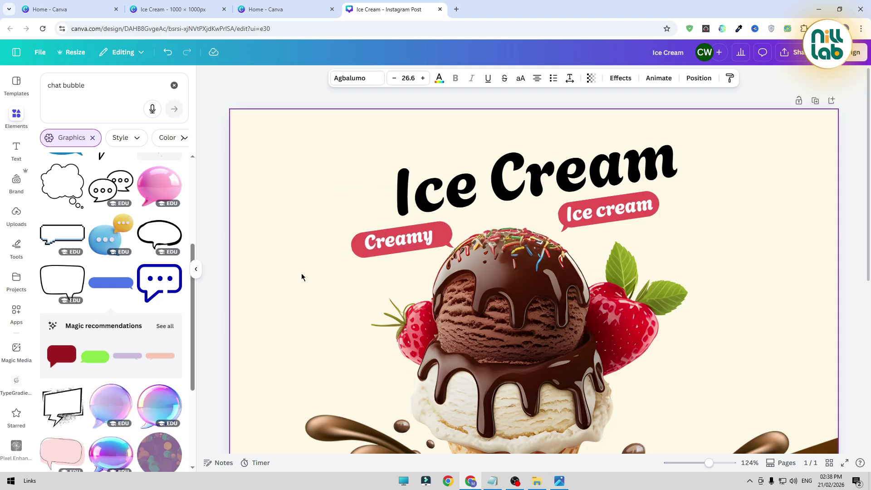
left_click(286, 278)
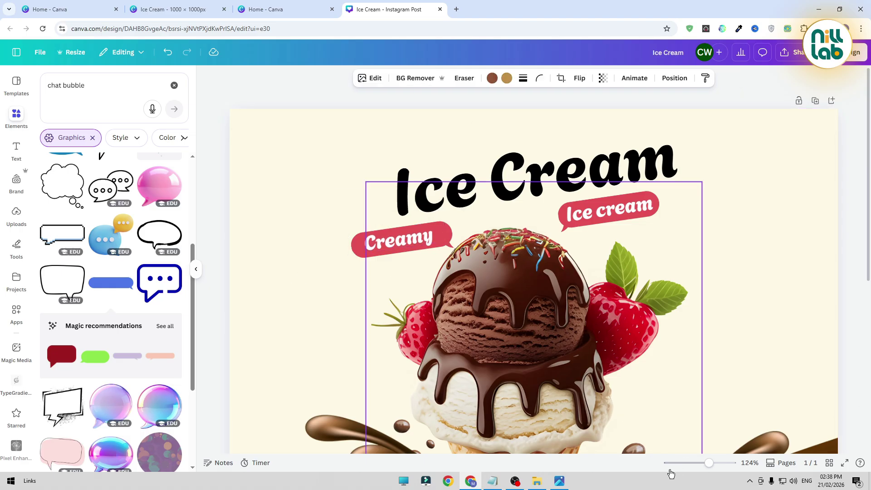
Clear the graphics filter and search the elements for "ice cream".
left_click_drag(714, 465, 696, 464)
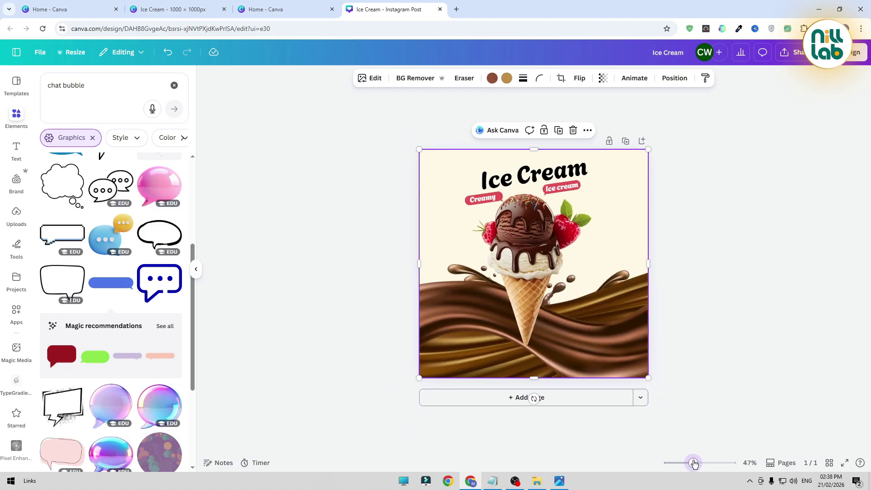
left_click(364, 295)
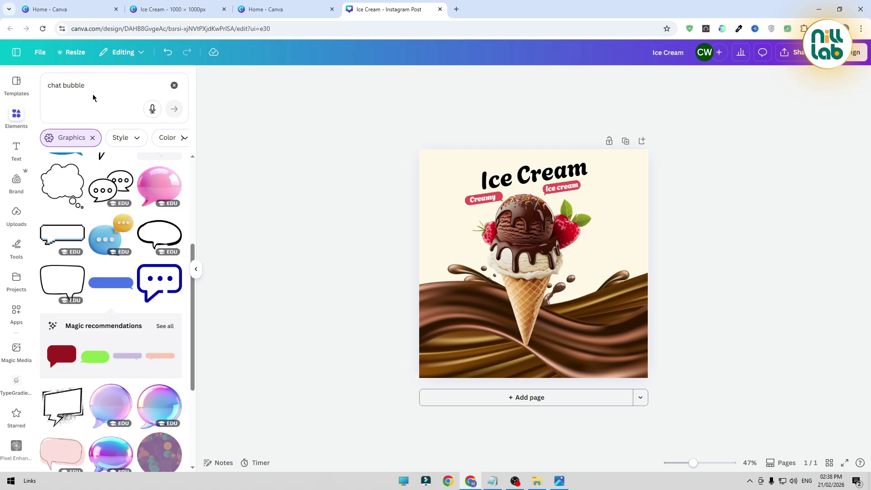
left_click(93, 137)
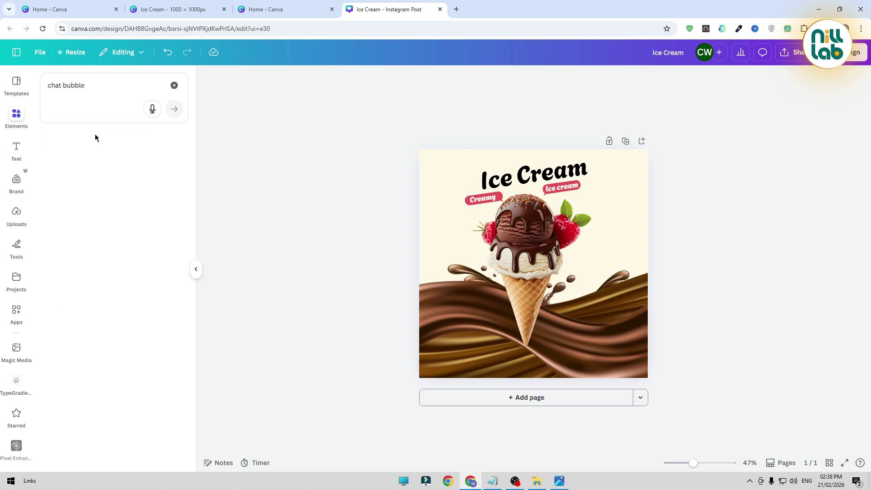
left_click(97, 93)
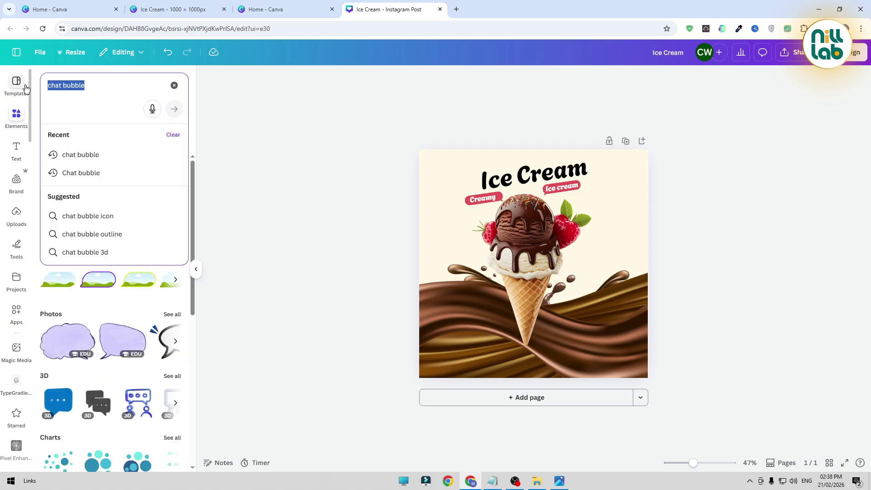
type("ice crea")
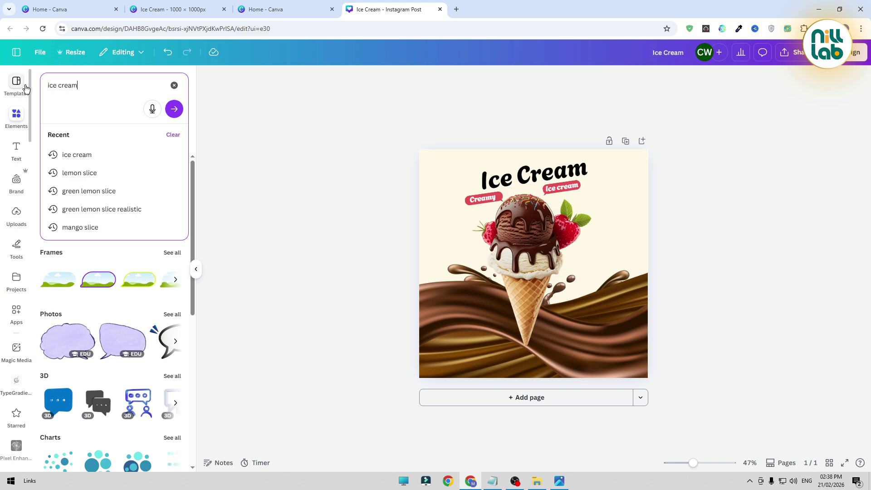
type("m")
key("Return")
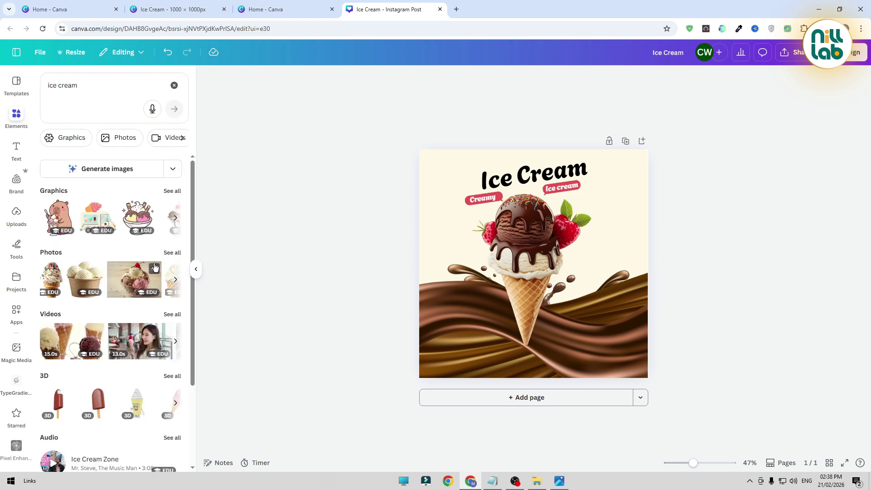
Browse all ice cream photos and add the bitten, nut-covered chocolate ice cream bar to the page.
left_click(171, 252)
scroll(137, 294, "down", 1)
scroll(137, 294, "down", 8)
scroll(135, 293, "down", 2)
left_click(126, 360)
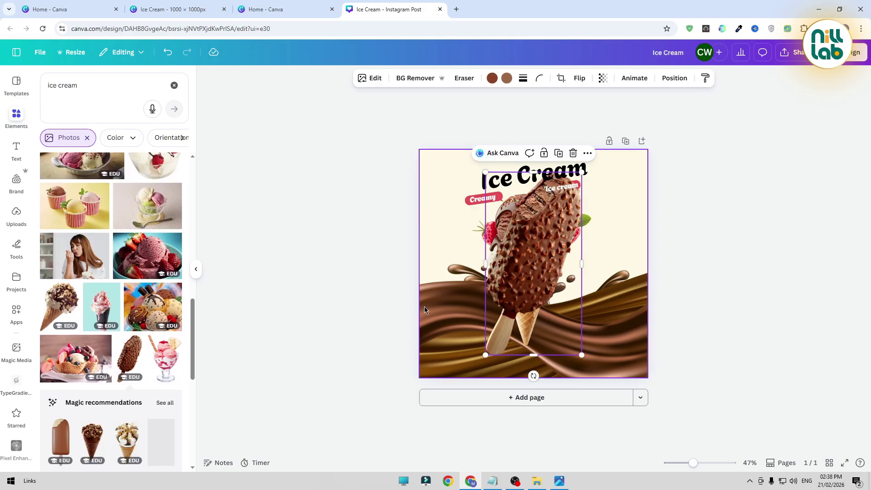
Shrink the chocolate ice cream bar and place it right of "Cream", with a smaller, tilted duplicate left of "Ice".
left_click_drag(485, 355, 547, 220)
left_click_drag(570, 246, 611, 234)
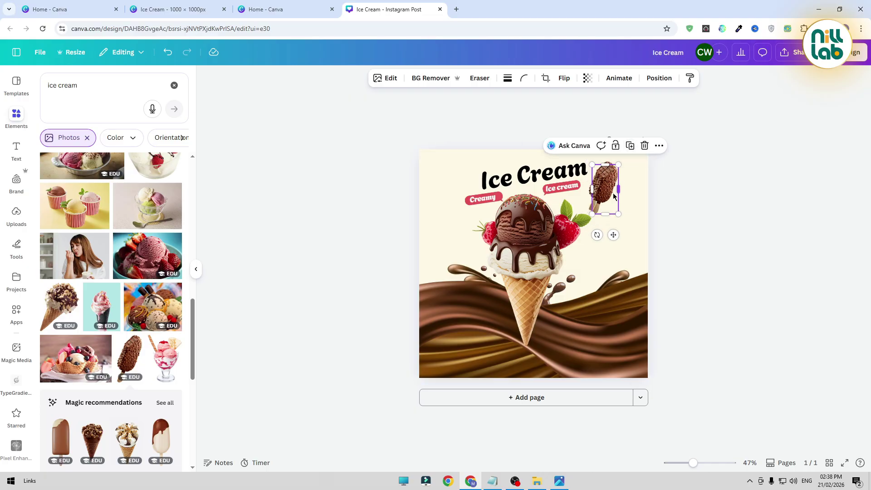
left_click_drag(610, 194, 462, 196)
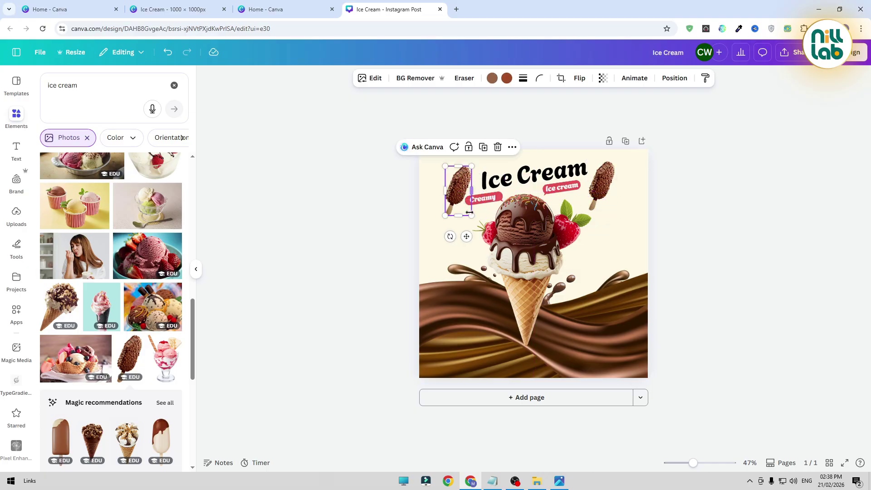
left_click_drag(456, 234, 462, 176)
Apply a whole-image blur with intensity 70 to the small ice cream bar left of the heading.
left_click(370, 78)
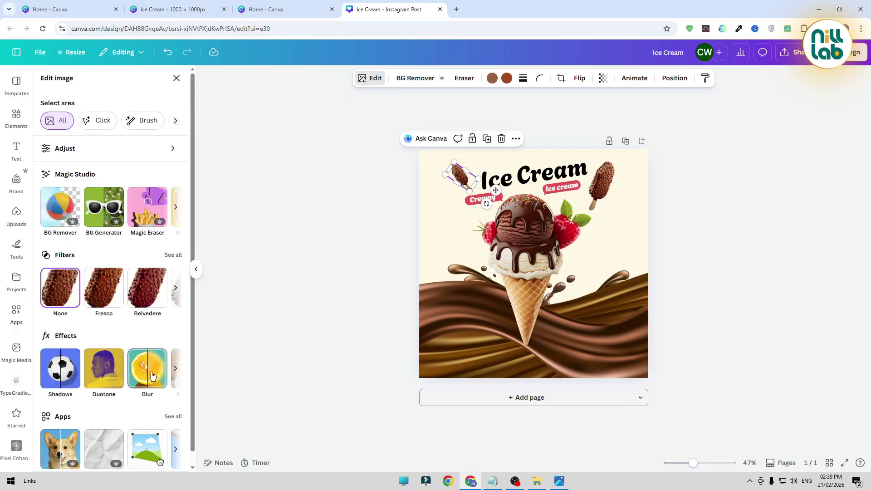
left_click(147, 370)
left_click(156, 108)
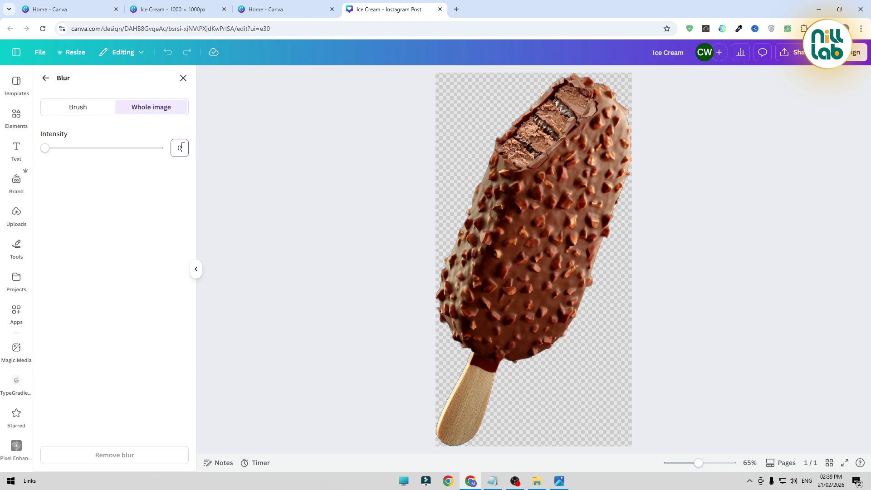
key("Return")
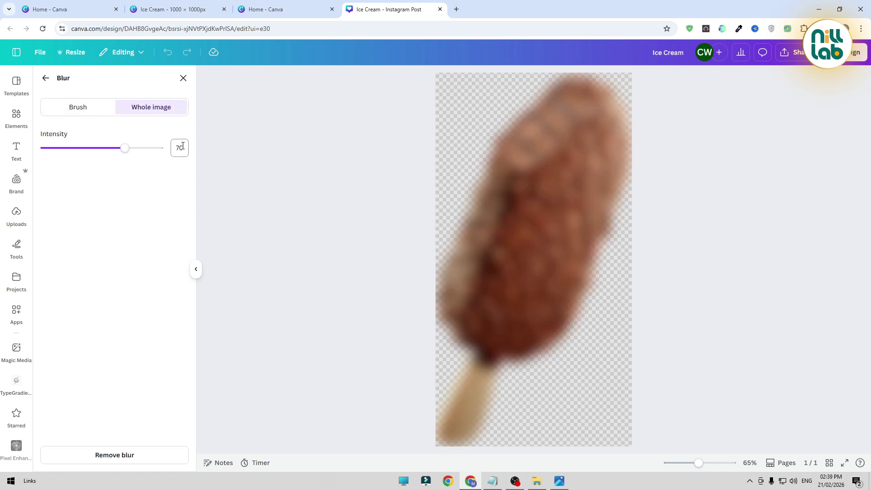
left_click(184, 78)
left_click(279, 220)
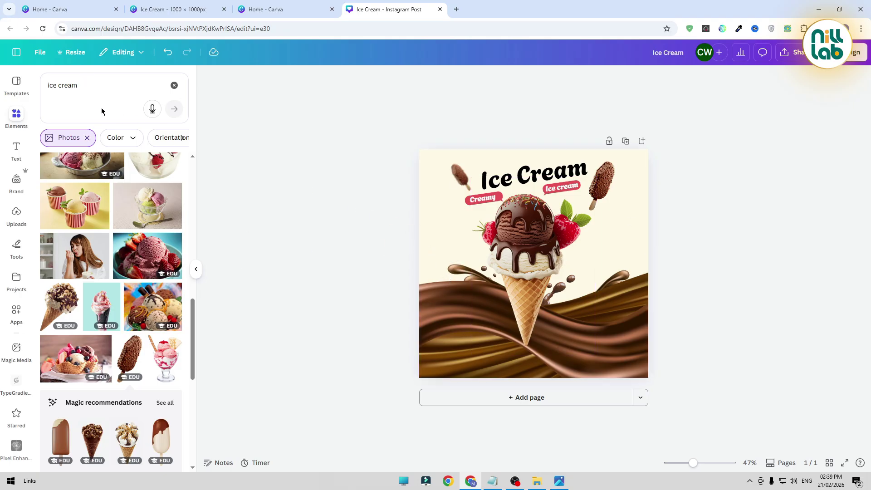
Search the photos for "strawberry" and add the single whole strawberry with long green leaves to the page.
left_click(53, 85)
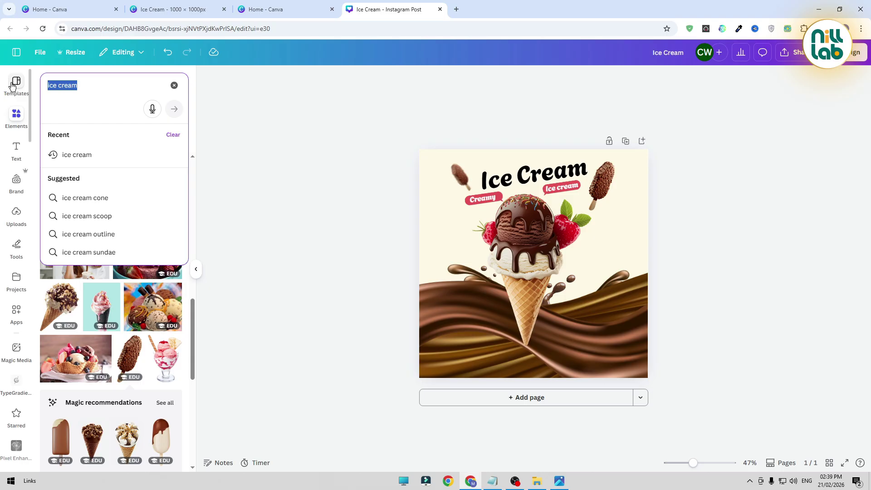
type("strawberry")
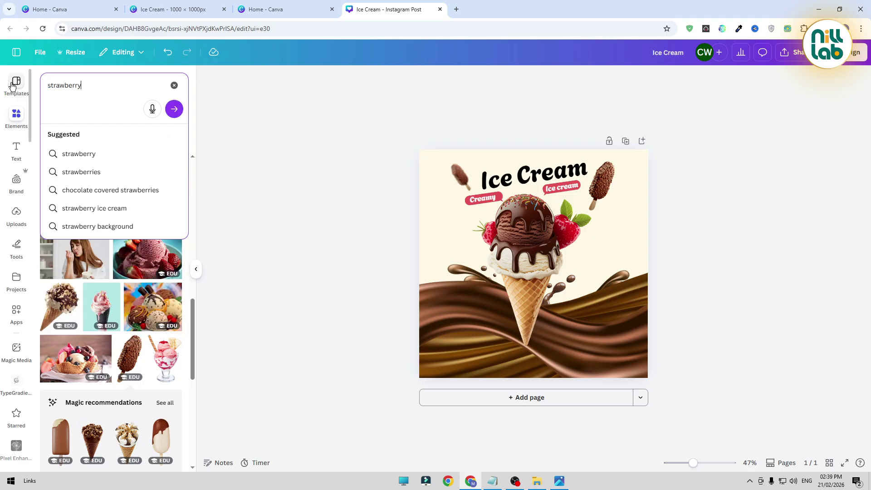
key("Return")
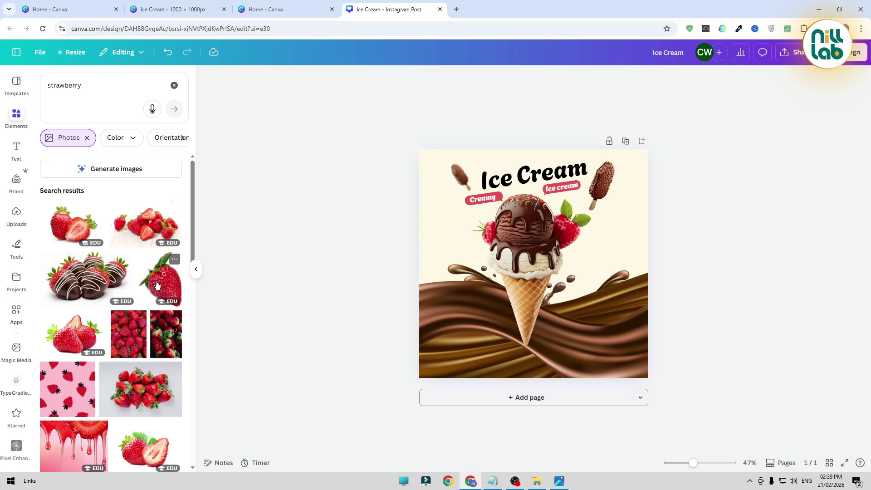
scroll(156, 285, "down", 6)
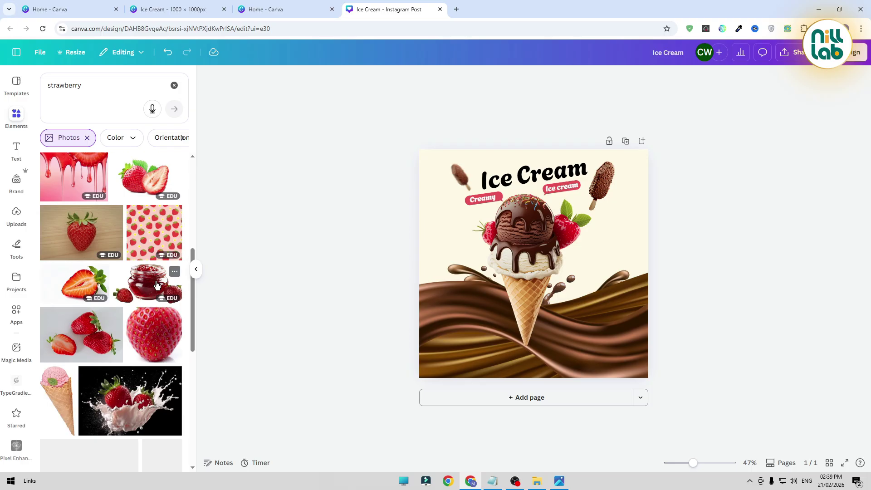
scroll(157, 284, "down", 5)
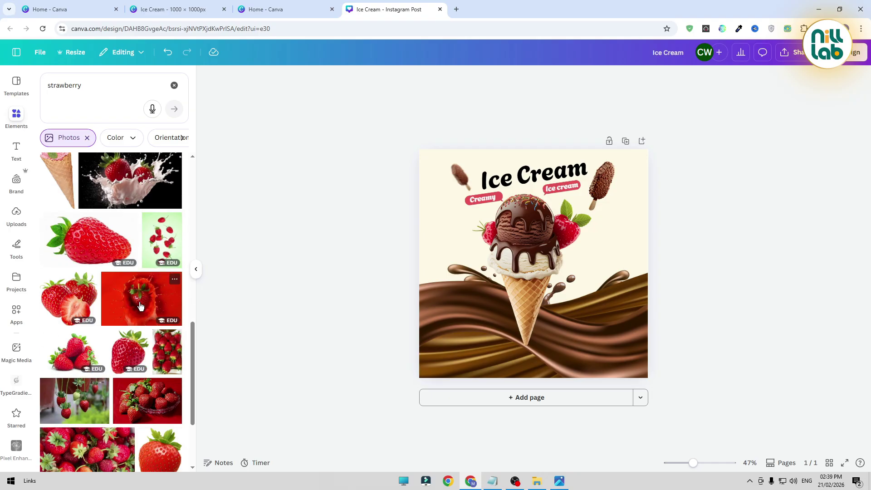
scroll(142, 311, "up", 15)
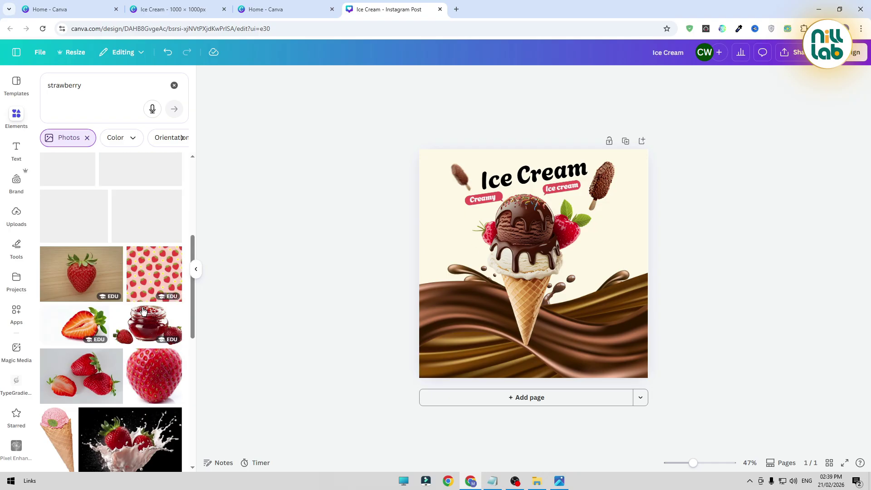
left_click(155, 279)
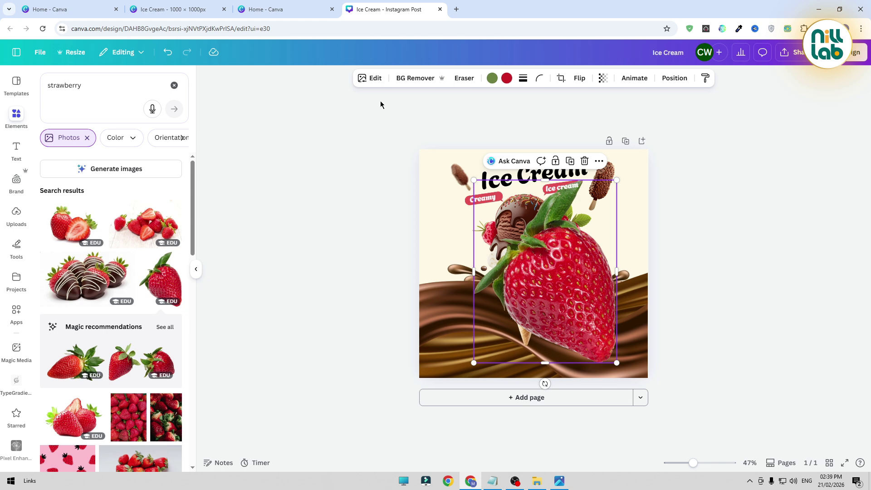
Apply a whole-image blur with intensity 70 to the strawberry photo.
left_click(370, 78)
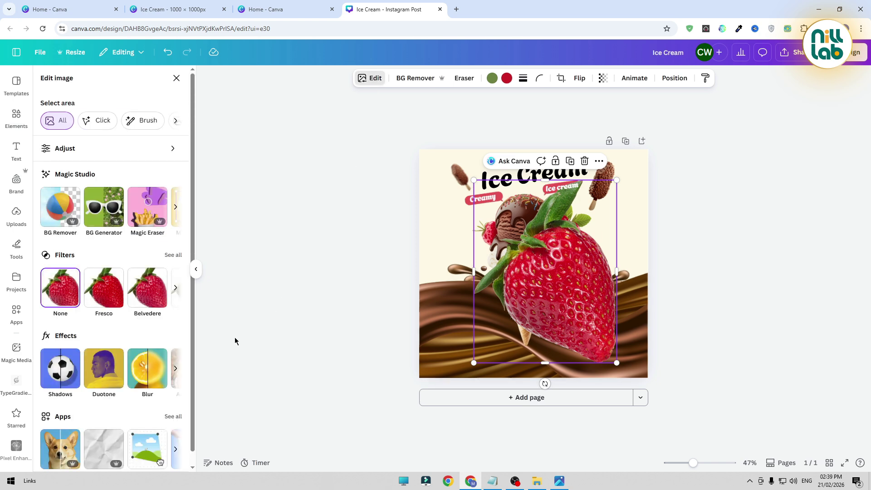
left_click(154, 381)
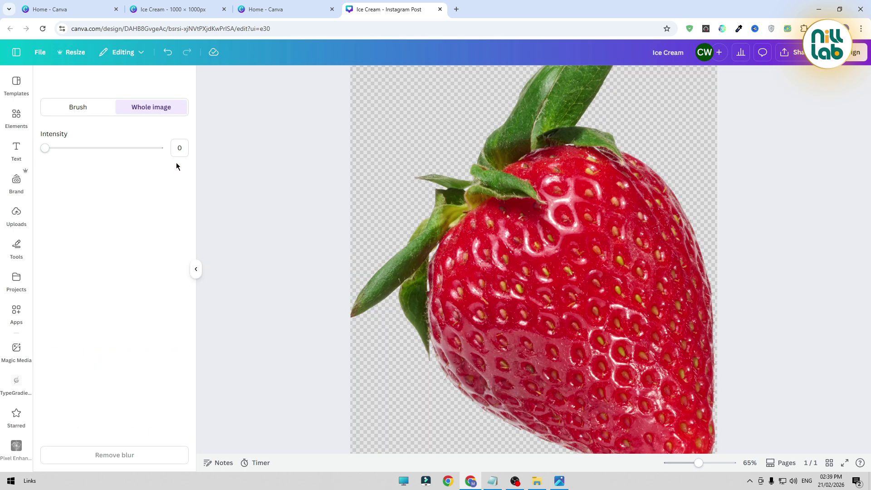
left_click(176, 144)
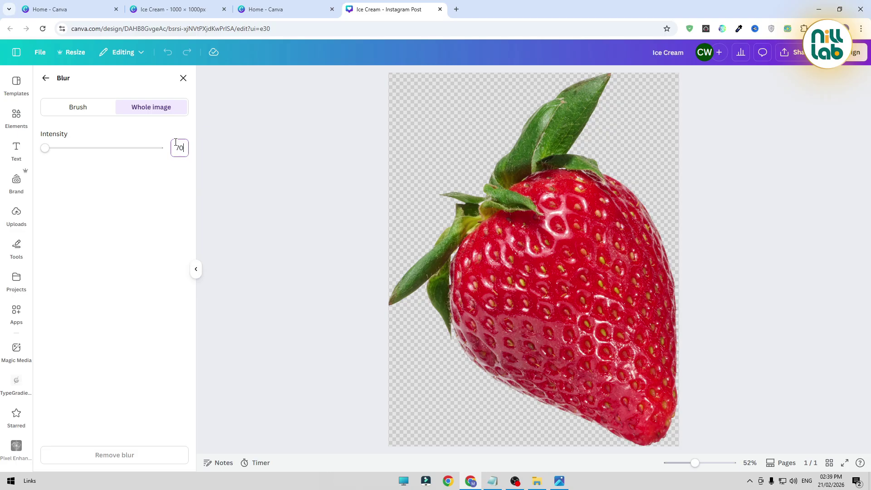
type("70")
key("Return")
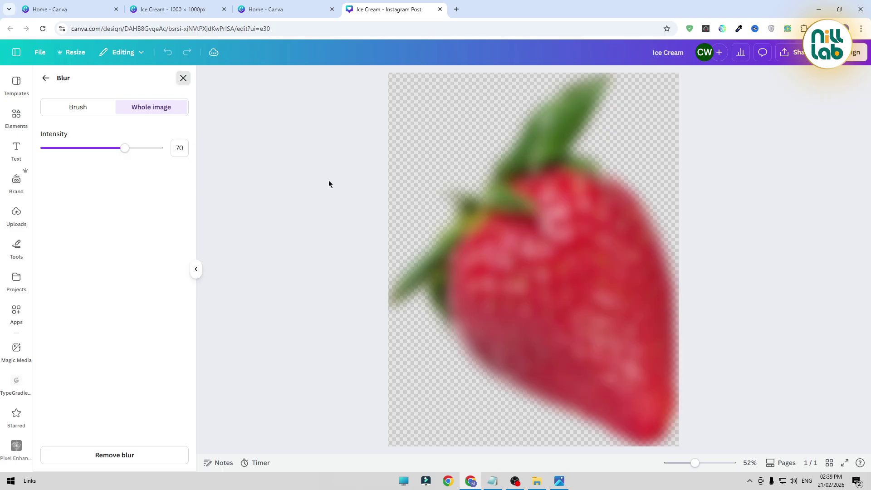
left_click(328, 180)
Shrink and rotate the blurred strawberry, place it right of the cone, and put a differently tilted duplicate left of the "Creamy" label.
left_click_drag(545, 384, 469, 334)
left_click_drag(431, 274, 621, 238)
left_click_drag(627, 207, 455, 194)
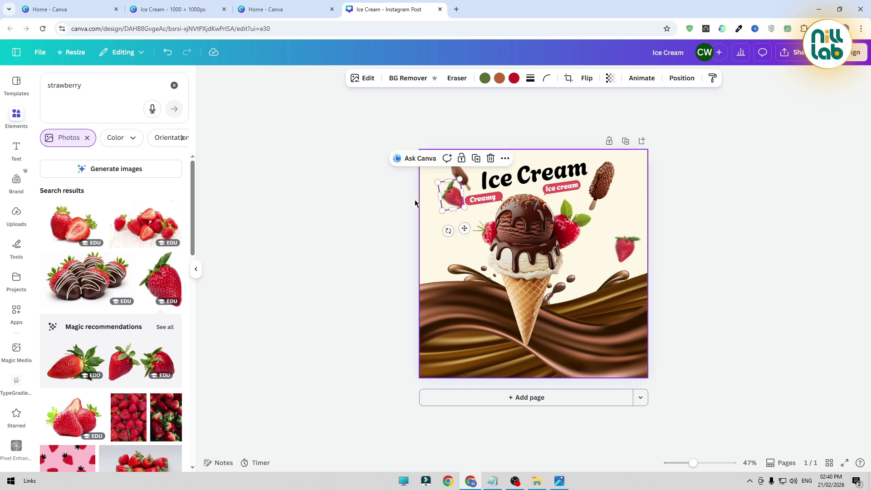
left_click(341, 220)
left_click(439, 190)
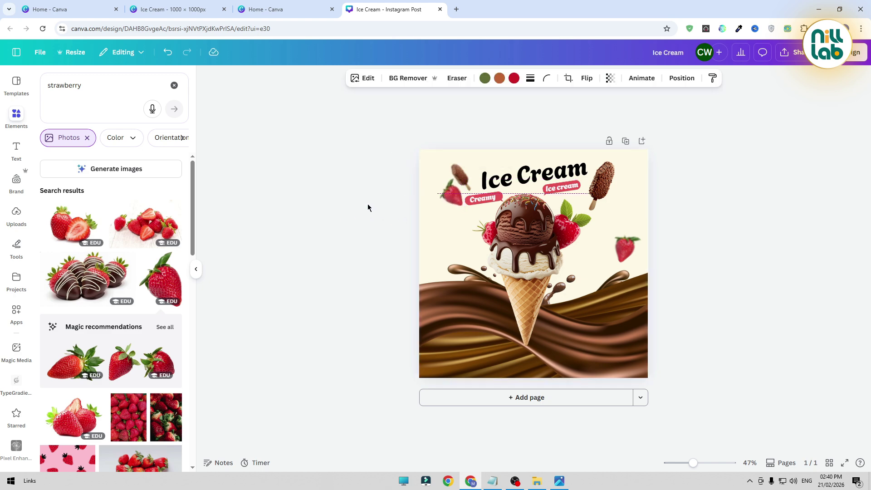
Nudge the small blurred ice cream bar slightly to the right, toward the heading.
left_click(464, 176)
left_click(365, 200)
key("Right")
key("Right")
key("Right")
key("Right")
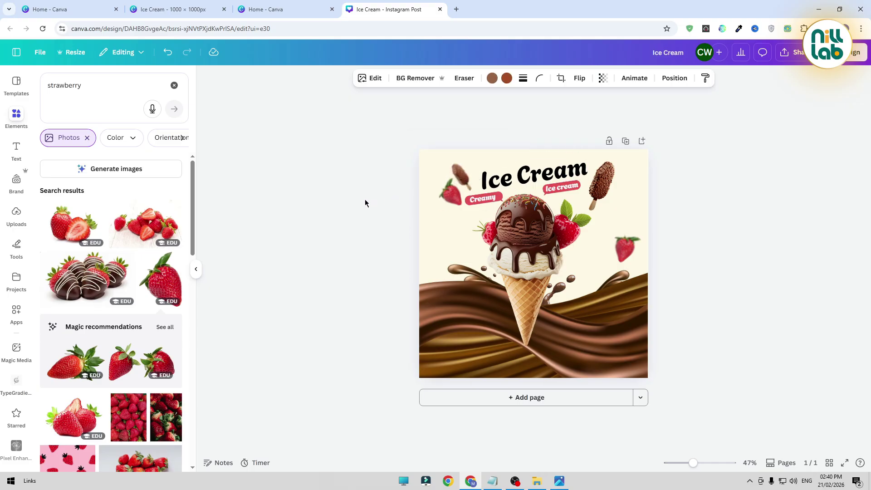
left_click(344, 212)
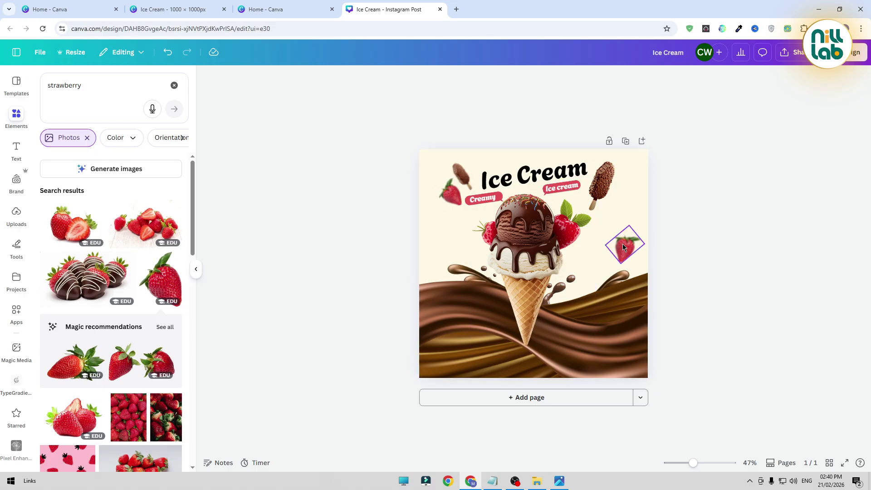
Shift the right-hand strawberry slightly left, and move the heading, labels, cone and surrounding decorations down a little together.
left_click_drag(622, 244, 618, 242)
left_click(701, 233)
left_click_drag(392, 150, 625, 217)
left_click(747, 211)
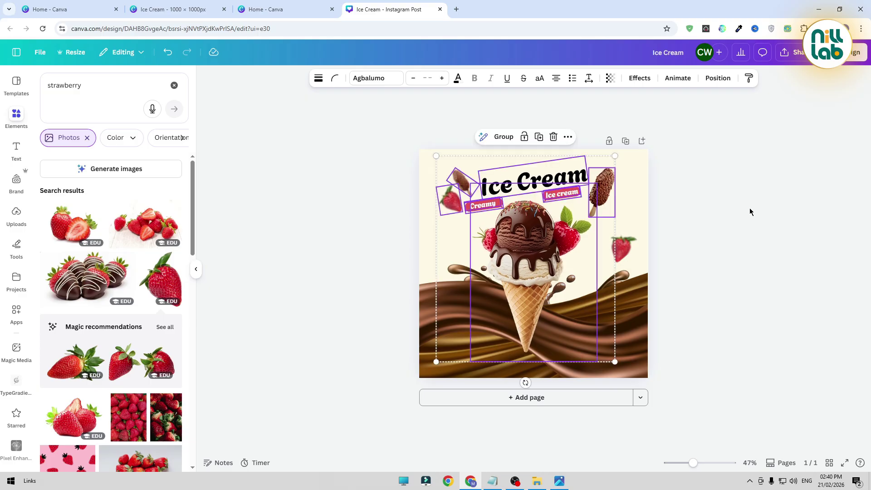
left_click(751, 212)
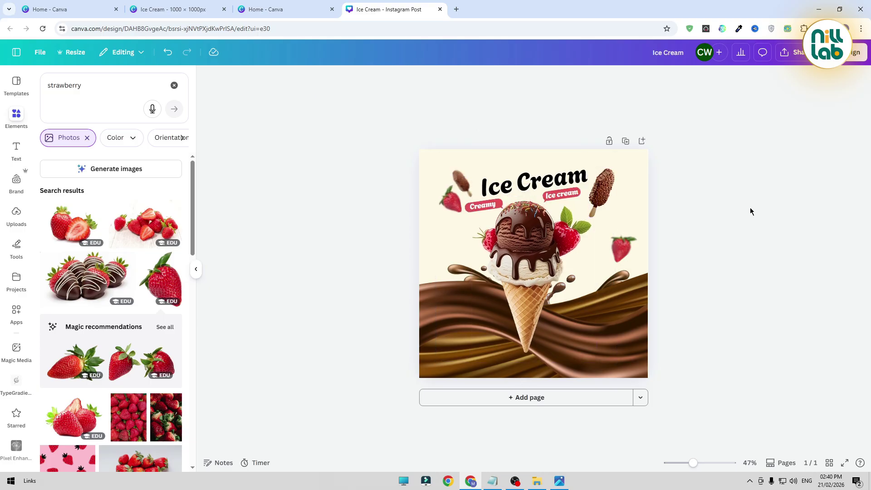
left_click(525, 175)
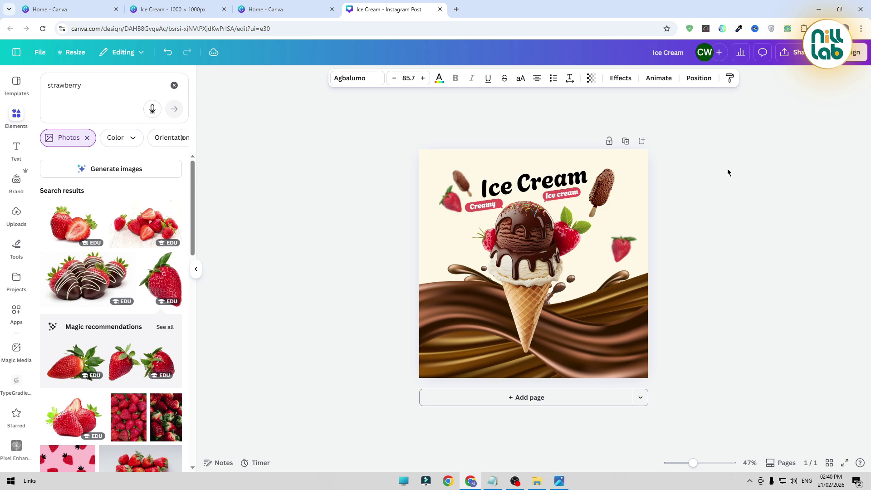
left_click(727, 168)
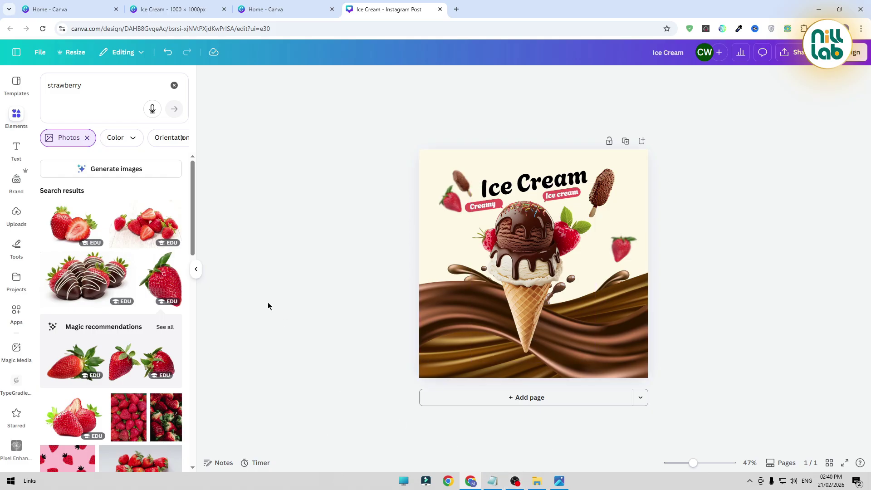
Duplicate the "Ice Cream" heading onto the chocolate wave, color the copy white and straighten it to 0°.
left_click(533, 186)
left_click(565, 136)
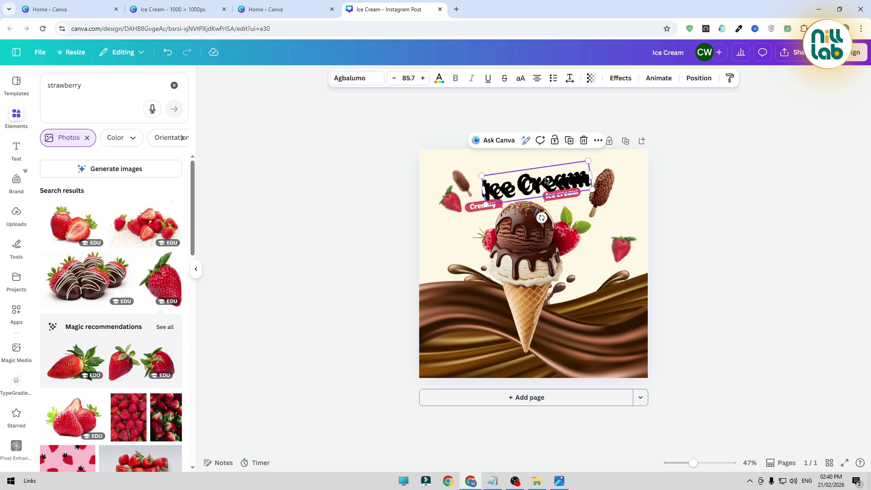
left_click_drag(537, 188, 493, 284)
left_click(439, 79)
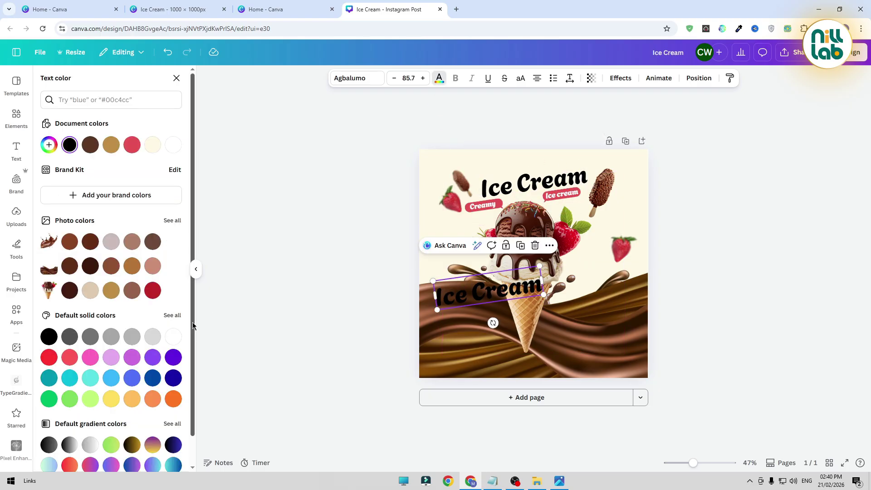
left_click(172, 336)
left_click_drag(493, 322, 489, 325)
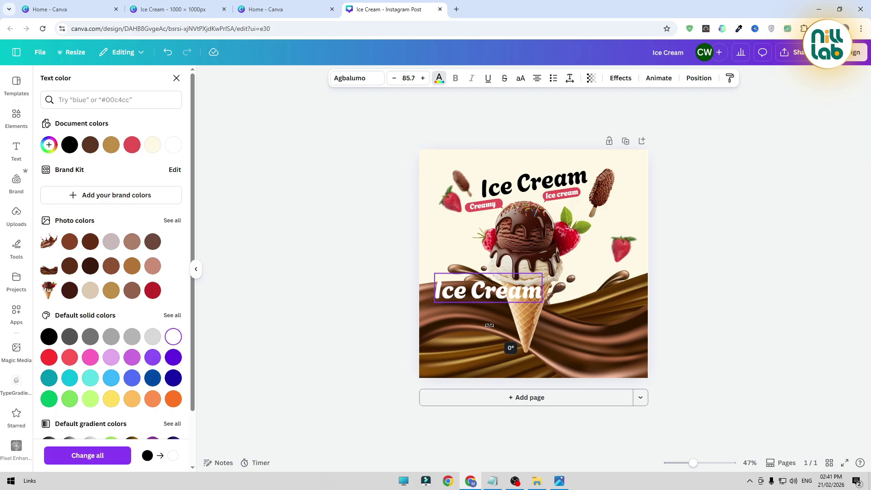
Change the white heading copy to "70.0%", place it on the wave left of the cone tip and shrink it to font size 55.6.
double_click(516, 290)
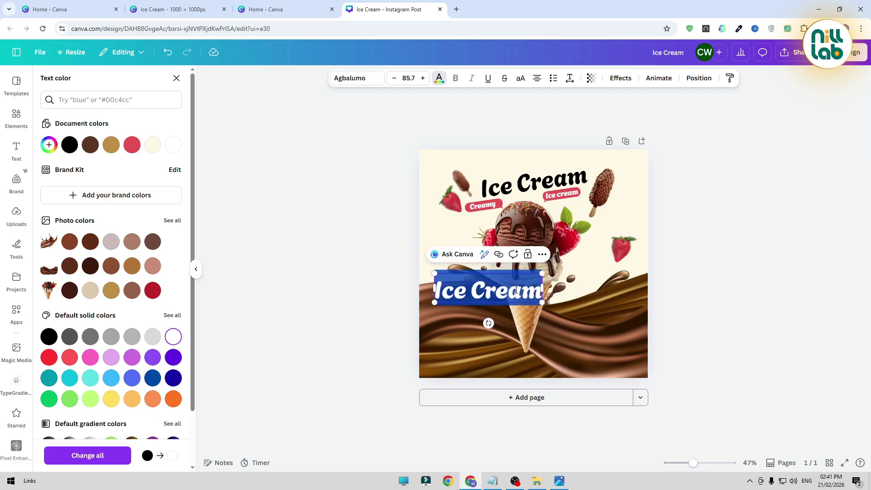
type("70")
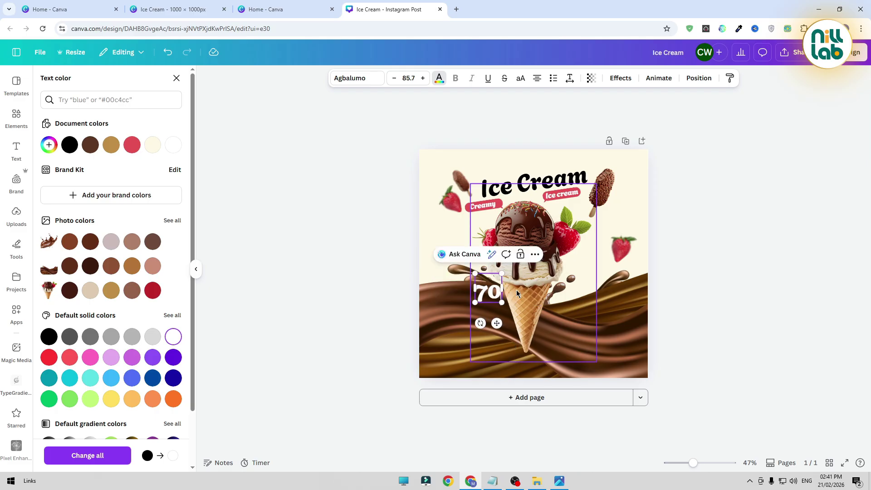
type(".0")
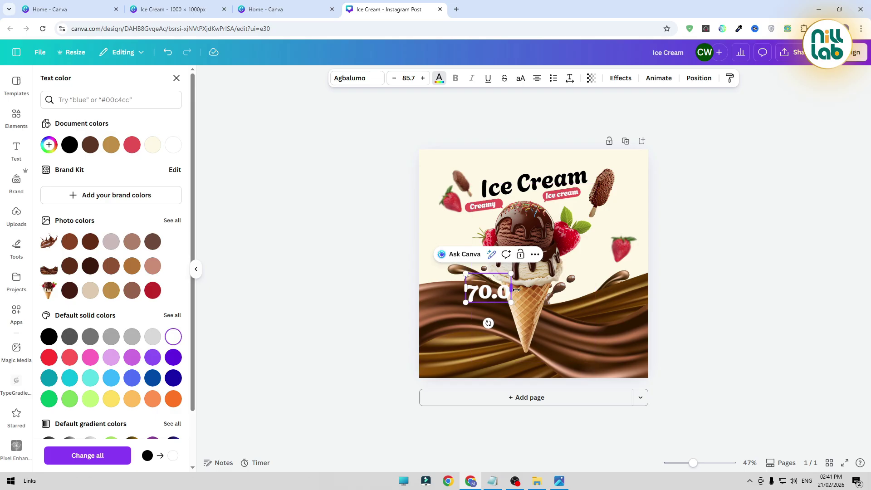
type("%")
left_click_drag(461, 295, 447, 324)
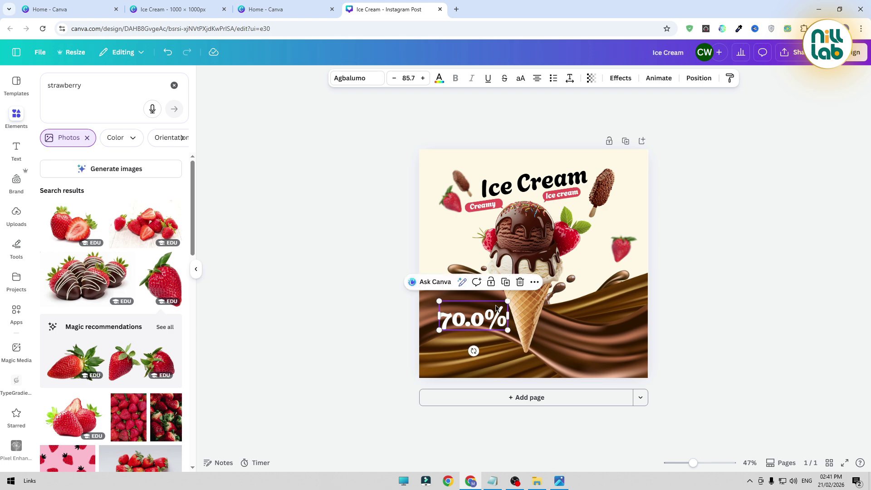
left_click_drag(508, 301, 485, 314)
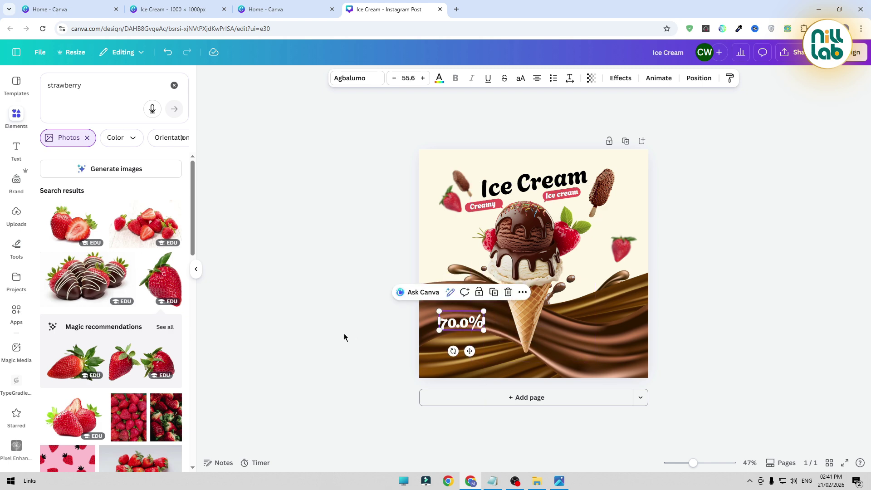
Set the font of the "70.0%" text to Montserrat Bold, checking the font name against the Notepad notes.
left_click(355, 78)
double_click(58, 123)
type("mo")
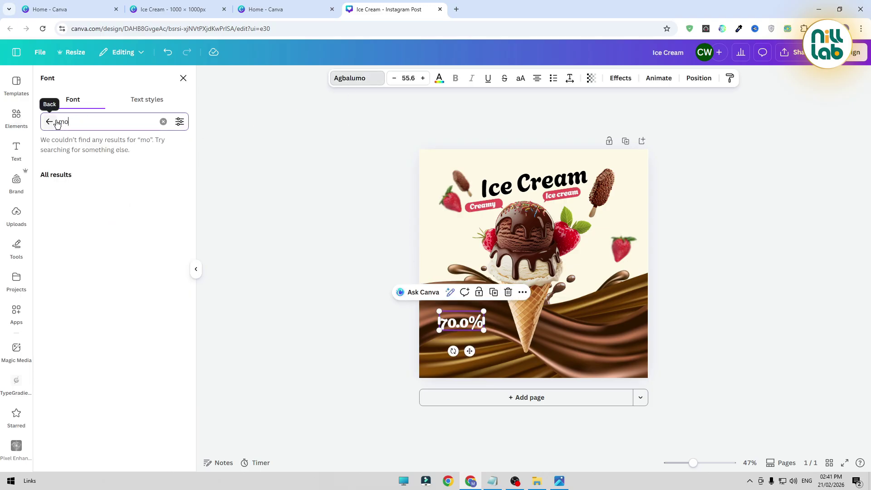
type("ntserrat")
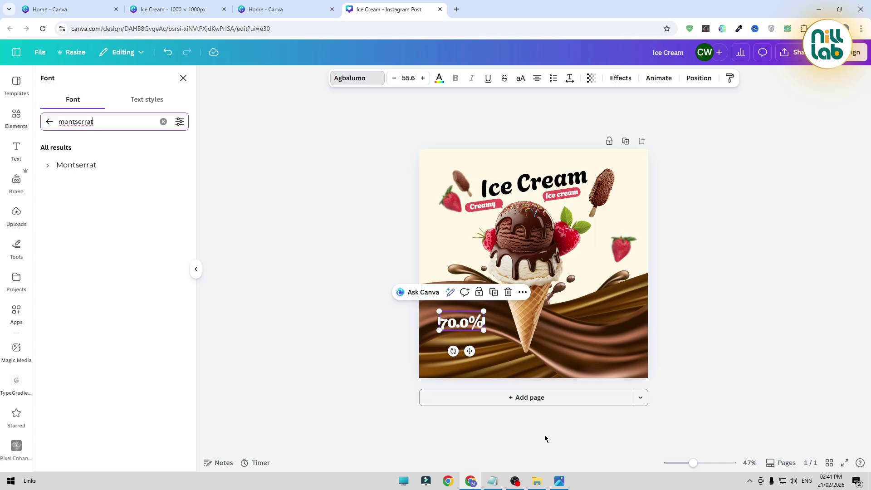
left_click(493, 481)
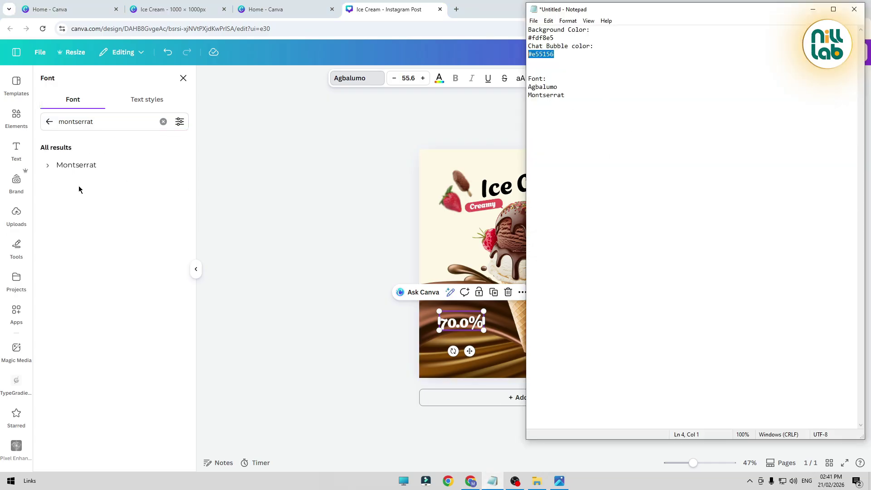
left_click(47, 165)
left_click(87, 290)
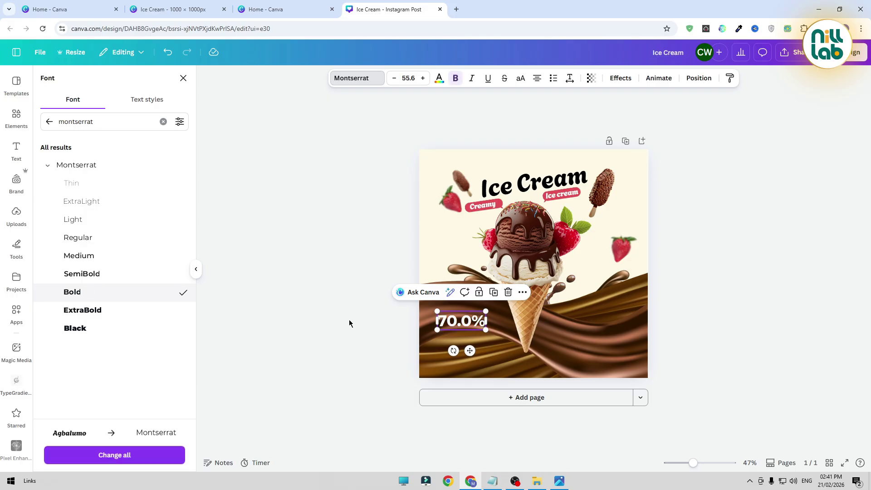
left_click(364, 317)
Duplicate the "70.0%" text level with it on the other side of the cone and change the copy to "20.0%".
left_click_drag(474, 325, 601, 327)
double_click(579, 327)
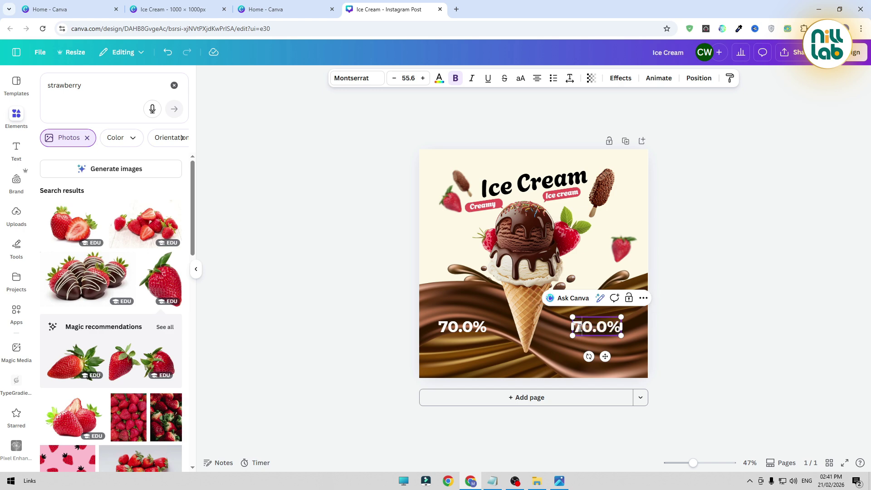
key("BackSpace")
type("2")
left_click(717, 323)
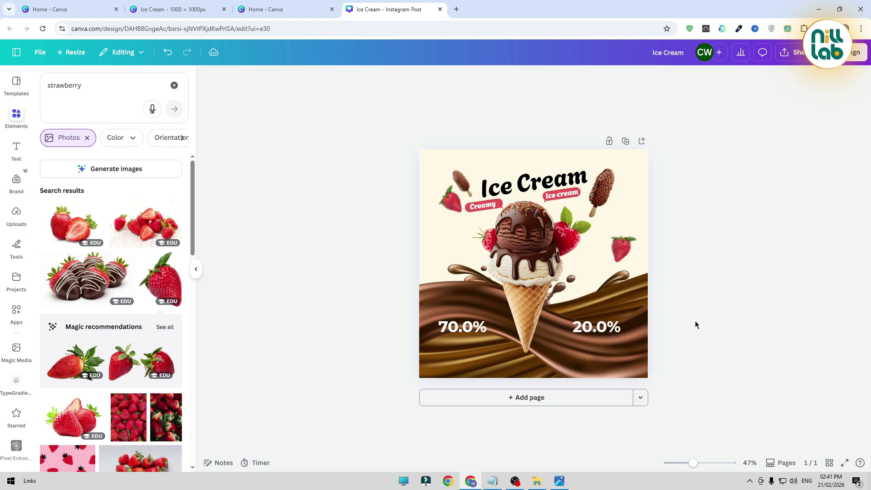
Move the "70.0%" and "20.0%" texts together slightly down and to the right.
left_click(597, 329)
left_click(453, 330, "shift")
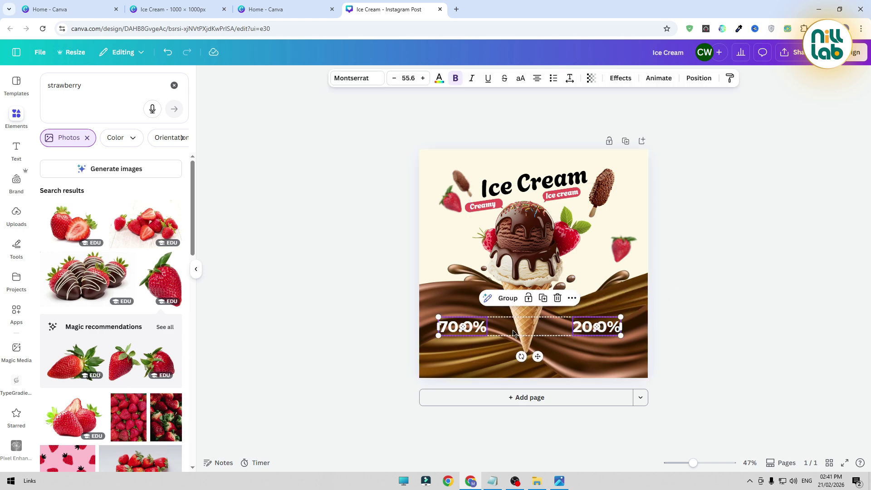
left_click_drag(553, 328, 558, 329)
left_click(380, 289)
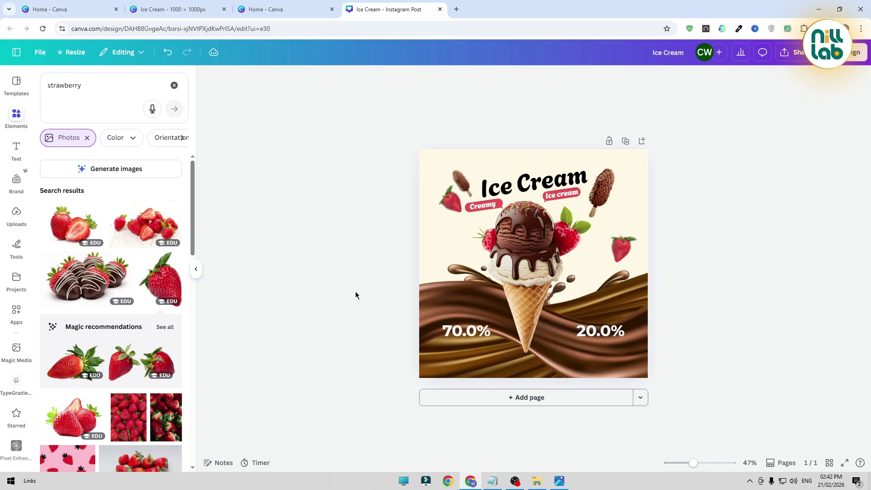
Duplicate the "Creamy" label text, set it level below "70.0%" and change the copy to "Pure Milk".
left_click(523, 193)
left_click(331, 239)
left_click(505, 190)
left_click_drag(494, 229, 461, 375)
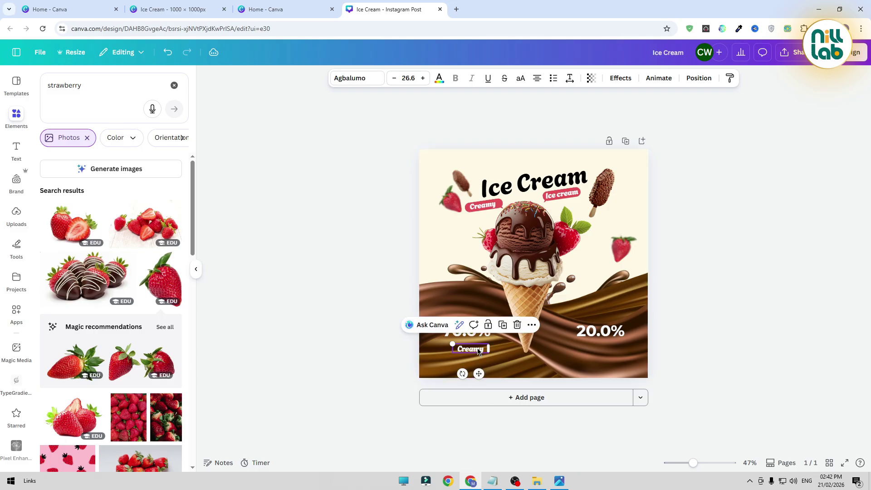
double_click(478, 350)
type("Pure")
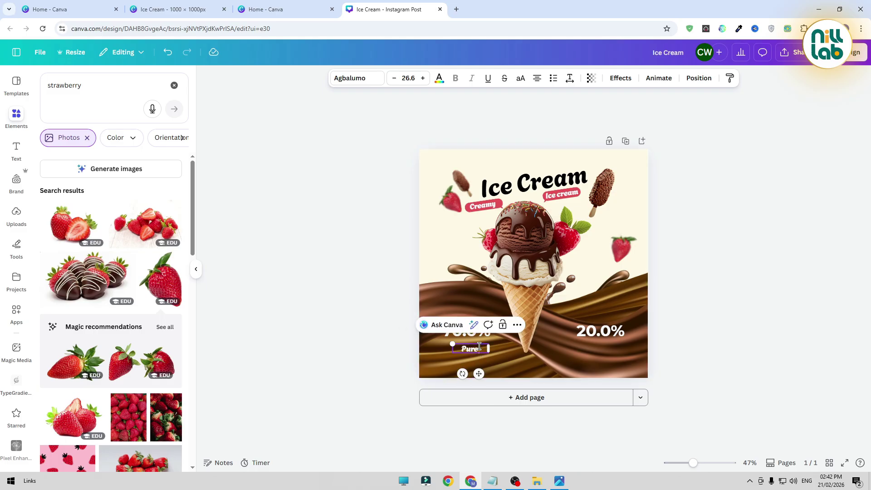
type(" Milk")
key("ctrl+a")
left_click(324, 296)
Move the "Pure Milk" text up and centre it directly beneath "70.0%".
left_click(483, 353)
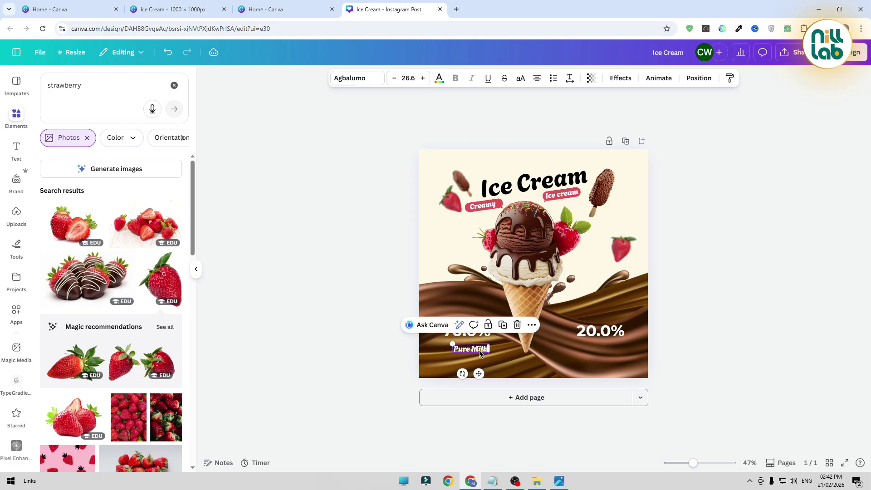
left_click_drag(479, 372, 478, 367)
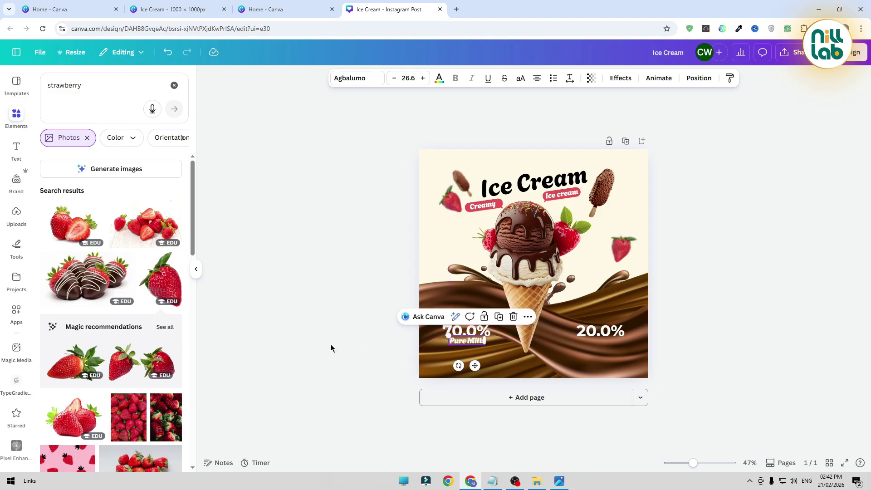
left_click(331, 348)
left_click(465, 347)
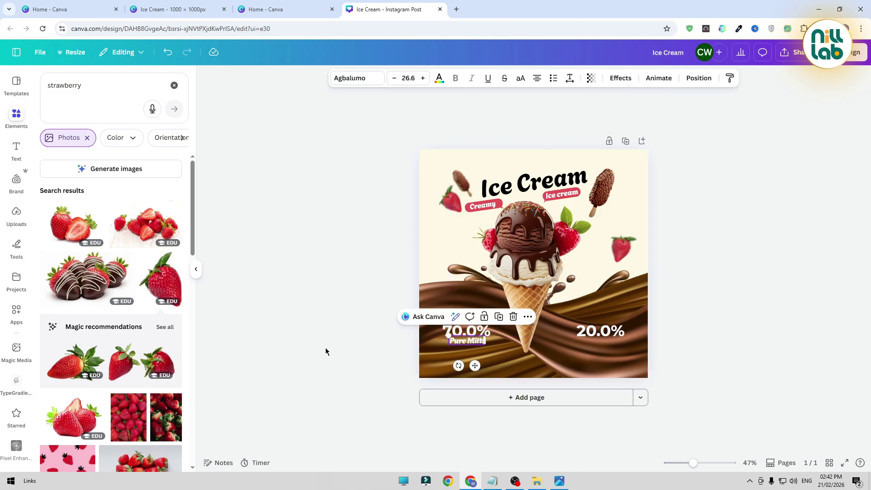
left_click(285, 345)
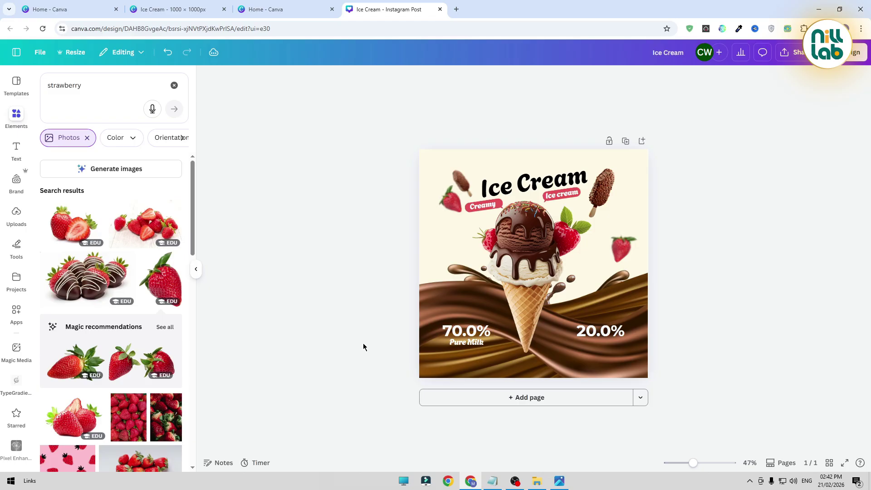
Duplicate the "Pure Milk" text beneath "20.0%" and change the copy to "More Creamy".
left_click(468, 343)
left_click(499, 319)
left_click_drag(535, 366, 610, 368)
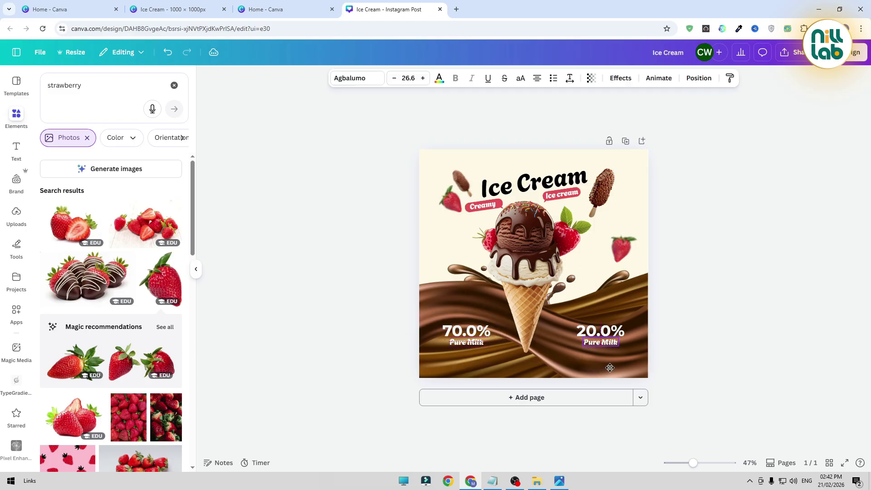
double_click(606, 343)
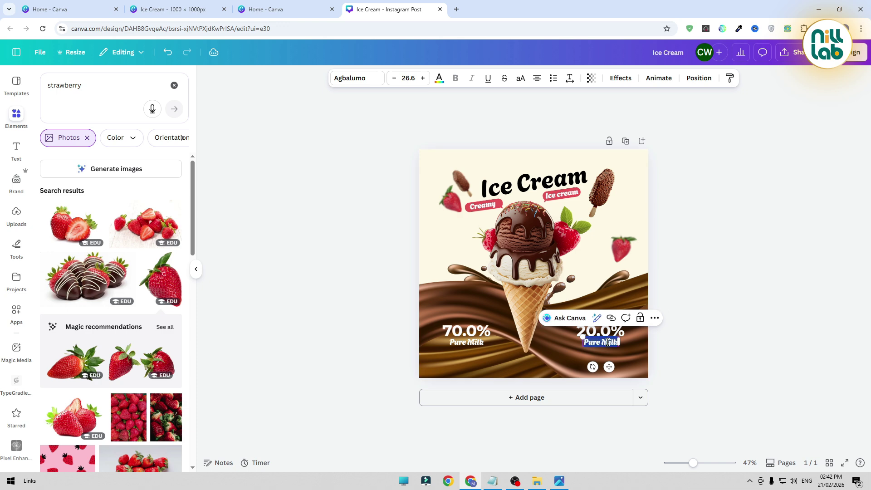
type("More")
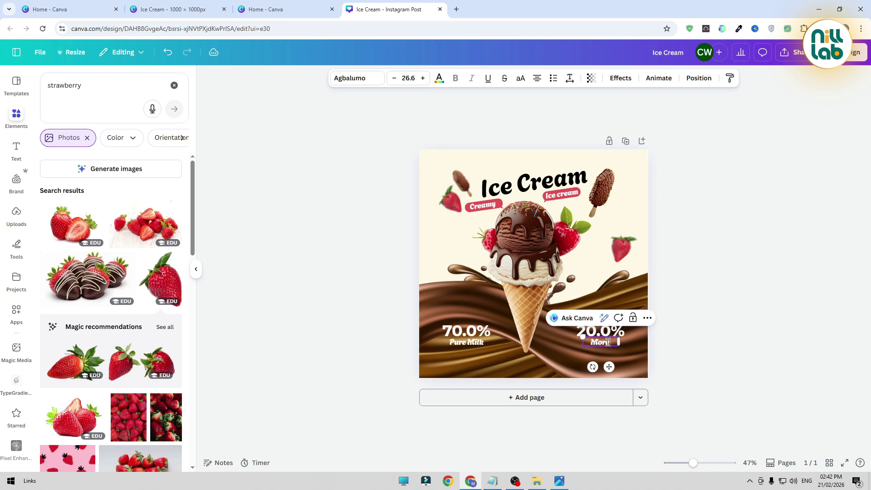
type(" Creamy")
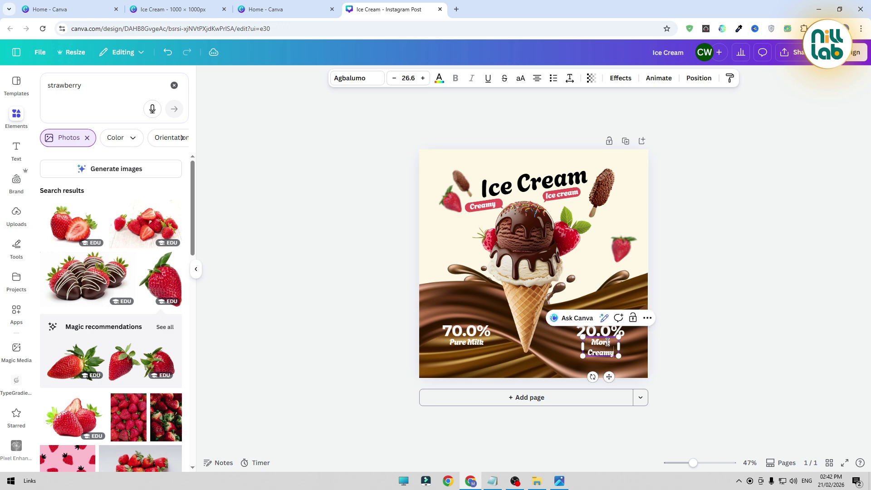
left_click(759, 317)
Widen the "More Creamy" text box so the words fit on one line, and centre it closely under "20.0%".
left_click(614, 353)
left_click_drag(621, 348, 635, 351)
left_click_drag(693, 463, 701, 463)
scroll(787, 328, "down", 1)
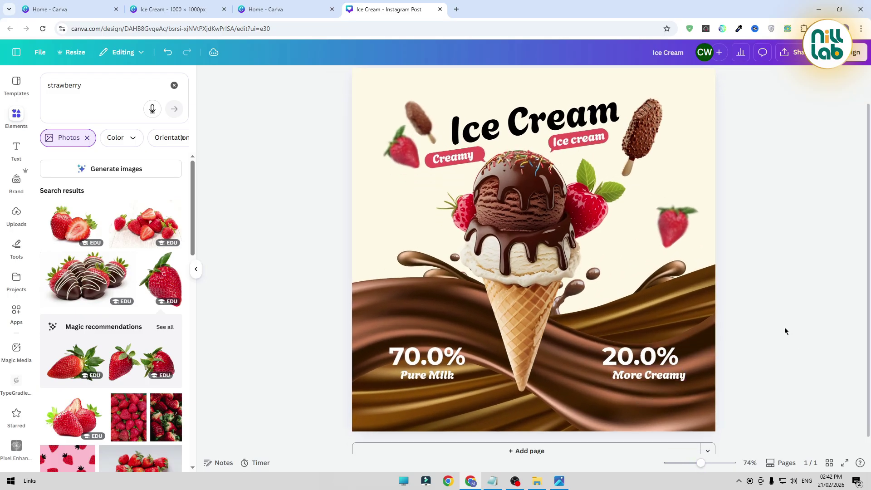
left_click(659, 364)
left_click_drag(659, 363, 658, 362)
left_click(766, 361)
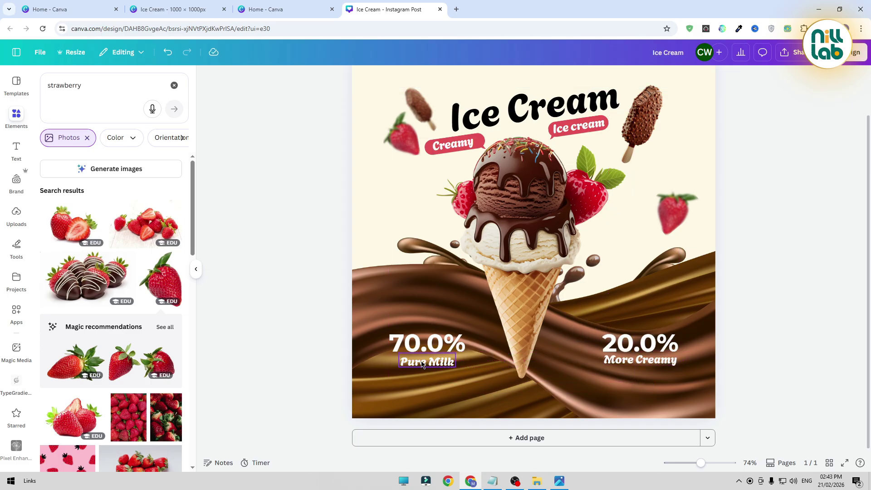
Nudge the "Pure Milk" text up closer to "70.0%", level with "More Creamy".
left_click_drag(424, 364, 423, 358)
left_click_drag(423, 358, 424, 360)
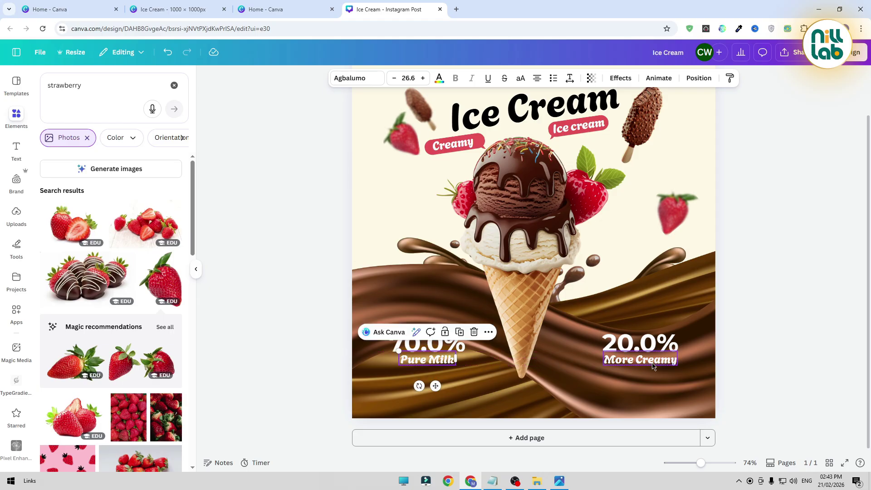
left_click(775, 321)
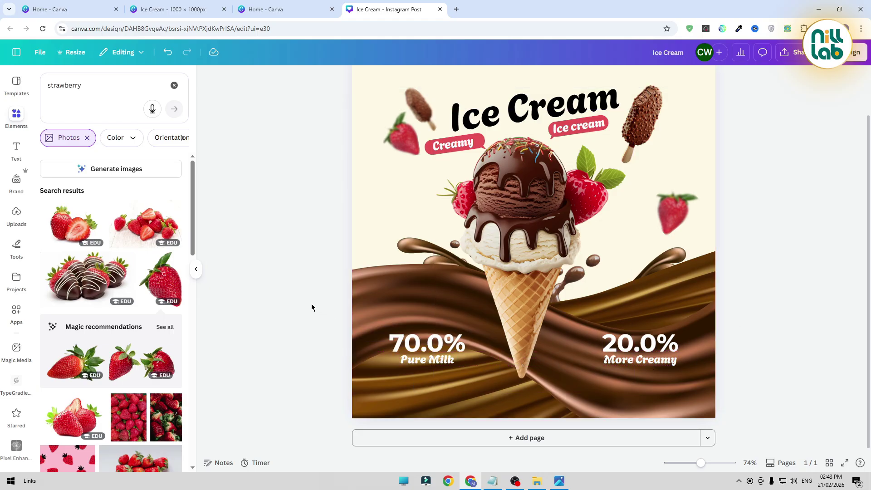
scroll(312, 308, "down", 3)
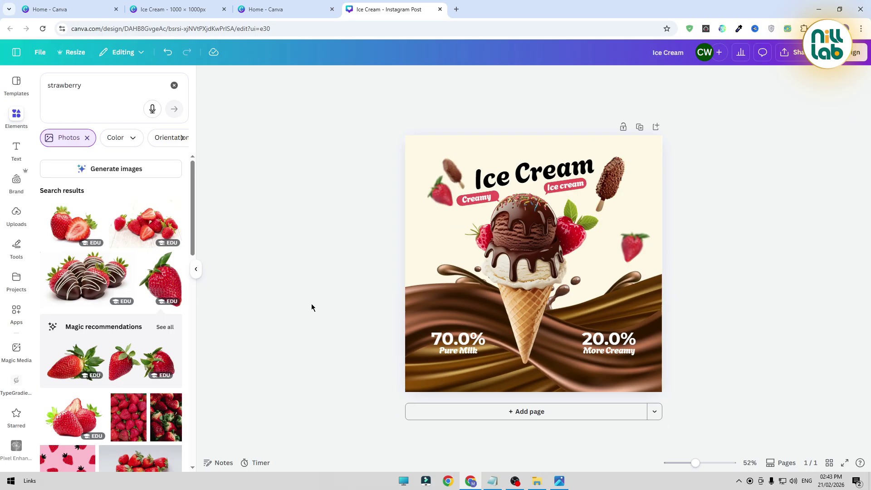
Clear the strawberry photo search, add a rounded square from the basic shapes and move it down over the chocolate wave.
left_click(87, 138)
left_click(174, 86)
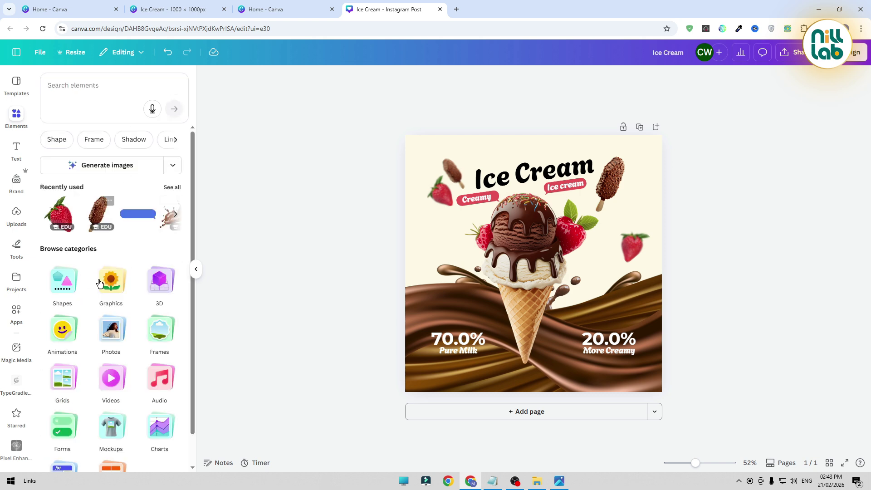
left_click(65, 285)
left_click(82, 311)
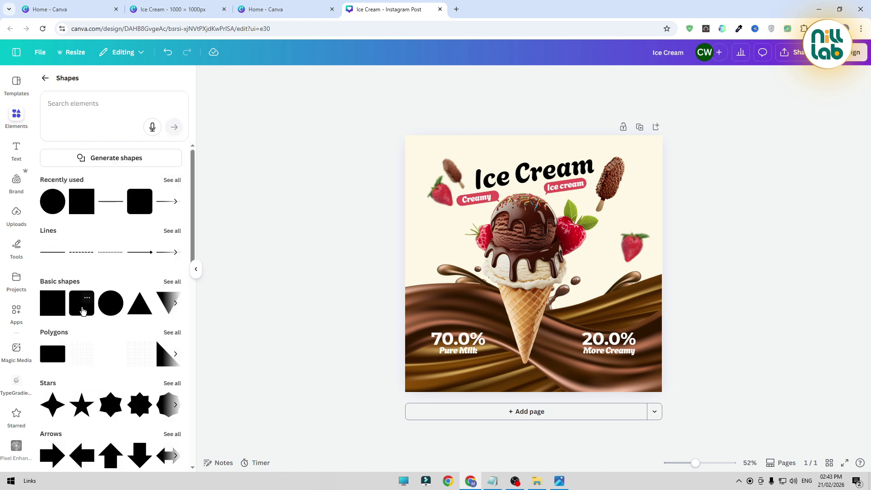
left_click_drag(537, 241, 519, 315)
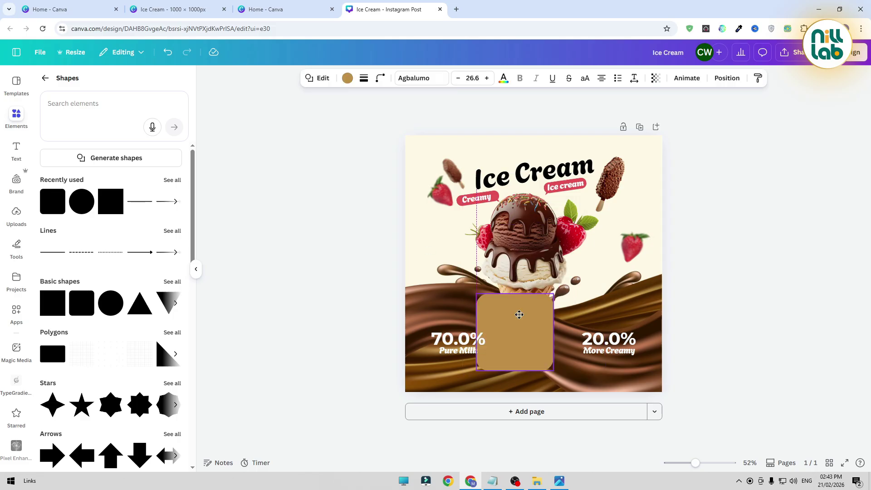
Set the rounded square's corner rounding to 25 and reduce its height to about 68, forming a bar.
left_click(380, 78)
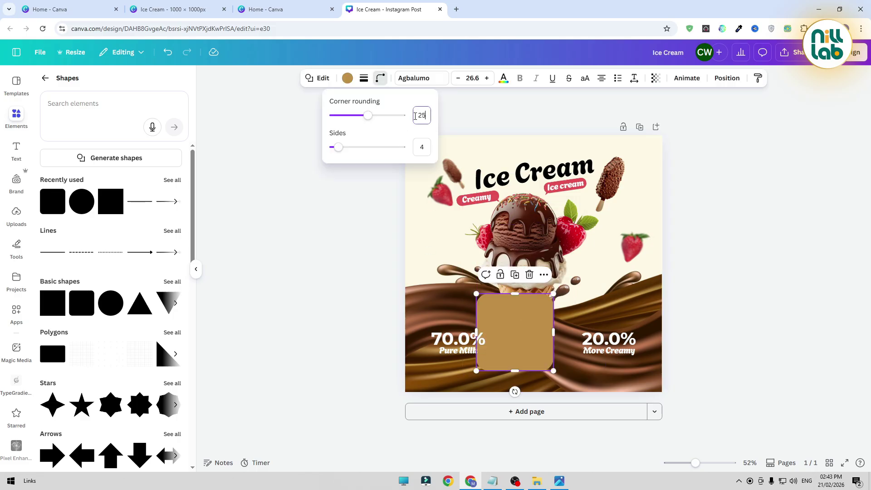
left_click(415, 116)
type("25")
key("Return")
left_click_drag(518, 295, 517, 355)
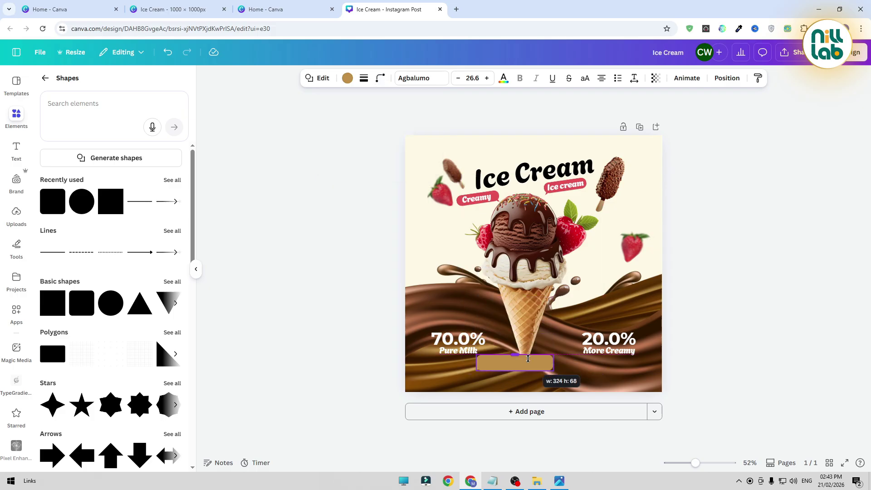
Fill the rounded bar with solid white.
left_click(348, 79)
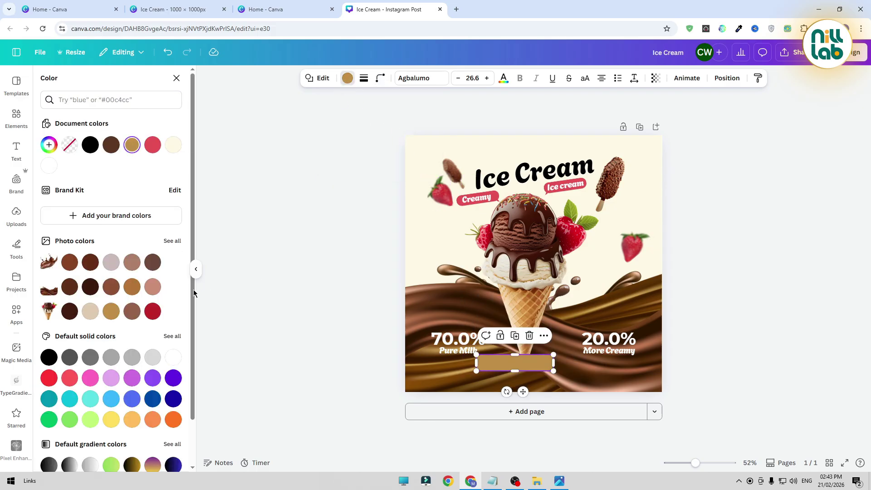
left_click(173, 357)
left_click(250, 275)
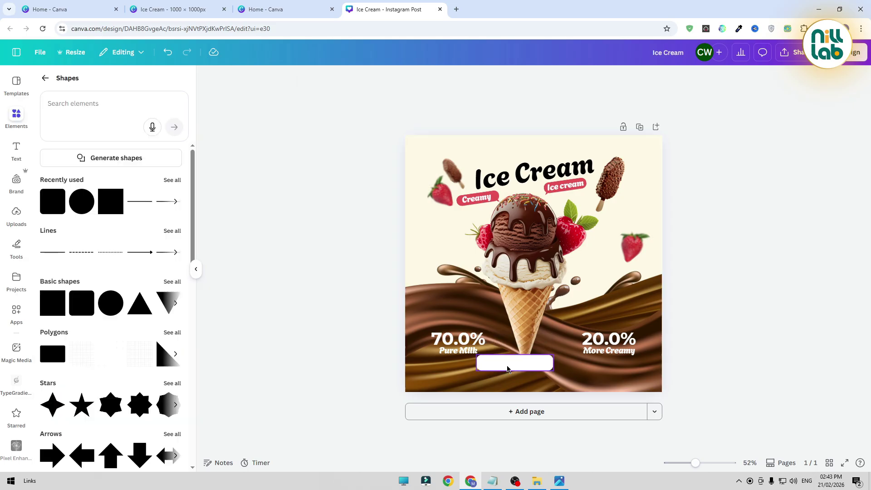
Place the white bar below "Pure Milk" near the poster's lower edge, slightly narrower and starting in line with "70.0%".
left_click_drag(503, 363, 456, 374)
left_click_drag(508, 367, 467, 367)
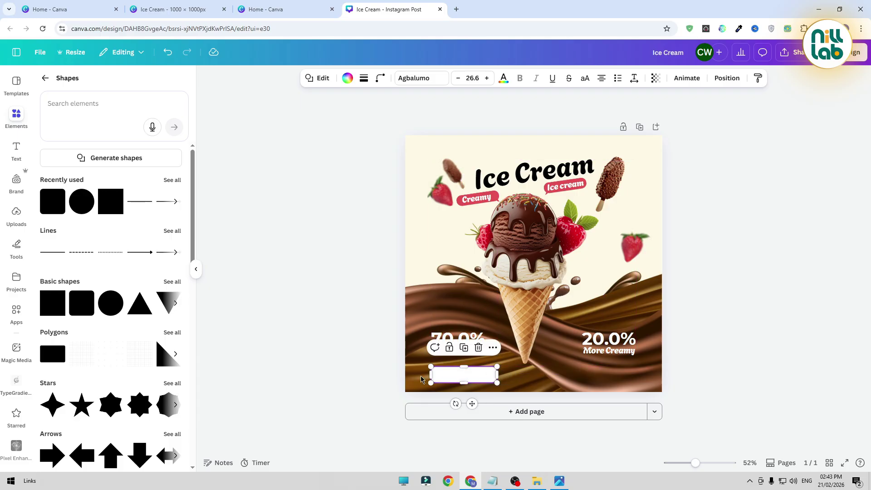
left_click(350, 365)
Duplicate the white bar level with the original, centred below "More Creamy".
left_click(462, 373)
left_click_drag(490, 381, 627, 379)
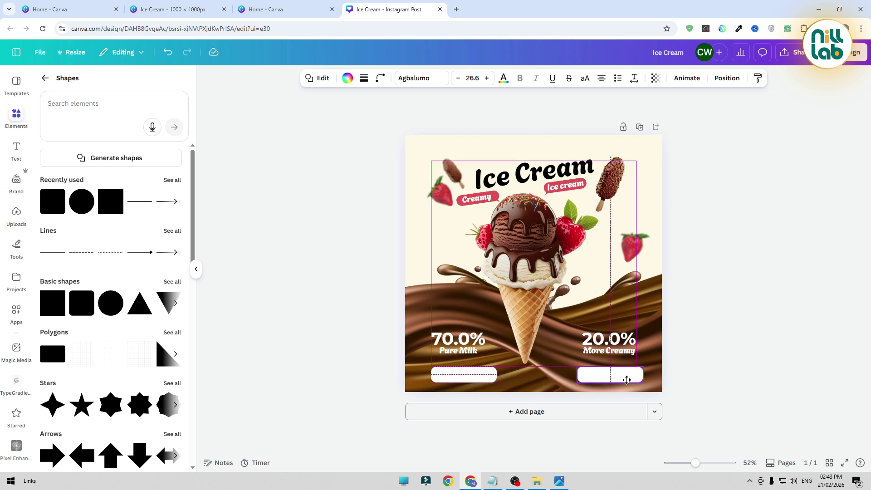
left_click_drag(626, 380, 626, 380)
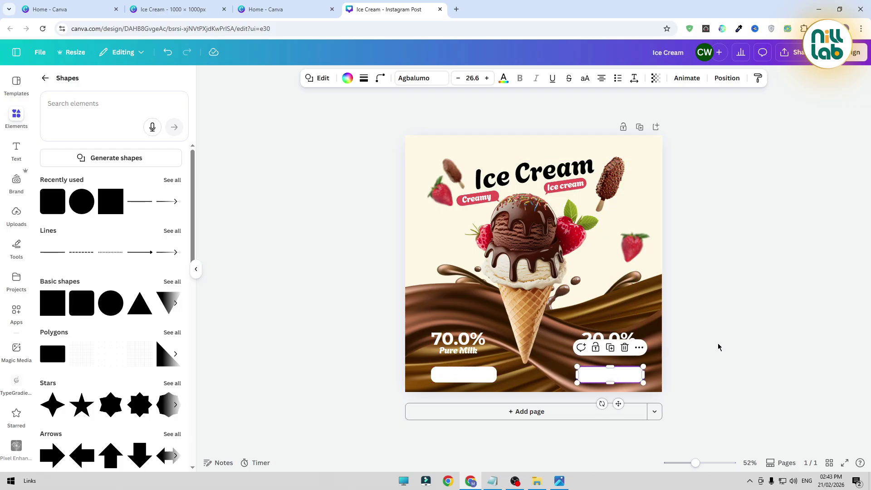
left_click(701, 350)
Shift the "70.0%" and "Pure Milk" pair and the "20.0%" and "More Creamy" pair slightly outward, away from the cone.
left_click(454, 341)
left_click(458, 350, "shift")
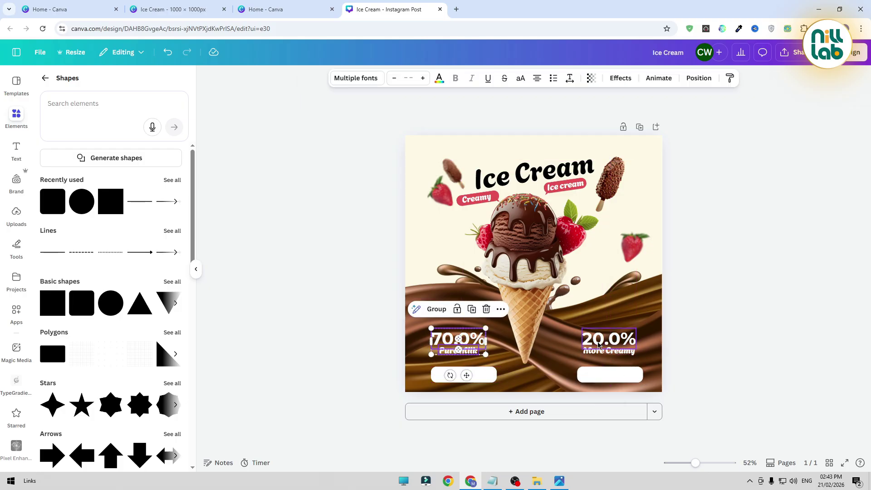
left_click(327, 352)
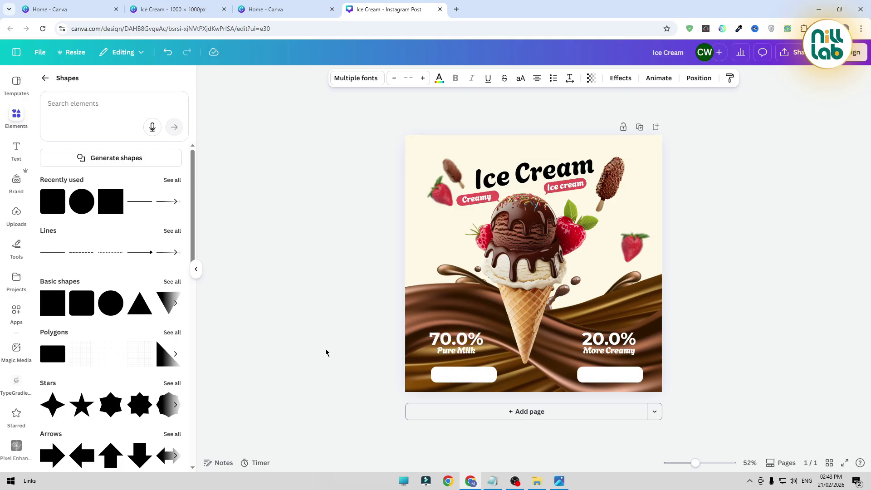
left_click(456, 341)
left_click(625, 353)
left_click(625, 353, "shift")
left_click(674, 351)
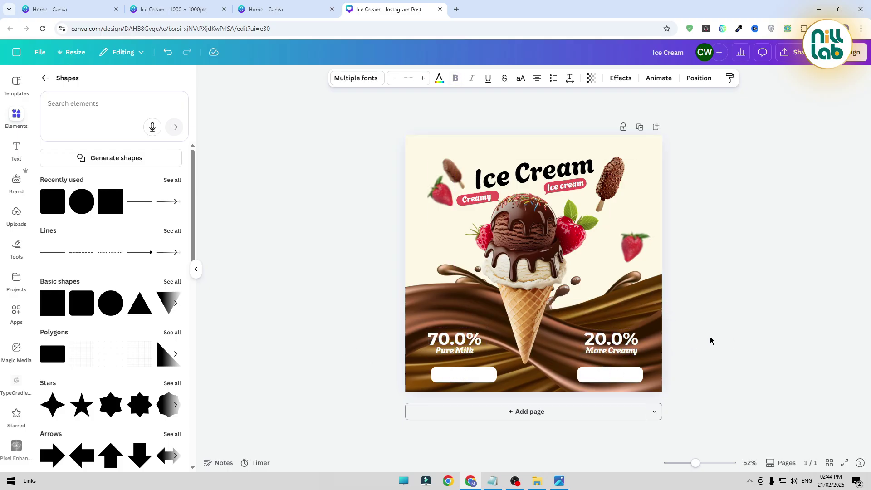
Nudge both percentage texts and their captions together slightly to the right.
left_click_drag(673, 352, 418, 340)
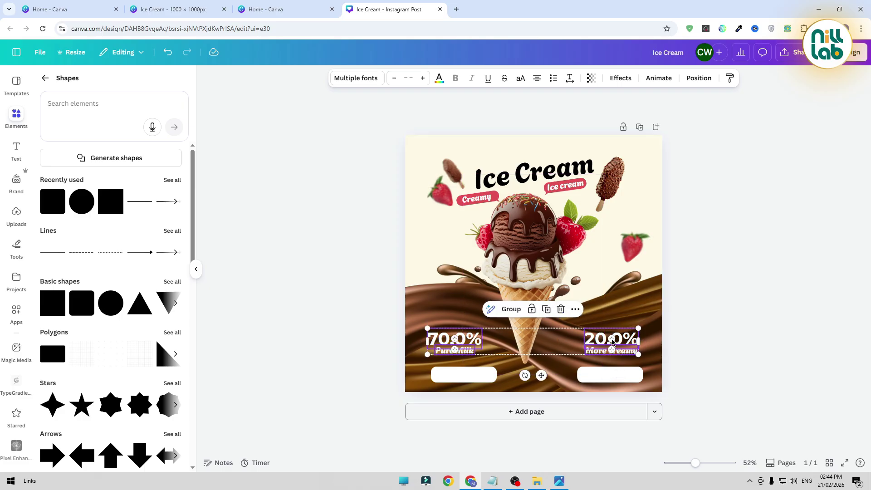
left_click_drag(545, 348, 544, 343)
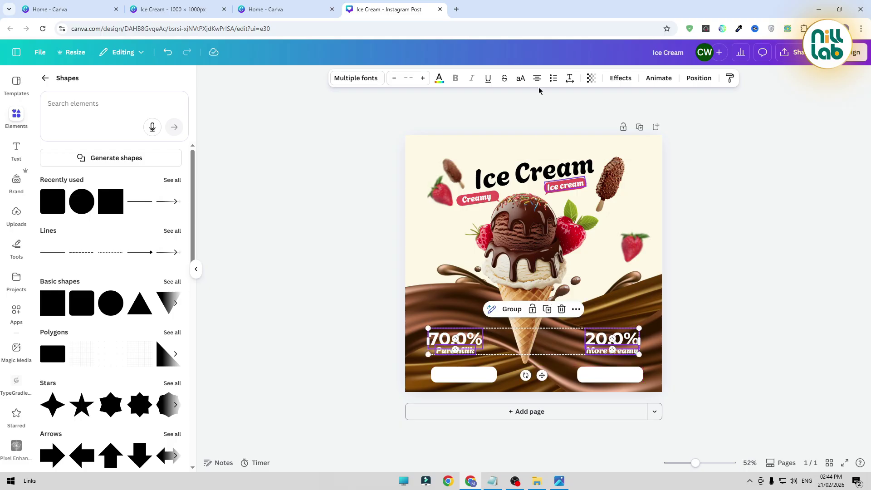
left_click(747, 246)
Align the bar under "Pure Milk" with "70.0%" and narrow it to the text's width, replacing the bar under "More Creamy" with its copy.
left_click(462, 382)
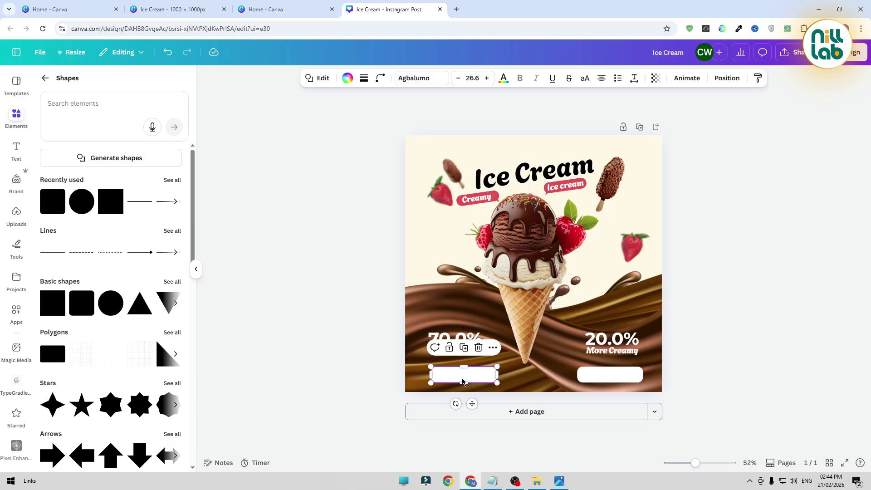
left_click_drag(494, 366, 484, 366)
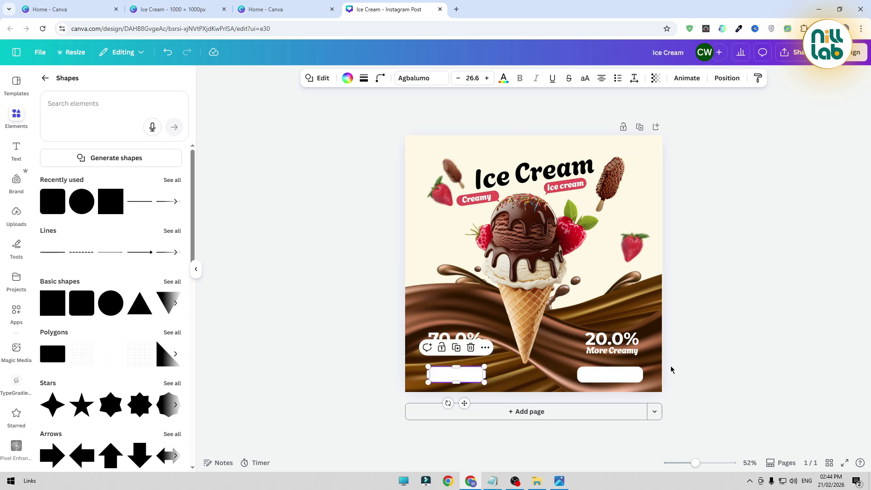
left_click(610, 375)
left_click(467, 375)
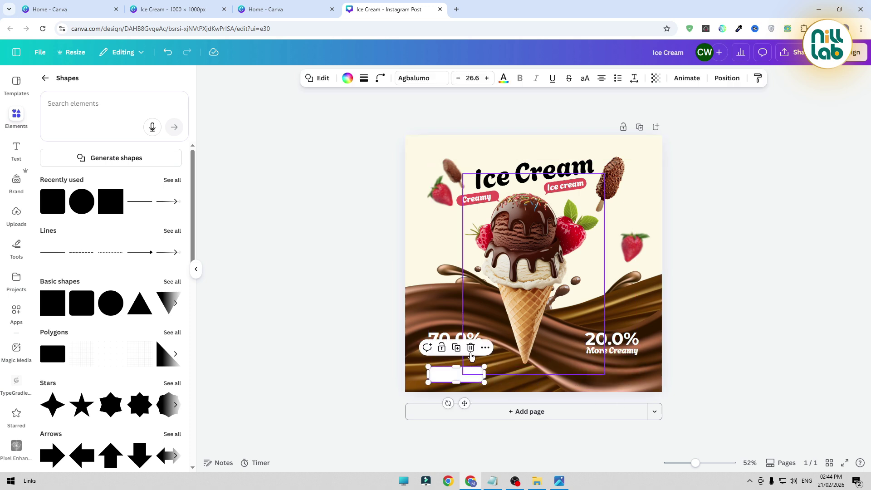
left_click_drag(464, 403, 626, 374)
left_click(680, 370)
Duplicate the bar under "More Creamy" and place the copy midway between the two bars, beneath the cone tip.
left_click(613, 378)
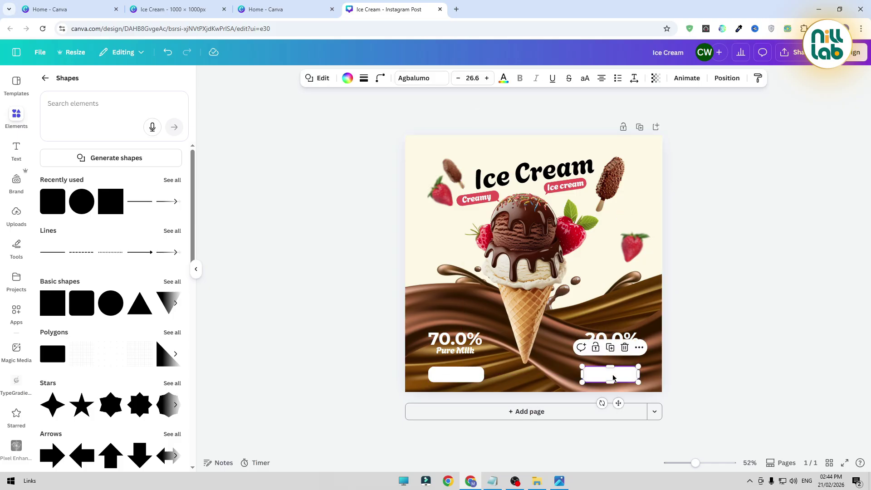
key("ctrl+d")
left_click_drag(613, 378, 535, 371)
left_click(715, 341)
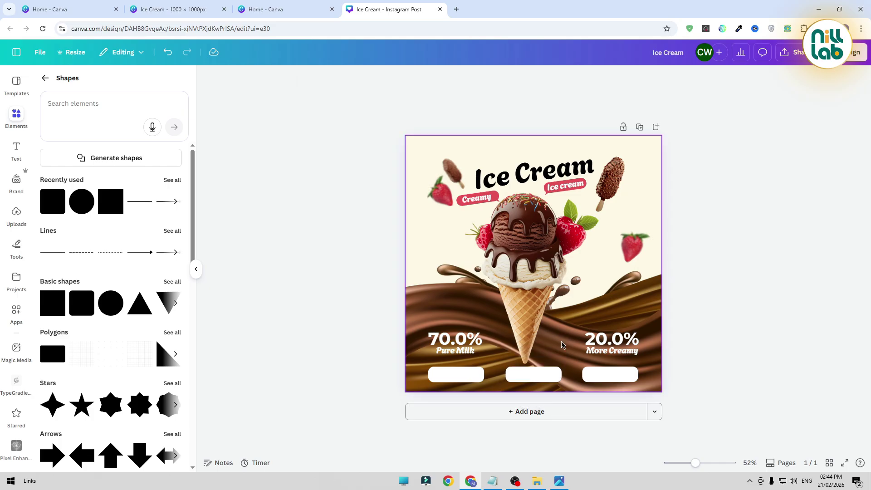
Search the graphics for "call" and add the solid black circular phone icon to the poster.
left_click(45, 78)
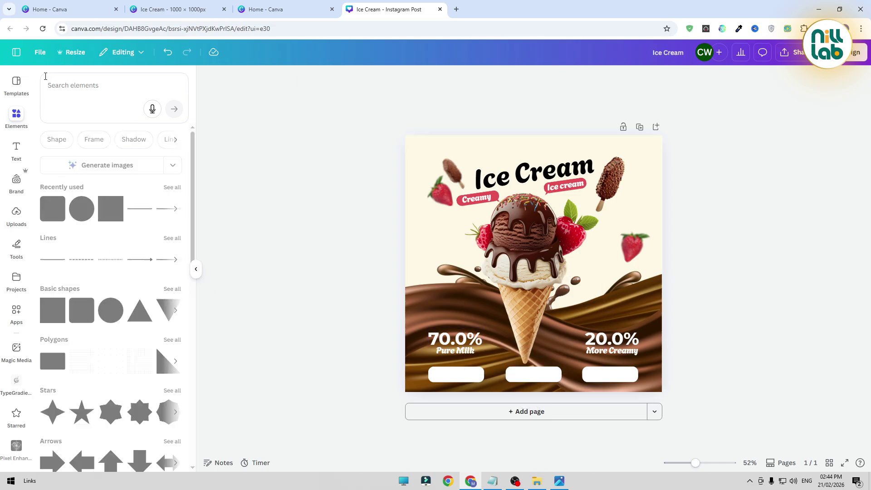
left_click(72, 93)
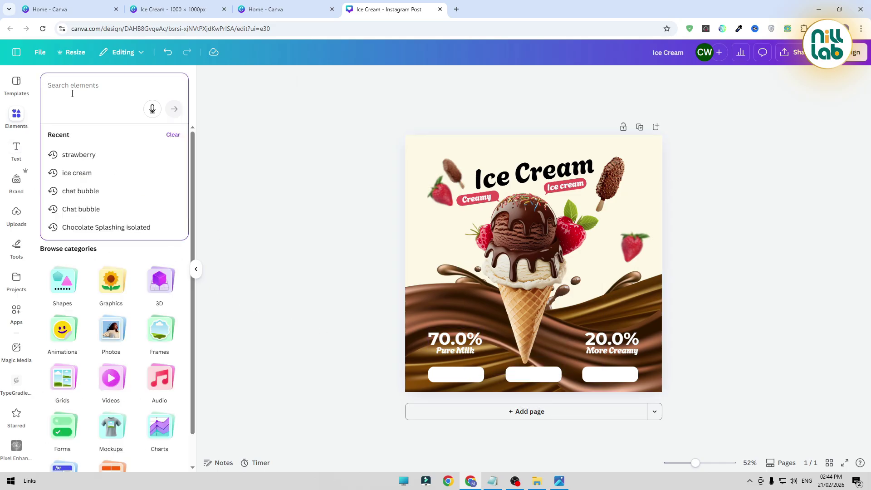
type("call")
key("Return")
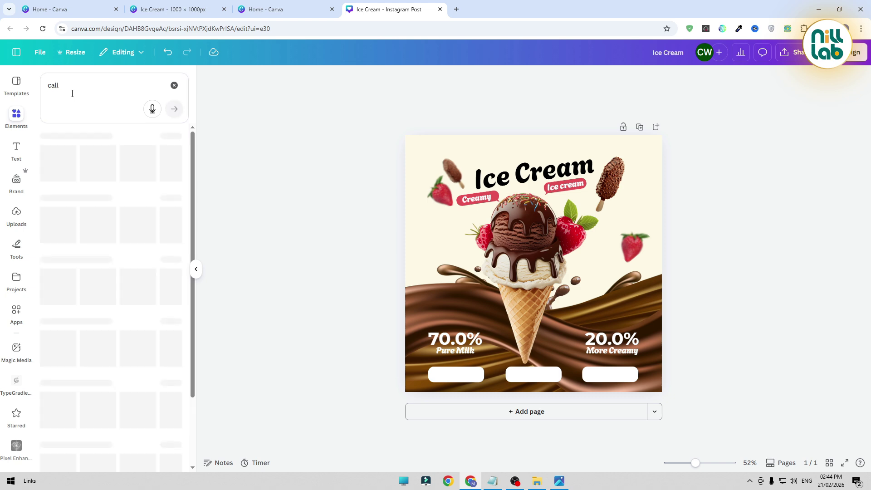
left_click(170, 193)
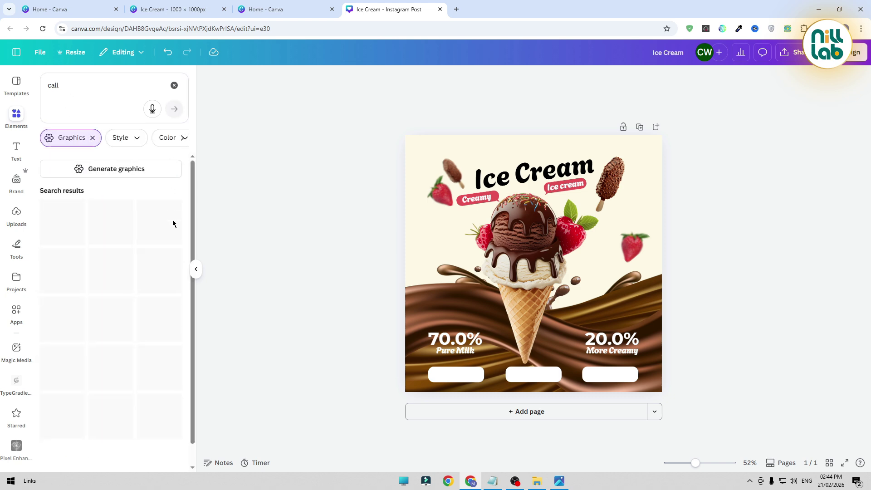
scroll(93, 372, "down", 2)
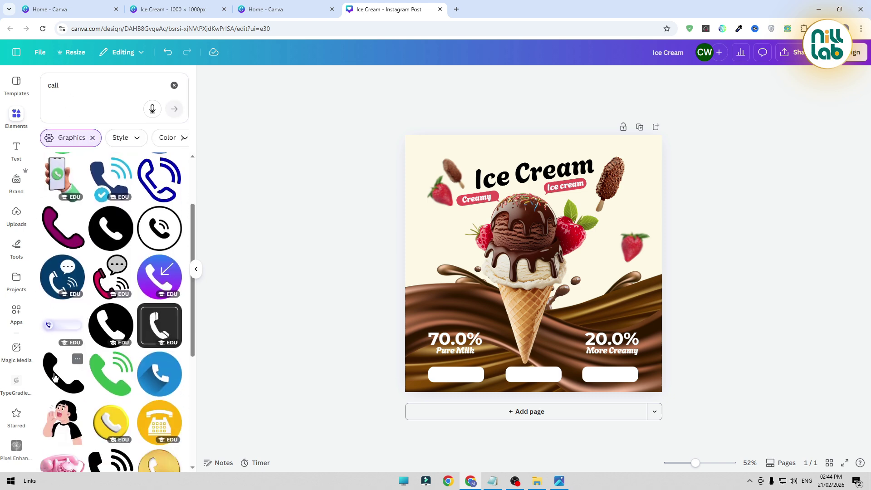
left_click(111, 325)
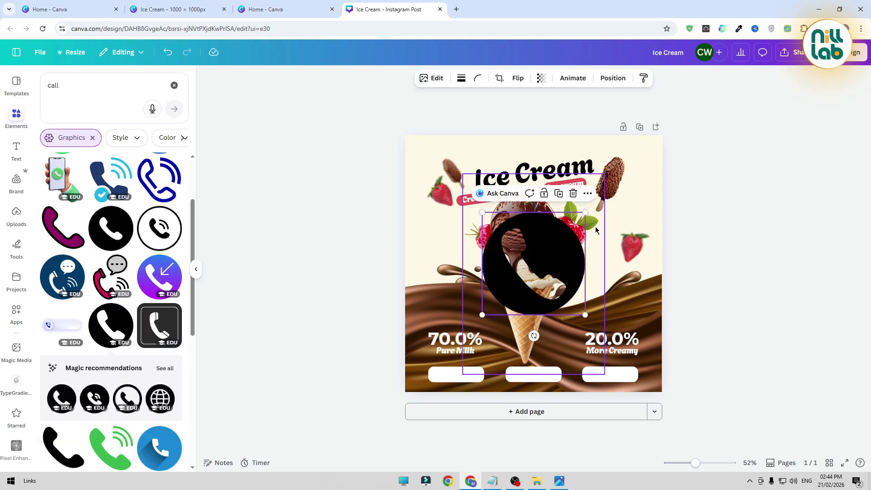
Shrink the phone icon to fit the bar under "Pure Milk" and place it at the bar's left end.
left_click_drag(585, 212, 493, 302)
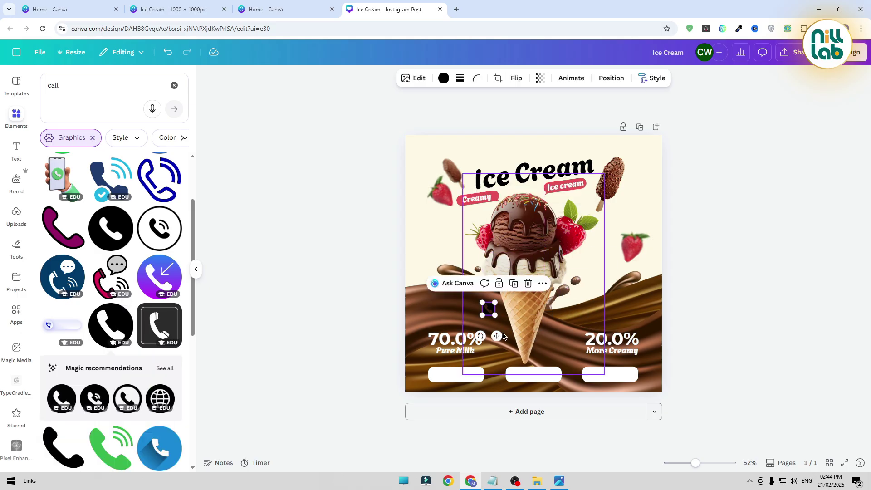
left_click_drag(495, 333, 445, 397)
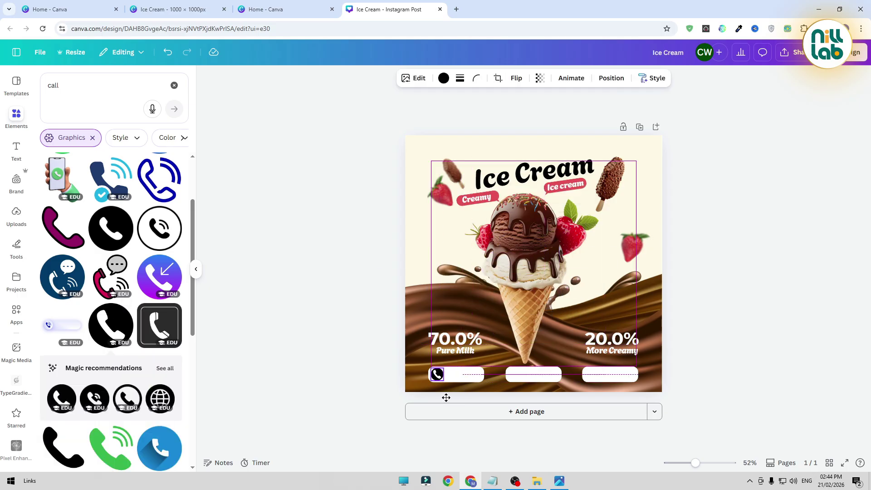
left_click(312, 363)
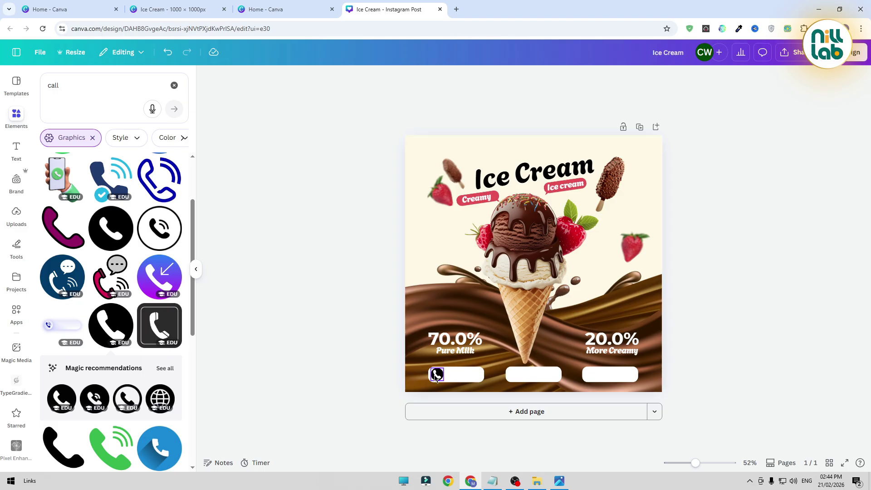
left_click(437, 374)
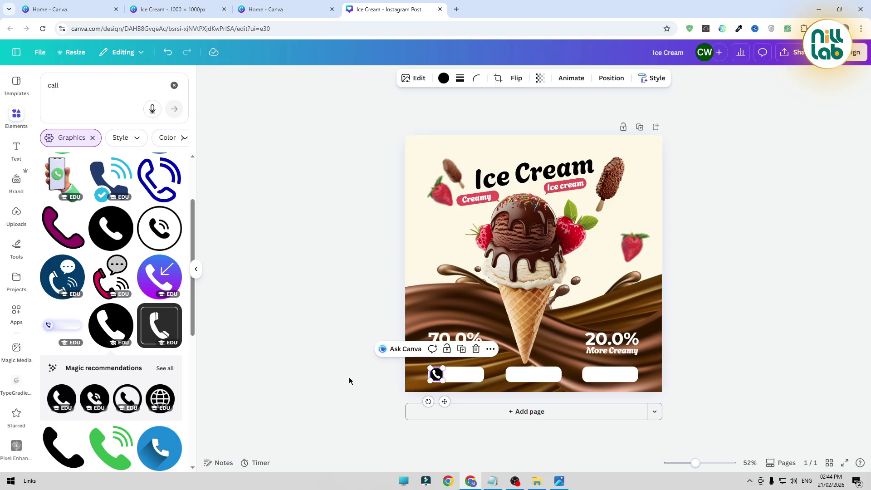
key("Right")
left_click(350, 380)
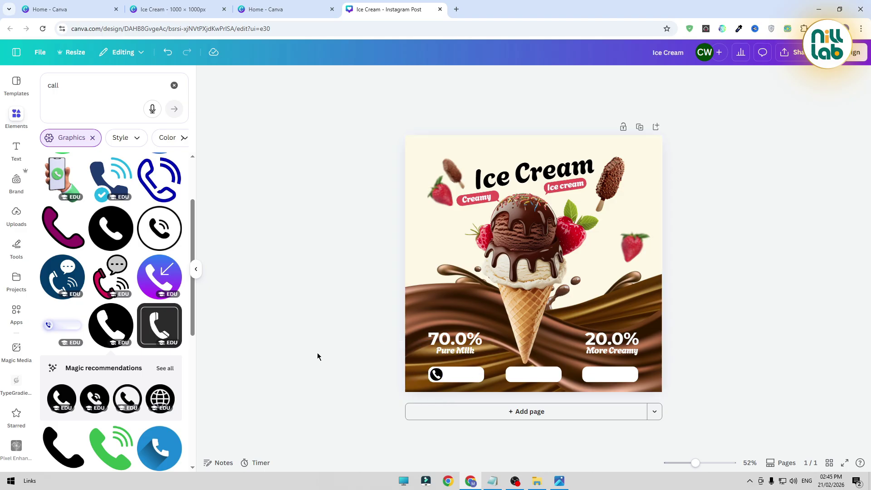
Search the graphics for "website" and add the solid black globe icon without an outer ring.
left_click(91, 101)
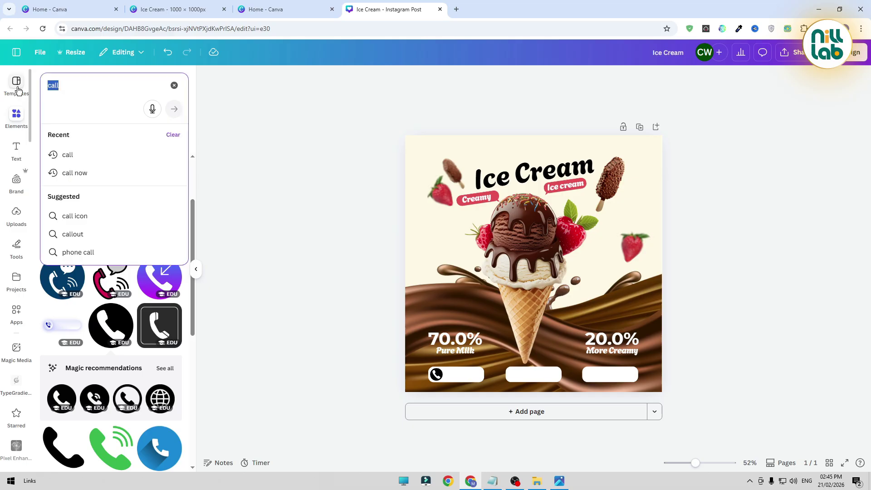
type("website")
key("Return")
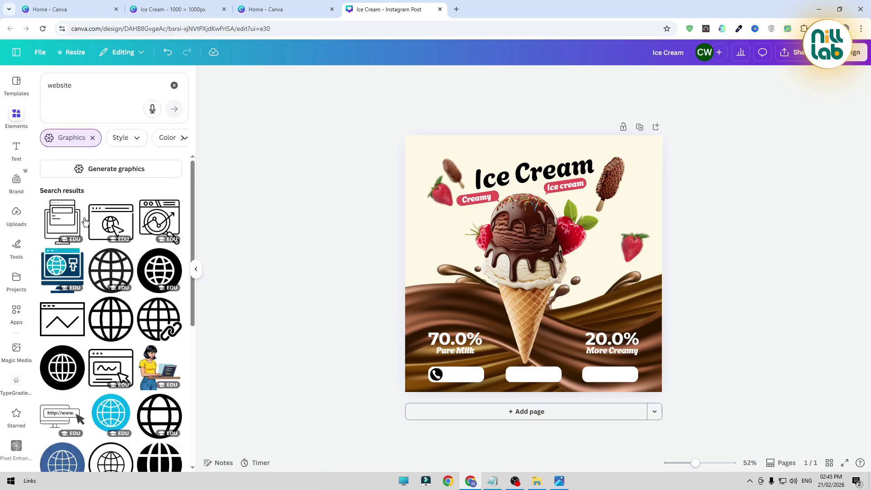
scroll(77, 327, "down", 2)
left_click(159, 394)
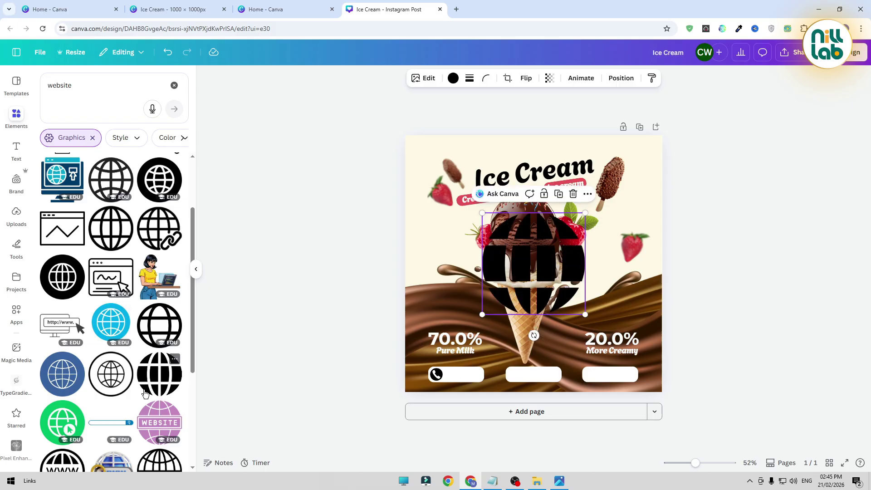
Shrink the globe icon and place it at the left end of the bar under "More Creamy".
left_click_drag(585, 213, 501, 296)
left_click_drag(500, 334, 599, 398)
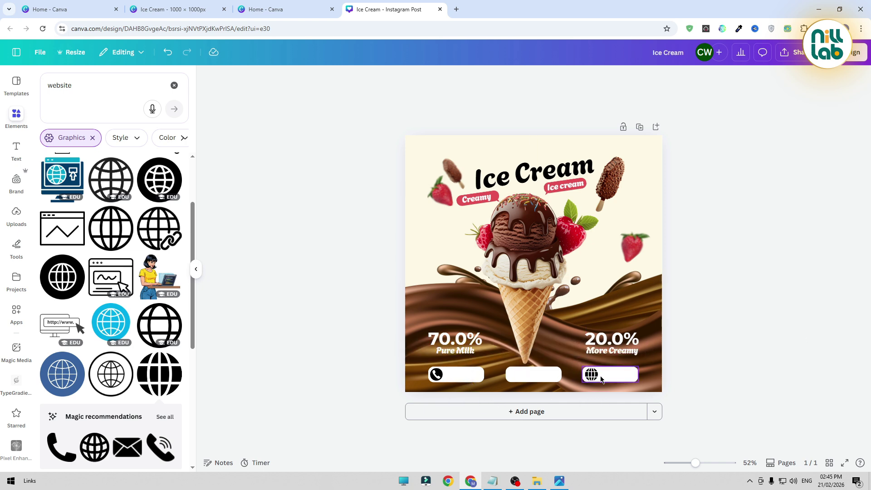
left_click(762, 333)
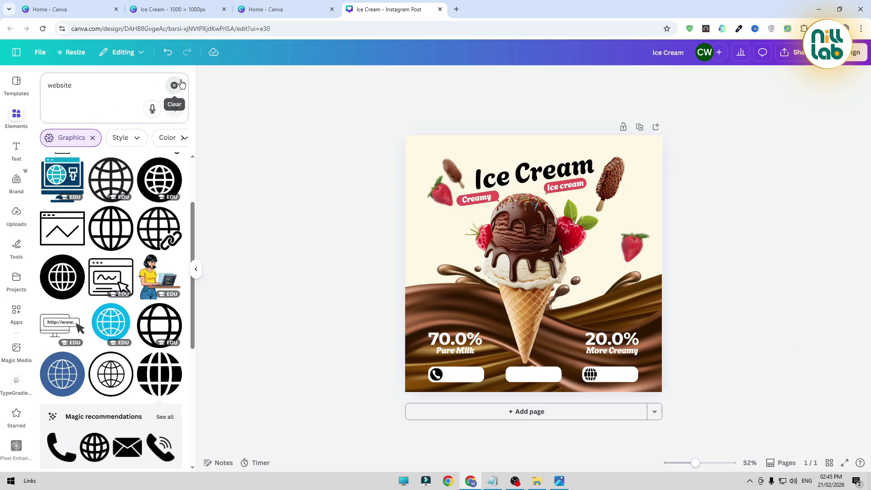
left_click(175, 85)
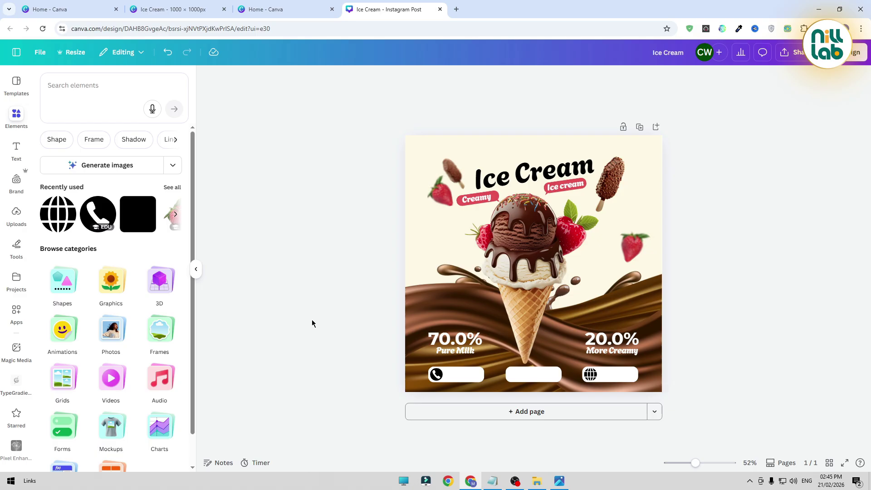
Duplicate the "70.0%" text onto the bar beneath it and style the copy in black Montserrat Medium.
left_click(462, 336)
left_click(487, 309)
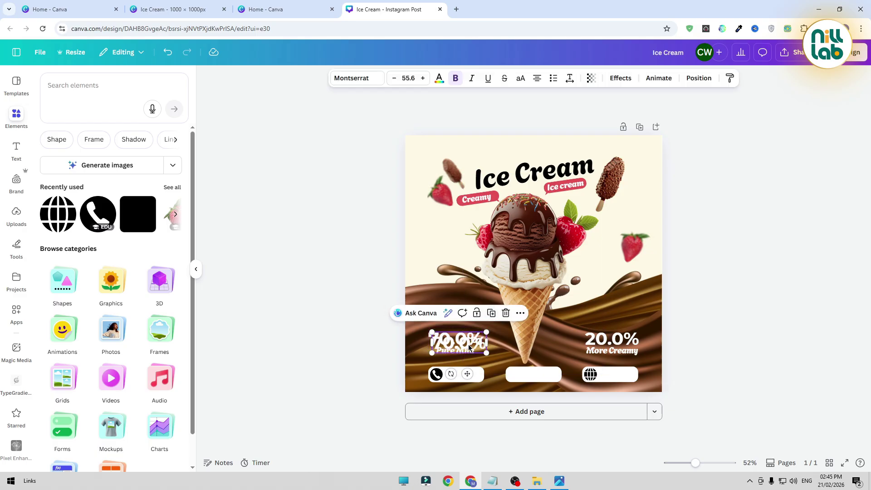
left_click(439, 78)
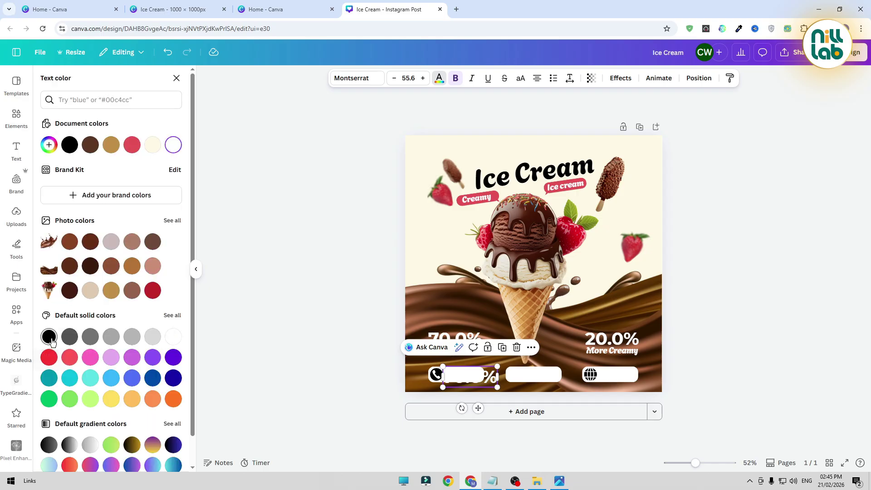
left_click(50, 338)
left_click(357, 78)
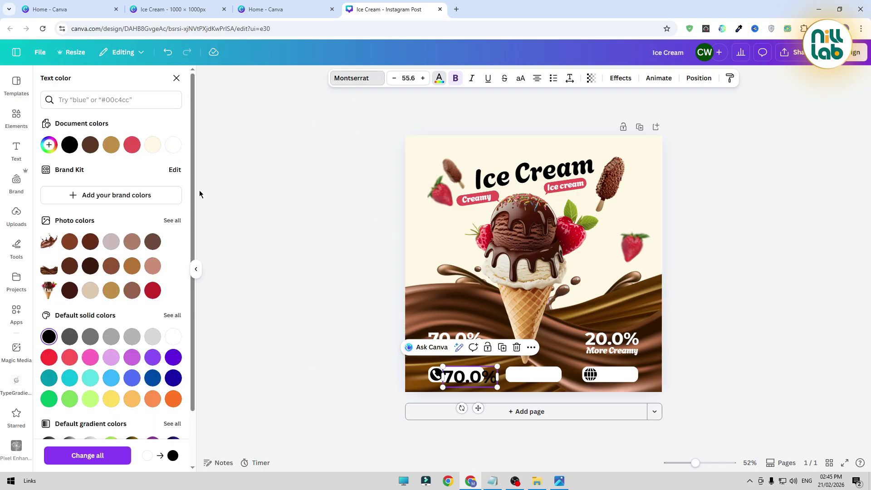
left_click(46, 166)
left_click(96, 275)
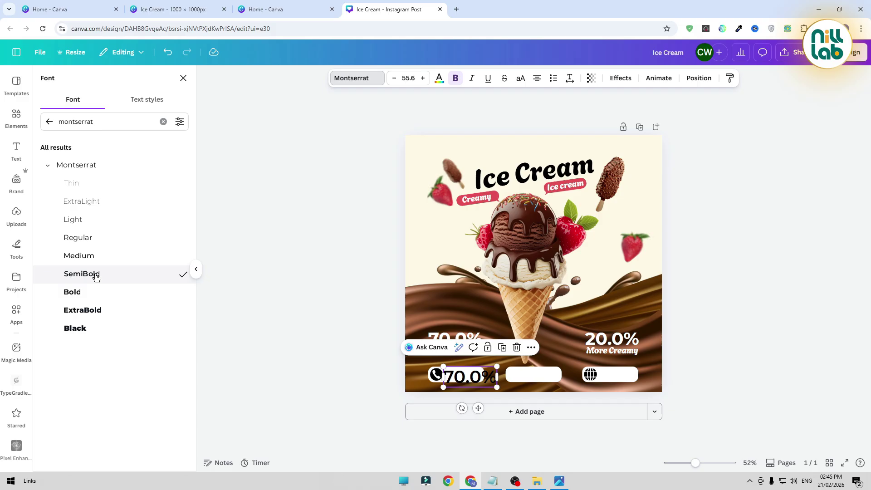
left_click(93, 258)
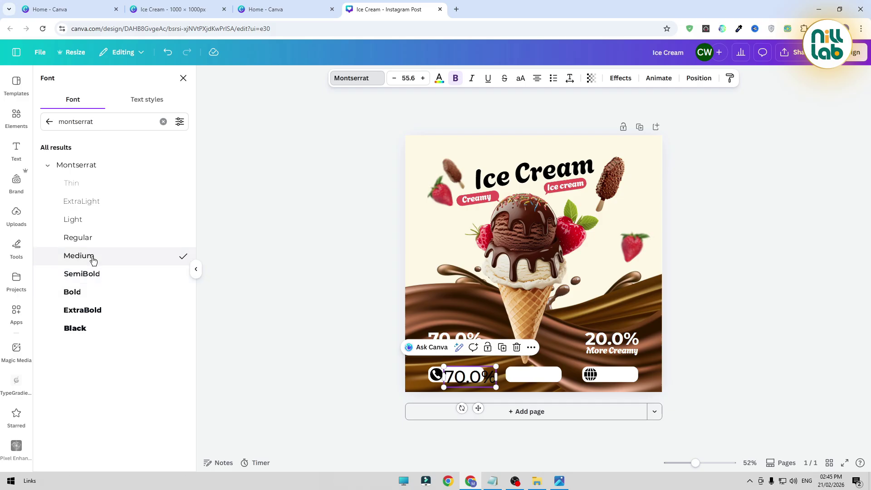
Replace the copied text with the phone number, shrink it to size 20.5 and fit it beside the phone icon.
double_click(476, 381)
type("0123")
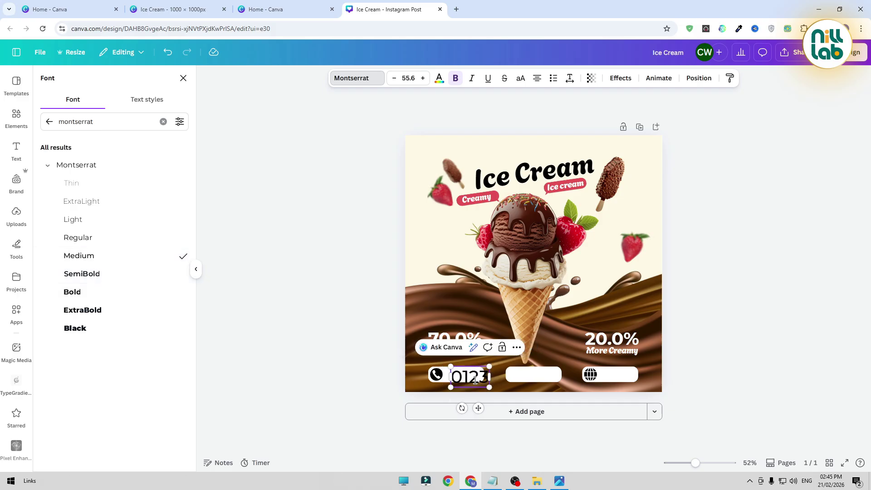
type("456789")
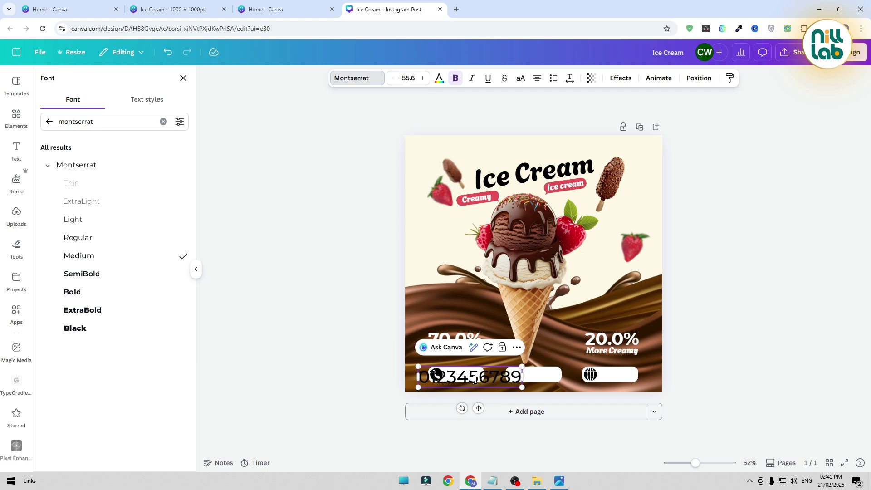
key("Escape")
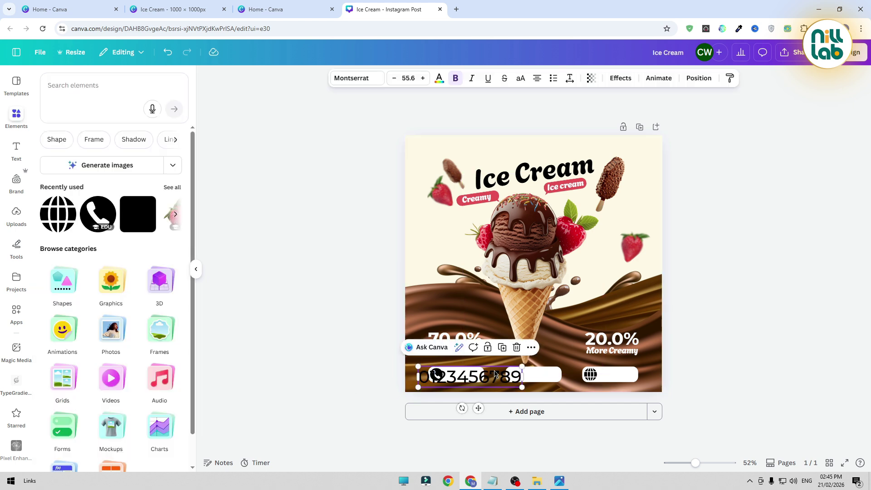
left_click_drag(521, 387, 466, 402)
left_click(287, 354)
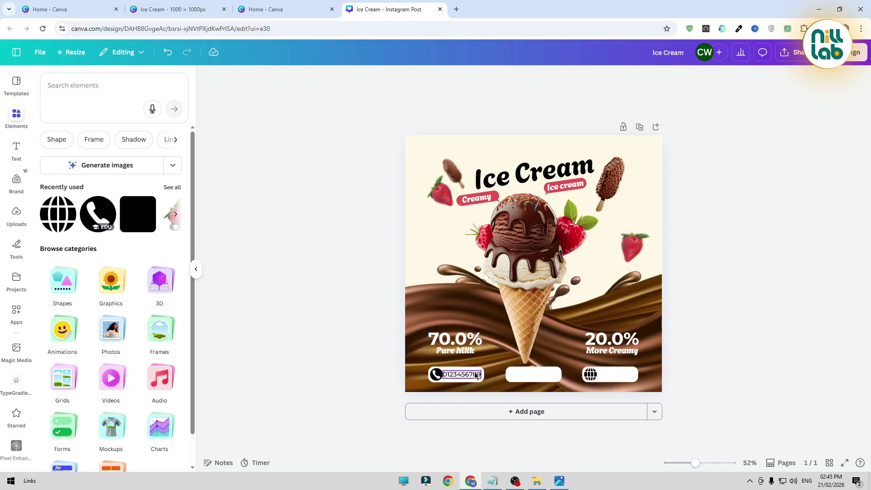
left_click(469, 375)
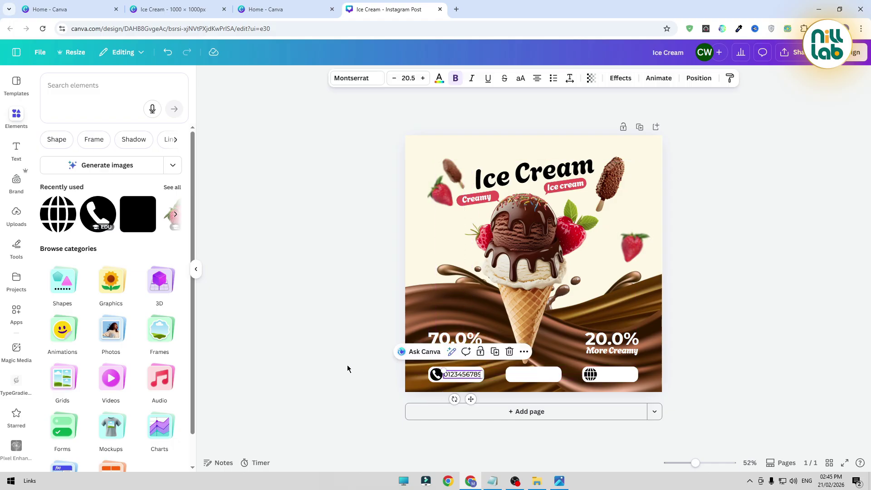
left_click(348, 369)
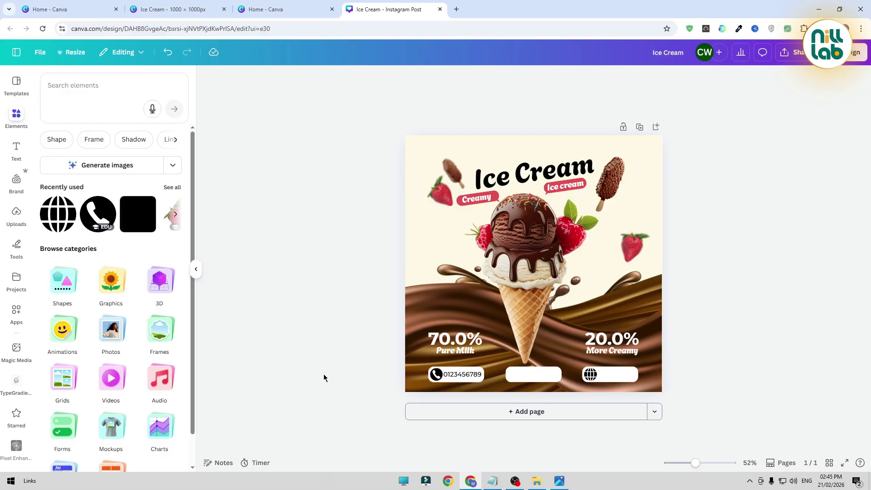
Duplicate the phone number text, change the copy to "website.com" and place it beside the globe icon.
left_click(456, 376)
left_click_drag(472, 375, 476, 379)
double_click(475, 378)
type("website.com")
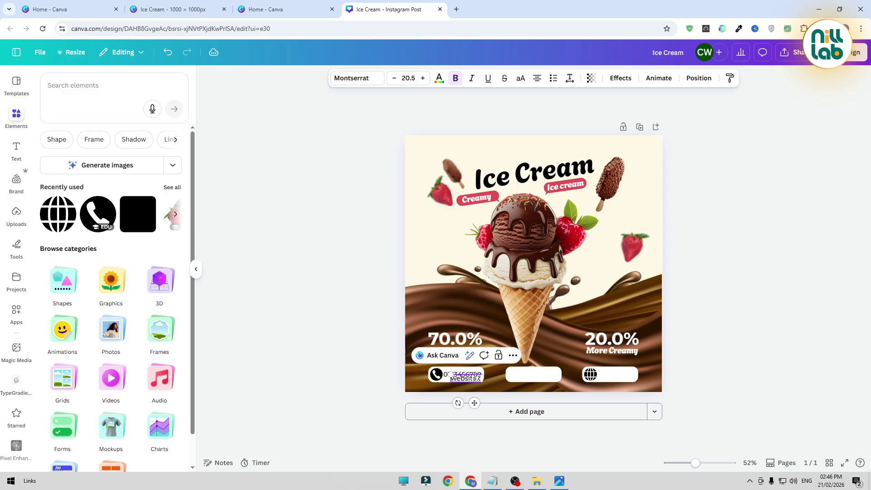
left_click(266, 315)
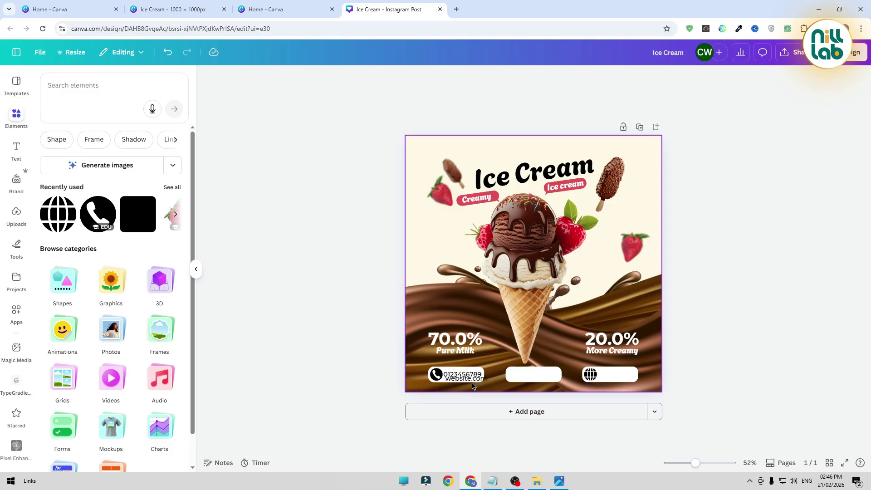
left_click_drag(474, 379, 622, 376)
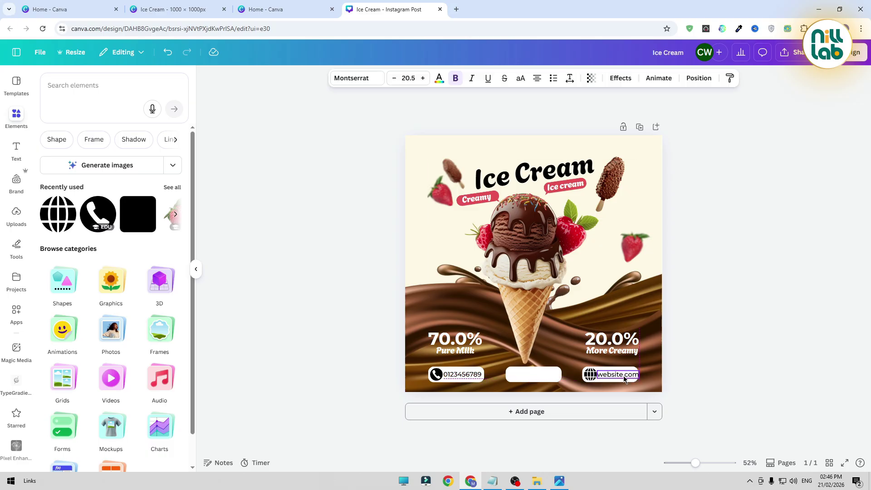
Widen the bar under "More Creamy" to fit "website.com" and remove the empty bar beneath the cone tip.
left_click_drag(695, 463, 708, 462)
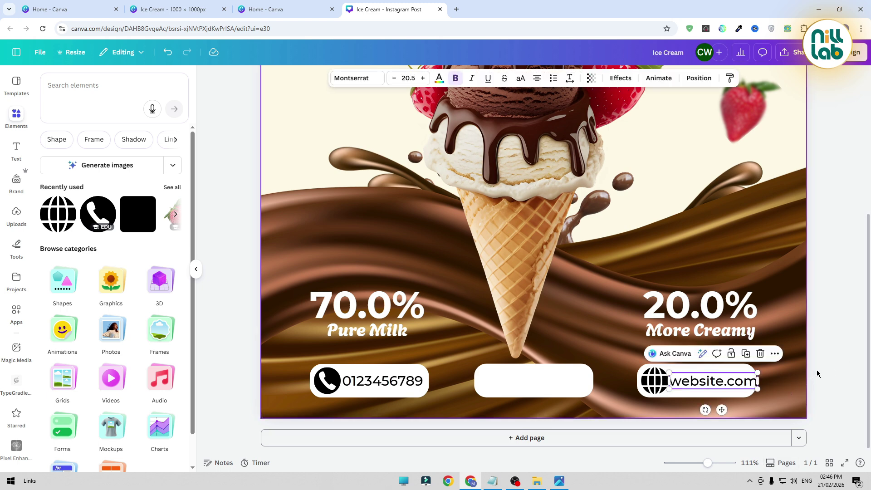
left_click(843, 356)
left_click(745, 372)
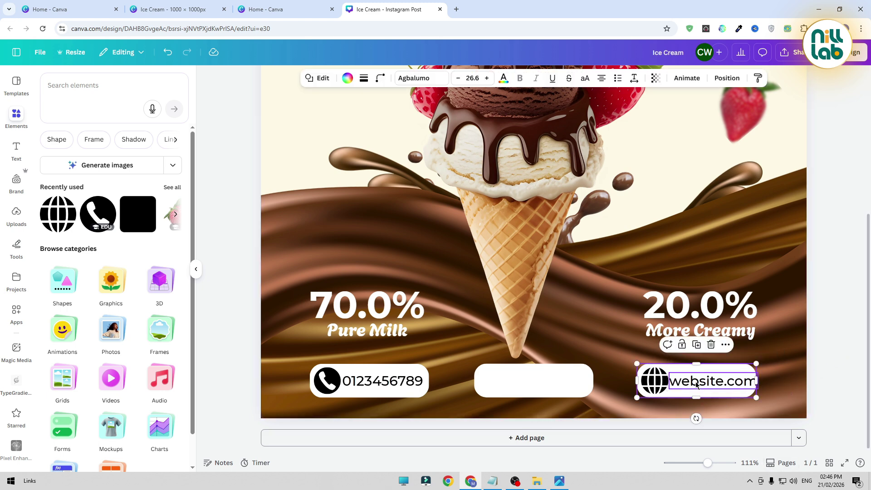
left_click(851, 359)
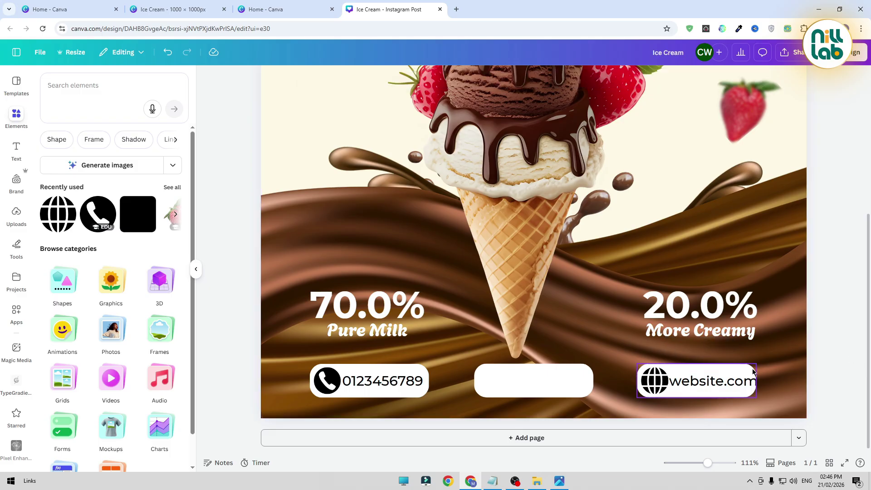
left_click(751, 373)
left_click_drag(761, 380, 727, 389)
left_click(729, 381)
left_click(546, 380)
left_click_drag(547, 380, 717, 372)
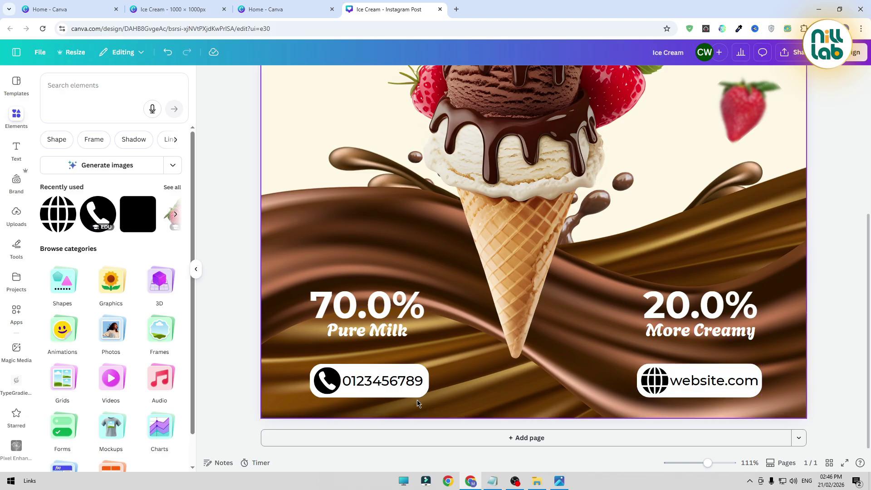
Remove the white bar behind the phone number and align the website bar, globe icon and text under "More Creamy".
key("ctrl+z")
key("ctrl+z")
left_click(729, 372)
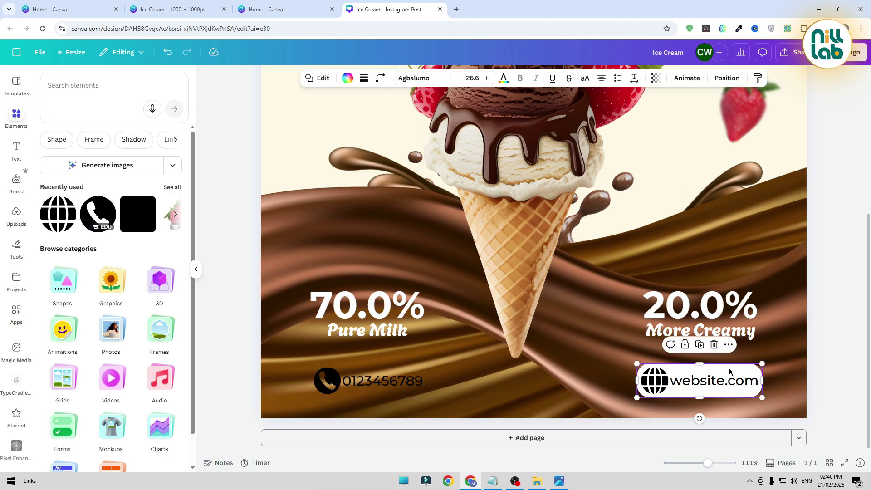
left_click(822, 356)
left_click(752, 384)
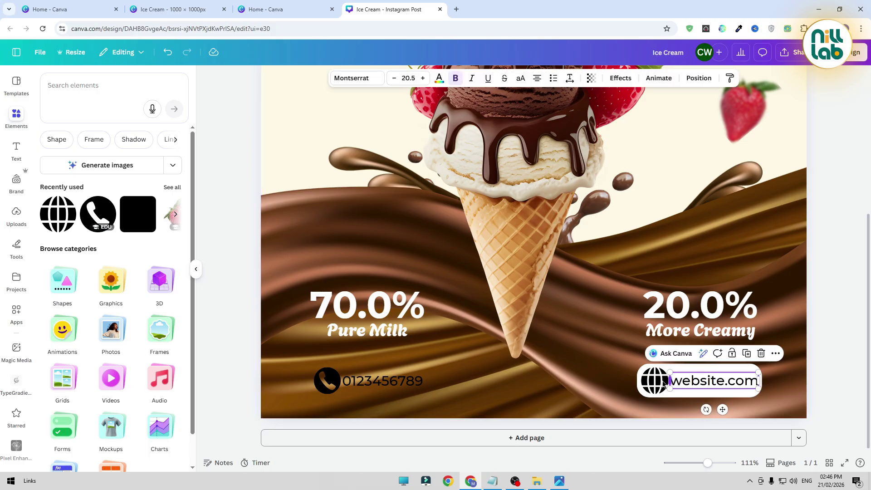
left_click(655, 380, "shift")
left_click(712, 368, "shift")
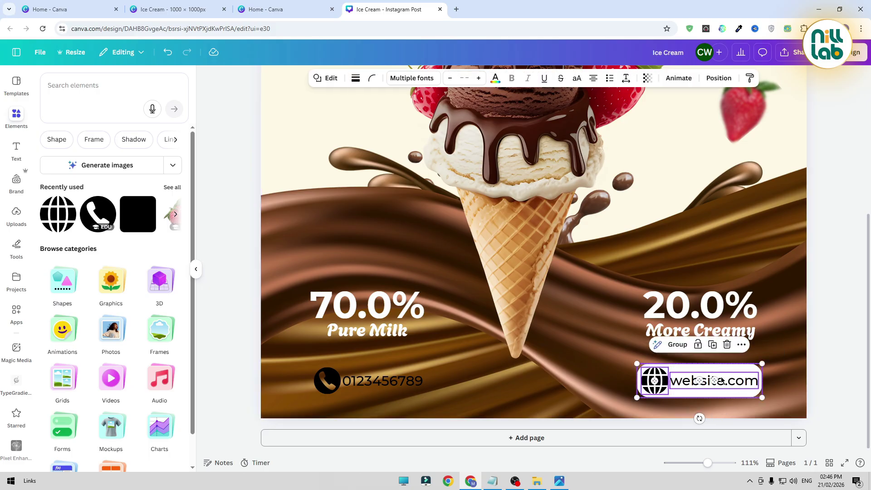
left_click_drag(736, 381, 730, 378)
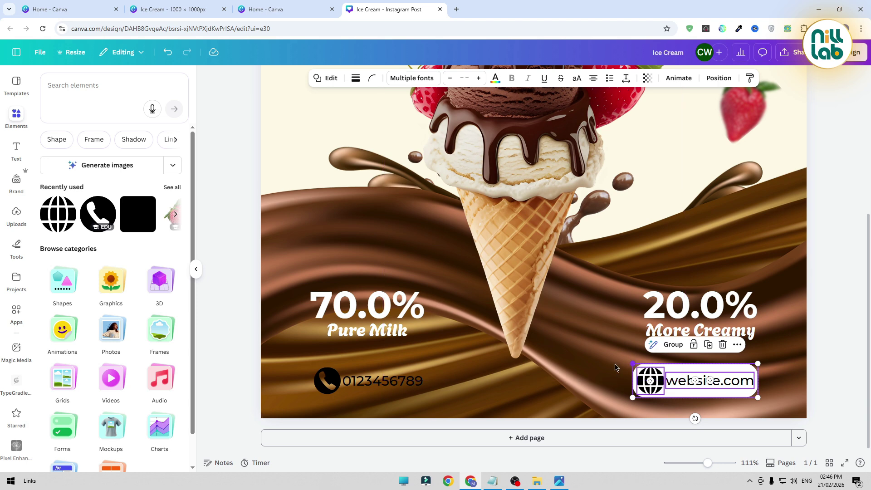
left_click(616, 366)
Duplicate the white website bar and place the copy under "Pure Milk" at the phone number.
left_click(715, 396)
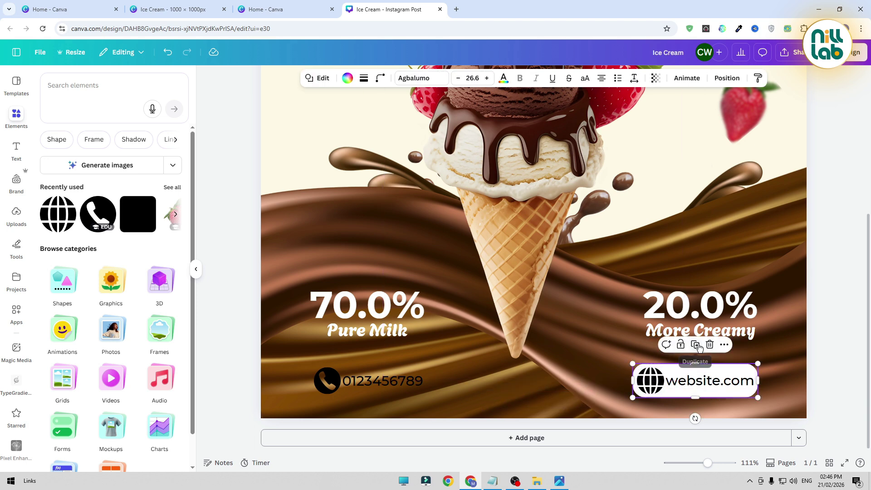
left_click(695, 345)
left_click_drag(670, 387, 388, 379)
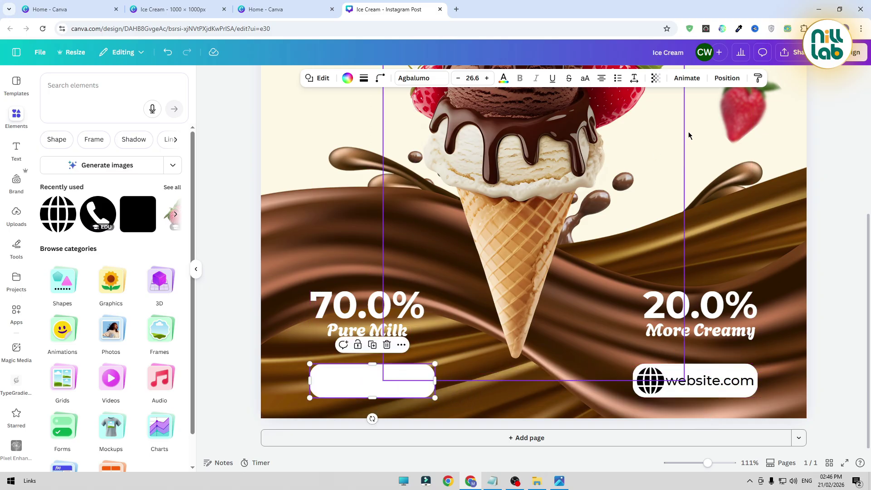
Reorder the layers so the copied bar sits behind the phone number and the phone icon sits above the bar.
left_click(725, 79)
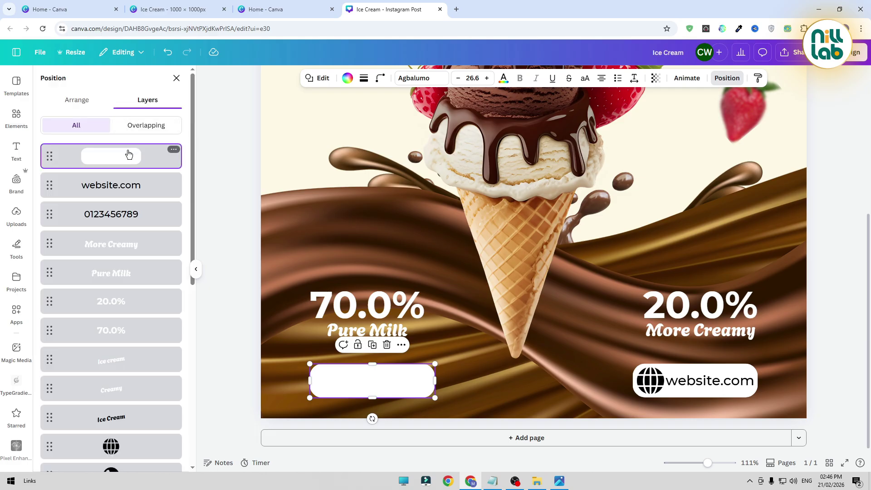
left_click_drag(129, 155, 123, 218)
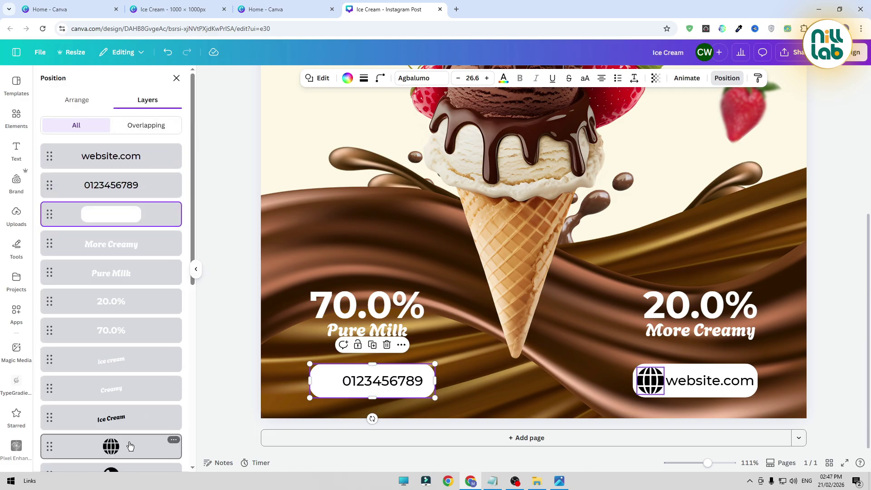
scroll(128, 450, "down", 1)
left_click_drag(116, 437, 137, 195)
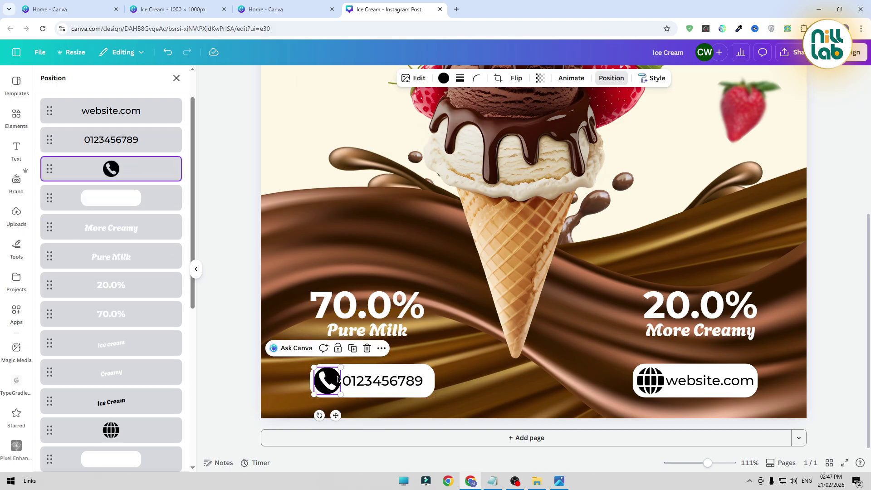
left_click(230, 280)
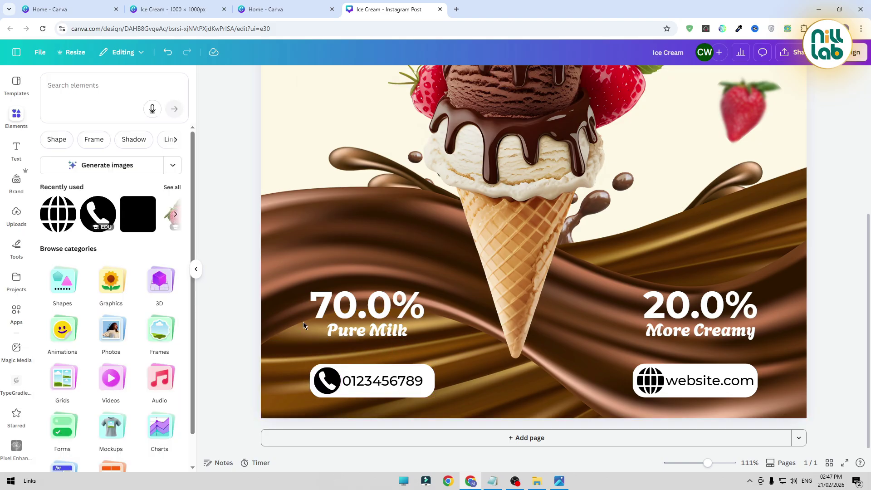
Duplicate the phone bar and center the copy between the two contact bars beneath the cone tip.
left_click(405, 373)
left_click(373, 346)
left_click_drag(531, 397, 560, 390)
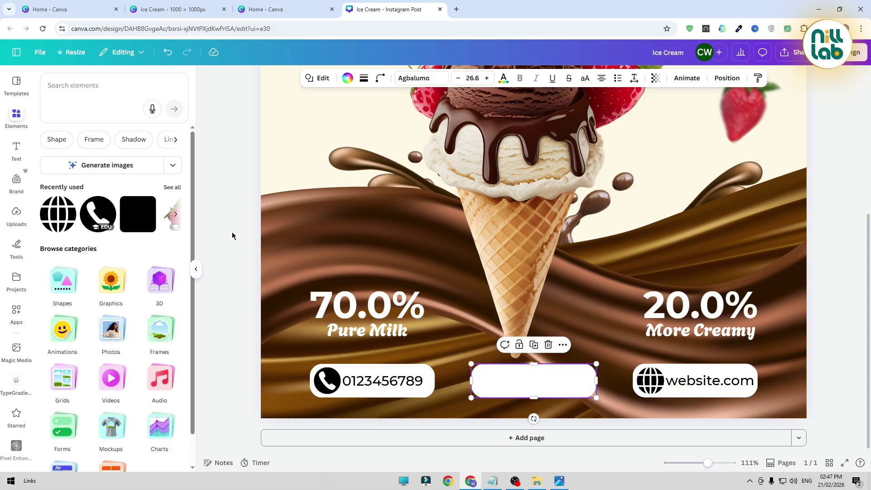
left_click(232, 236)
Copy the phone number text onto the middle bar and change the copy to "ORDER NOW".
left_click(400, 381)
left_click_drag(399, 381, 550, 385)
double_click(550, 376)
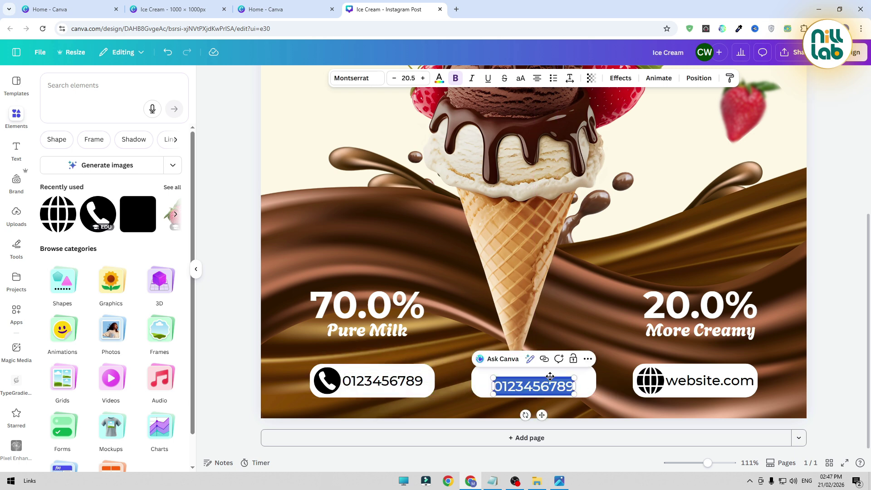
type("ORDER NOW")
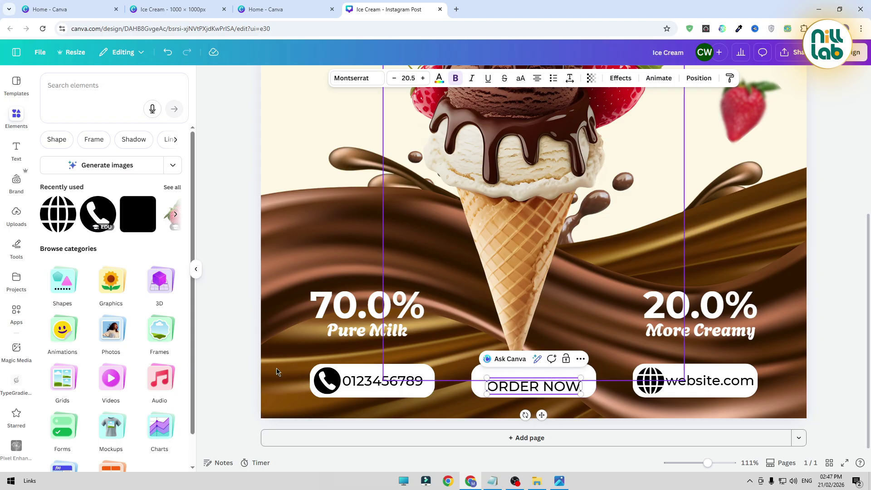
left_click(241, 300)
Set the "ORDER NOW" text to Montserrat Bold and center it inside the middle bar.
left_click(539, 383)
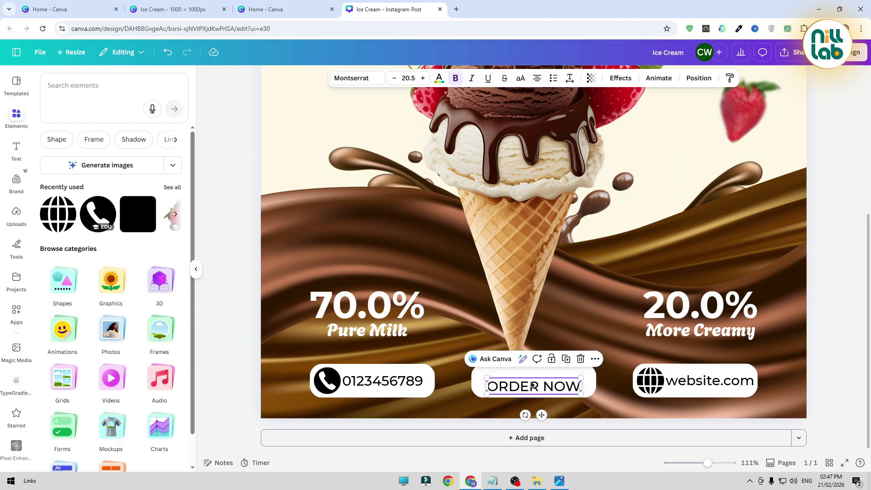
left_click(361, 78)
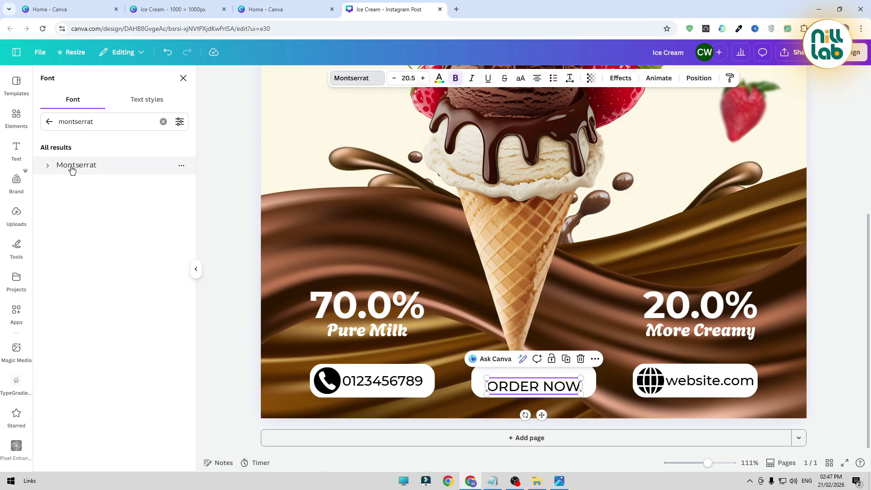
left_click(48, 165)
left_click(92, 290)
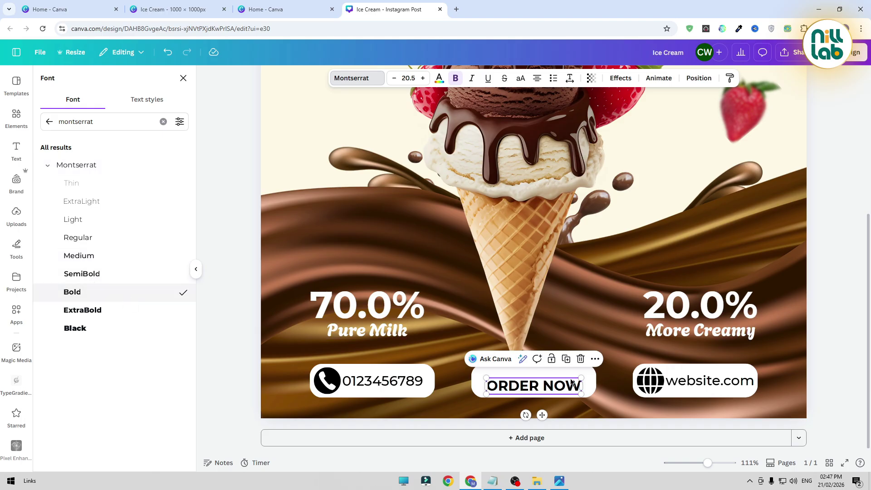
left_click_drag(540, 411, 541, 411)
key("Escape")
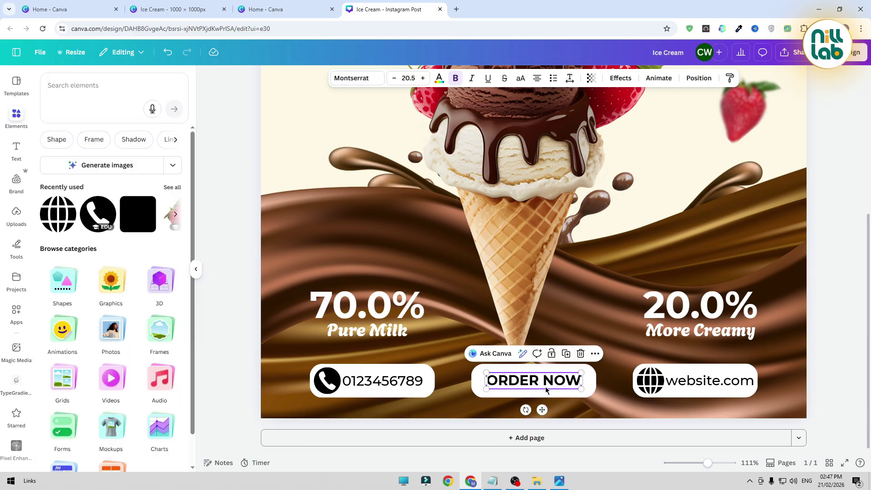
left_click(825, 332)
left_click(527, 385)
left_click(526, 386)
left_click_drag(538, 380, 538, 384)
left_click(847, 320)
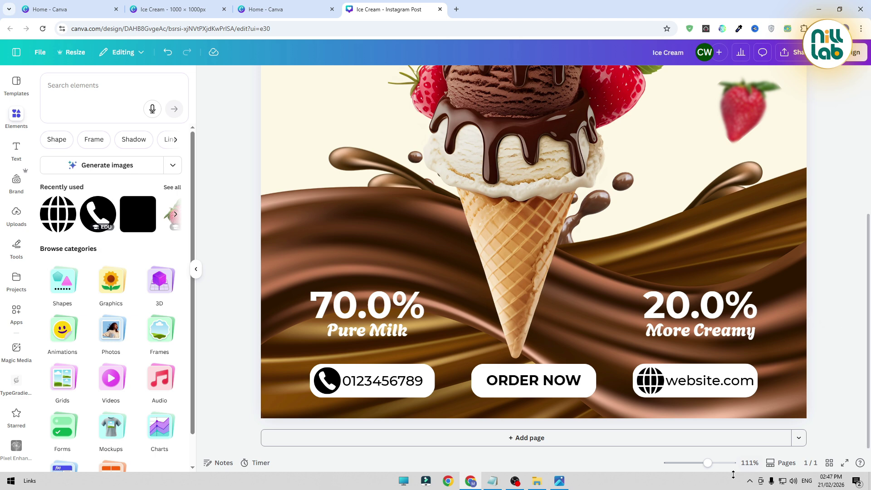
Increase the "ORDER NOW" font size to 22.5.
left_click_drag(707, 466, 695, 463)
scroll(725, 339, "up", 2)
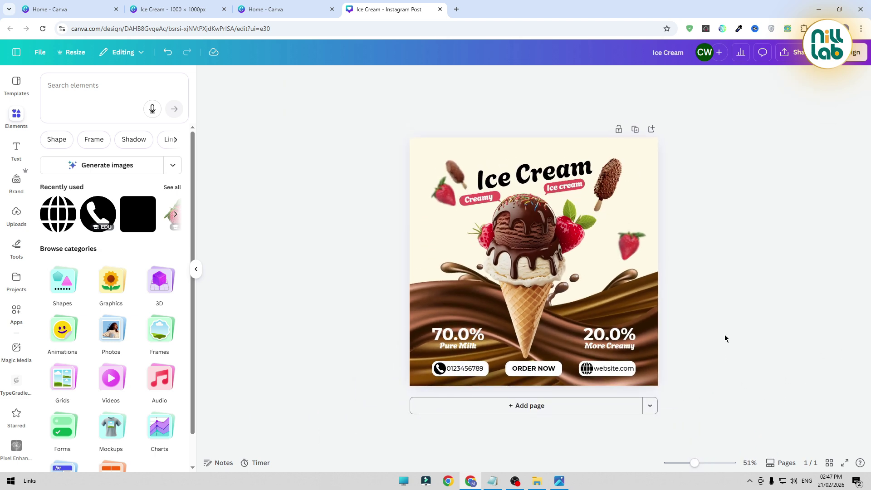
left_click(547, 367)
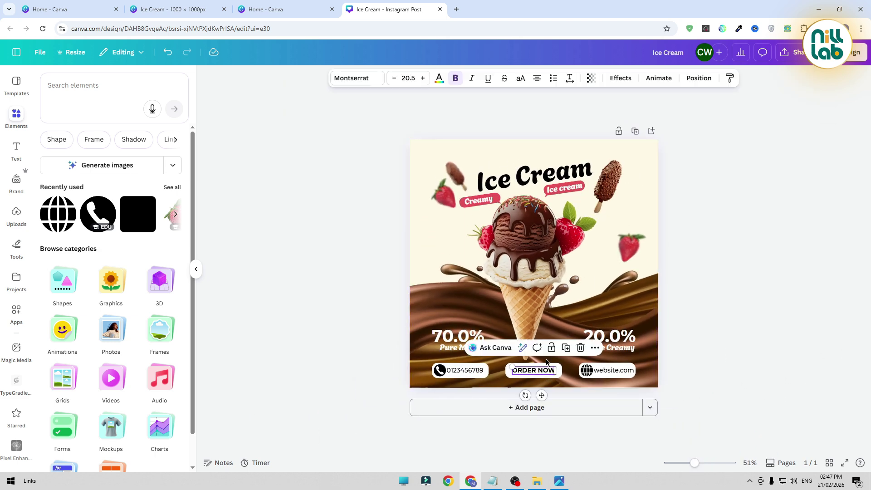
left_click(423, 79)
left_click(423, 79)
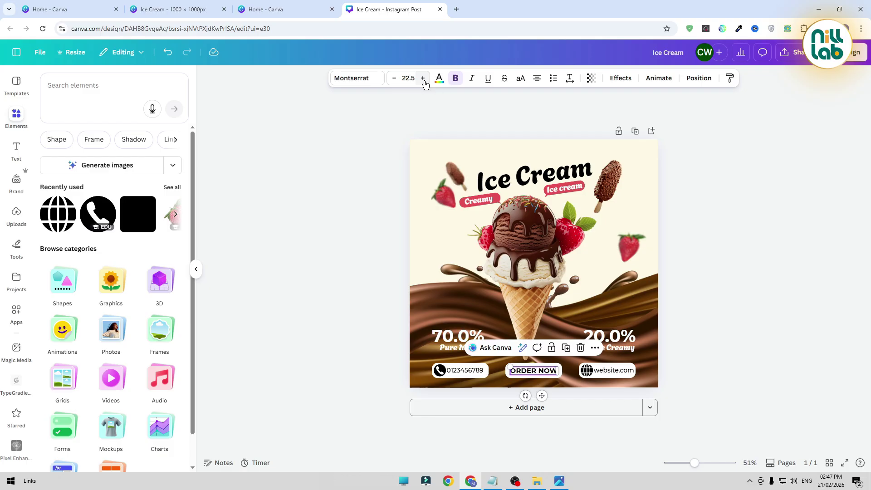
left_click(724, 265)
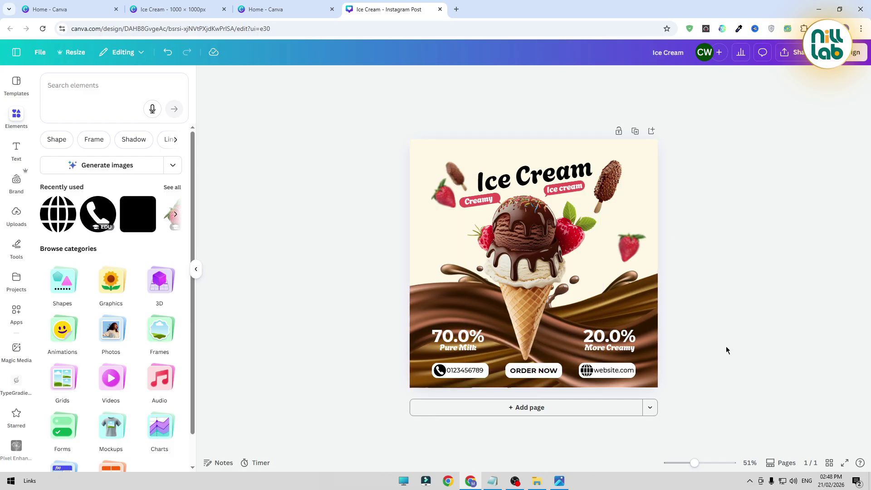
Search the elements for "ice cream logo" and show all matching graphics.
left_click(71, 99)
type("ic")
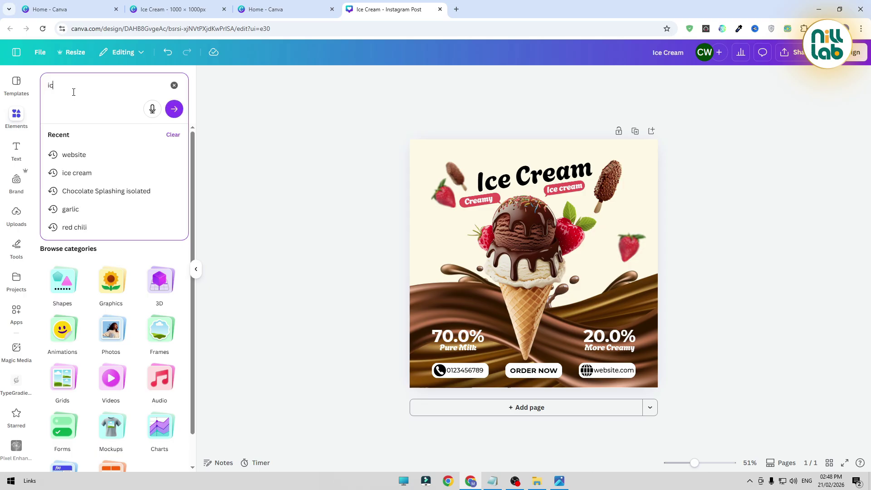
type("e cream logo")
key("Return")
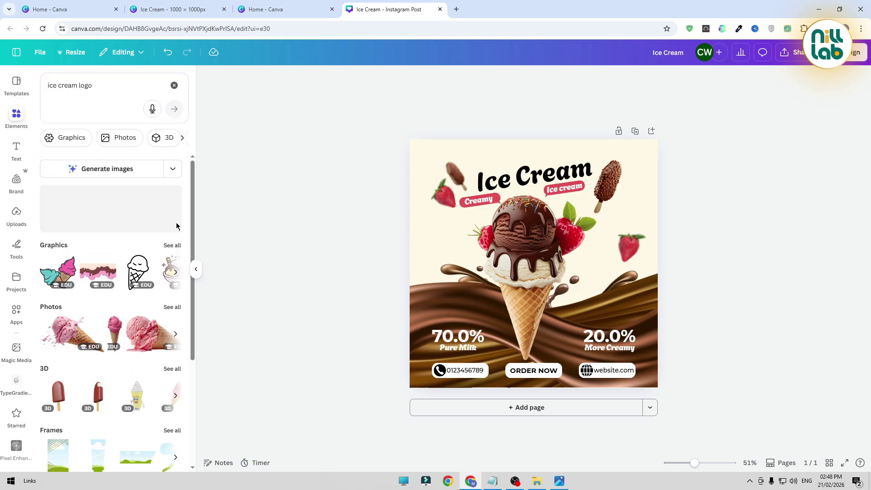
left_click(171, 245)
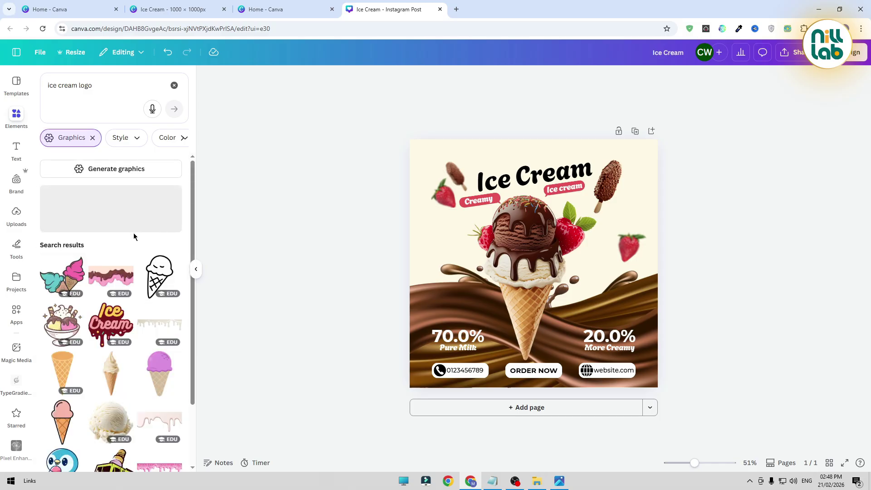
Add the black soft-serve cone graphic to the poster, shrunk to a small icon above the "Ice Cream" heading.
scroll(132, 241, "down", 5)
scroll(132, 250, "down", 2)
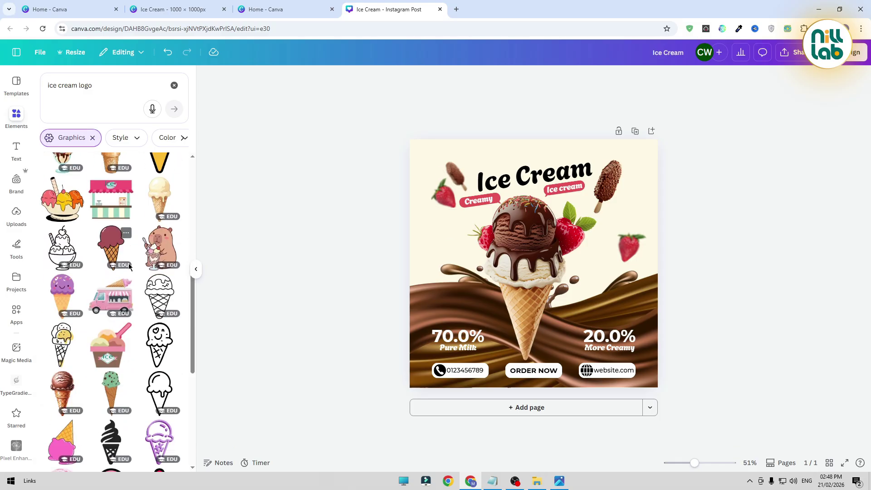
scroll(129, 272, "down", 3)
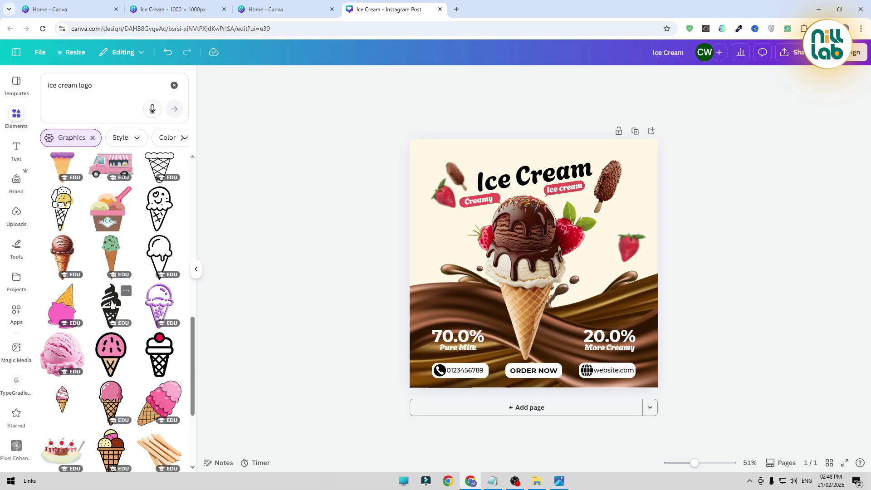
scroll(140, 350, "down", 5)
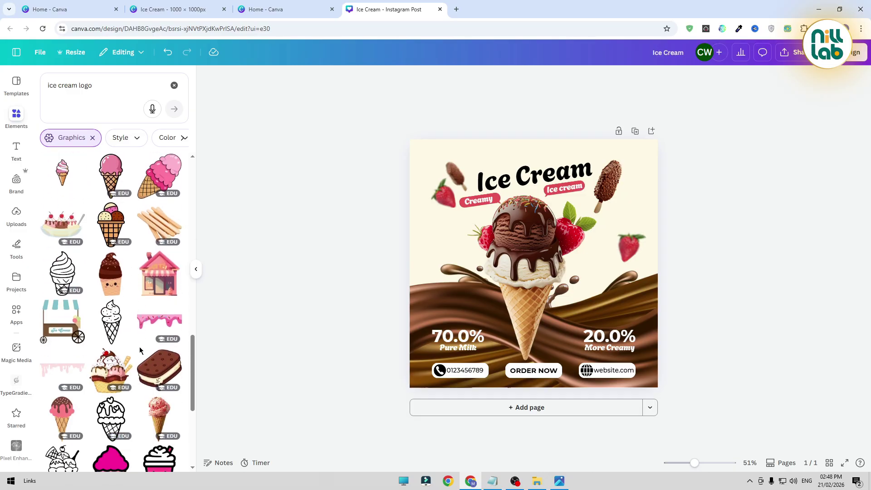
scroll(140, 347, "down", 3)
scroll(141, 352, "up", 15)
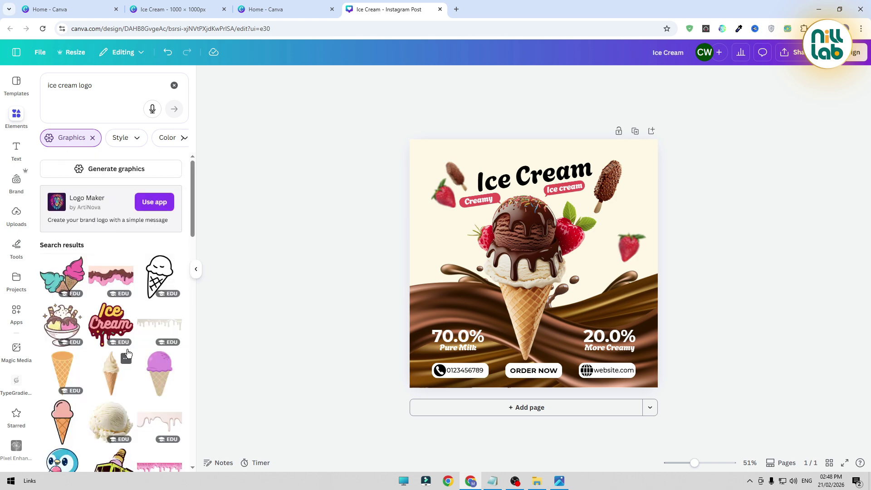
scroll(127, 358, "down", 2)
scroll(134, 391, "down", 6)
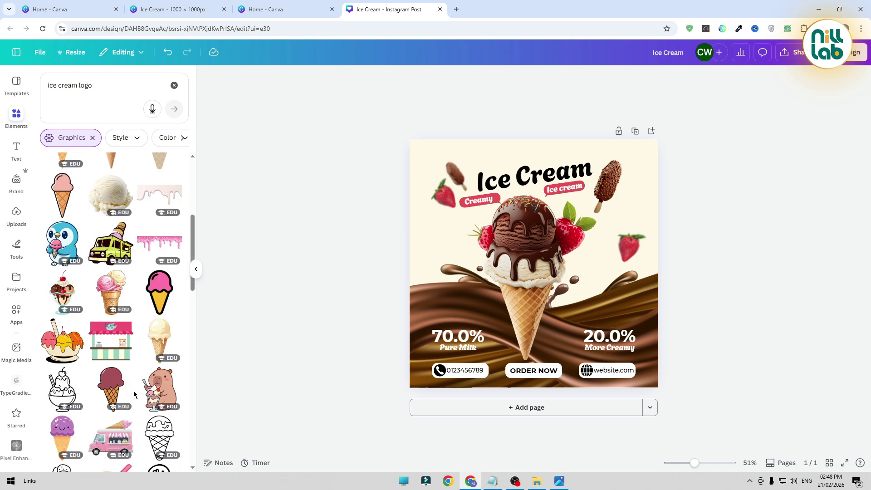
scroll(134, 396, "down", 2)
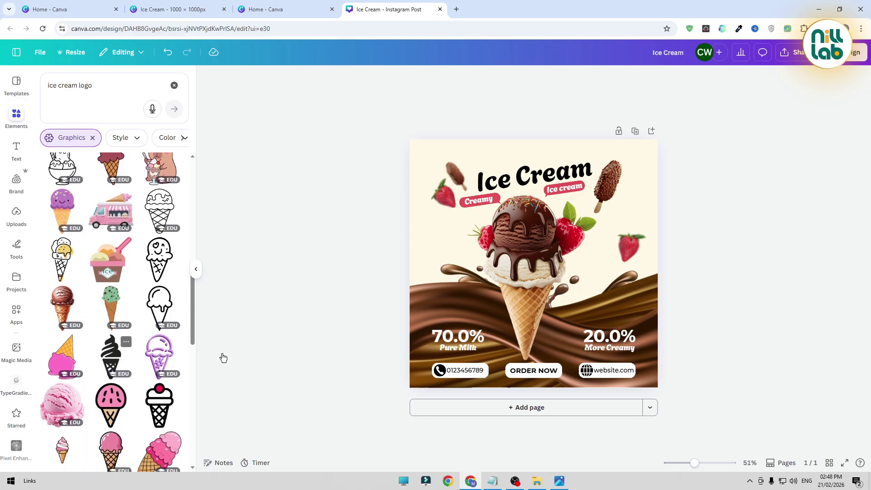
left_click(123, 363)
left_click_drag(556, 313, 517, 183)
left_click(261, 156)
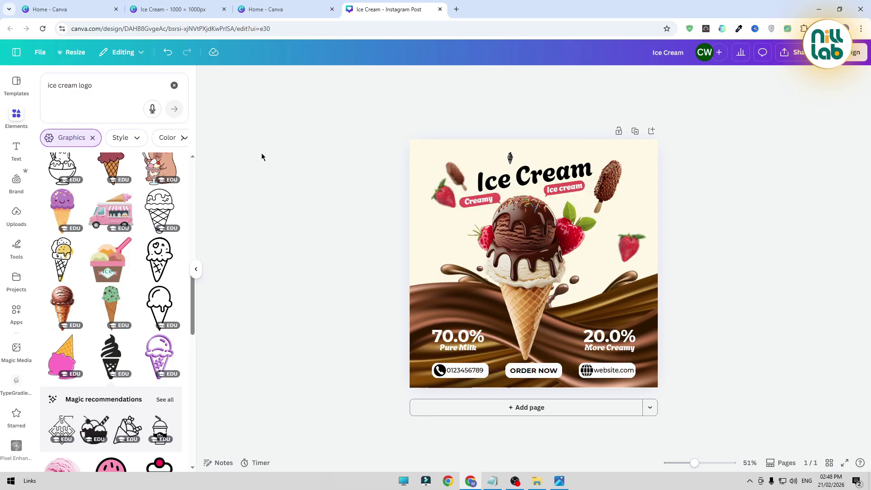
Duplicate the phone number text, place the copy beside the small cone icon above the heading and change it to "nilllab".
left_click(470, 374)
left_click(497, 348)
left_click_drag(465, 371, 559, 160)
double_click(559, 157)
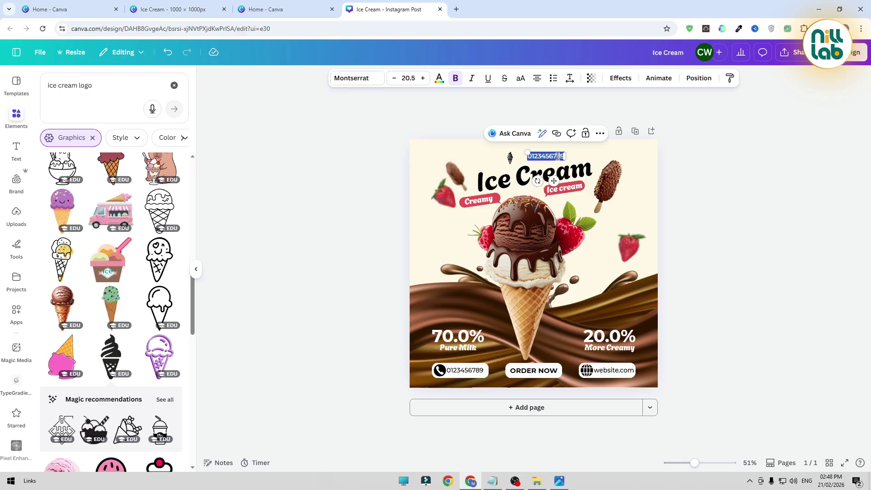
key("BackSpace")
type("nilllab")
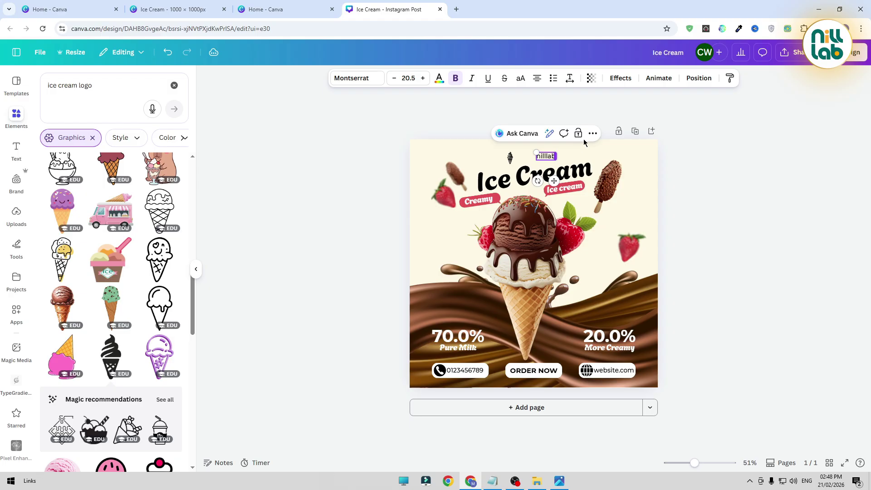
left_click(760, 243)
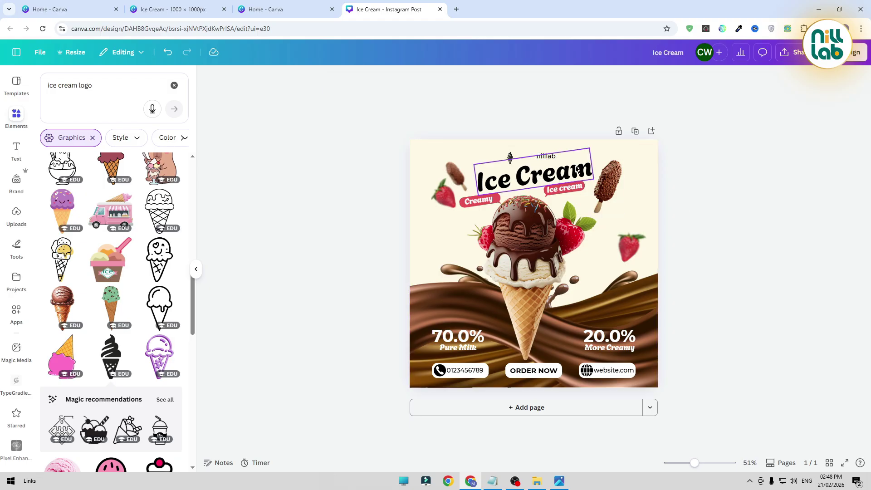
Move the "nilllab" text right beside the small cone icon above the "Ice Cream" heading, vertically aligned with the icon.
left_click_drag(547, 157, 530, 159)
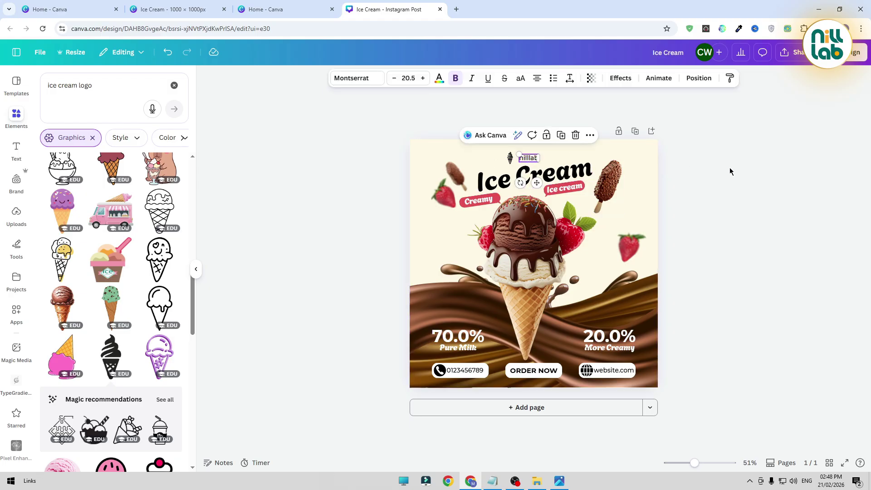
left_click(708, 409)
left_click_drag(697, 465, 705, 465)
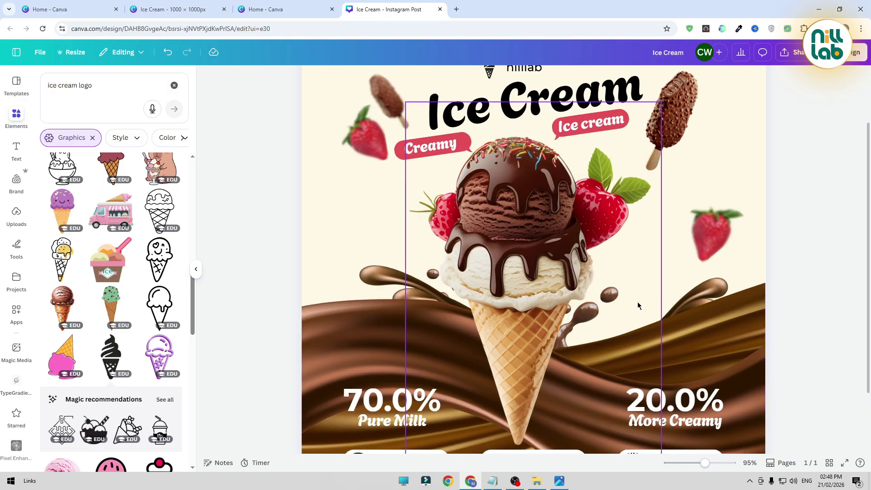
left_click(520, 149)
left_click_drag(520, 149, 515, 149)
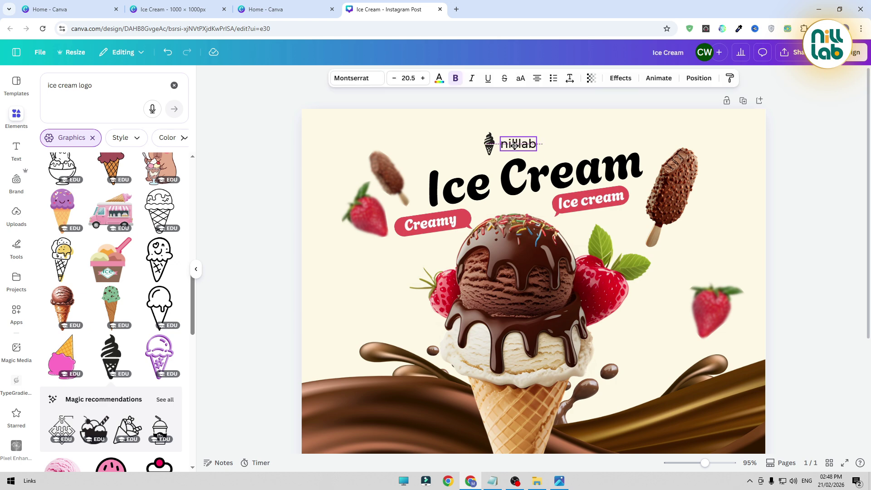
left_click(457, 139)
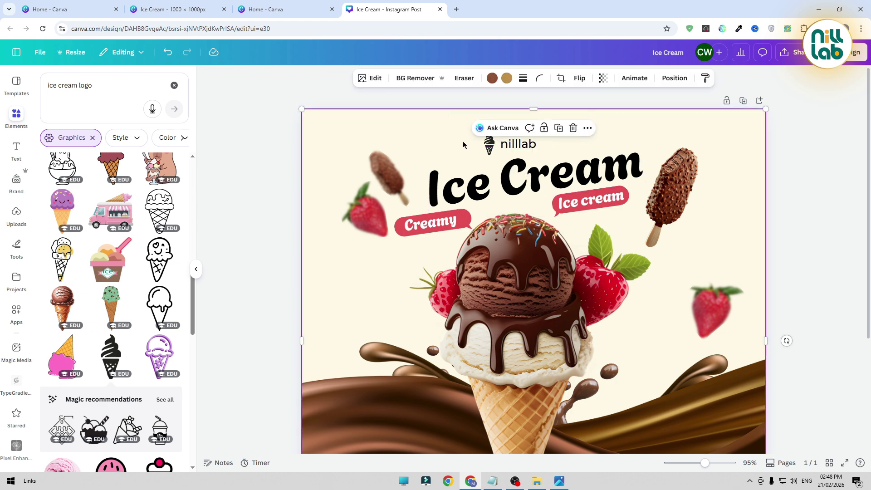
left_click(514, 150)
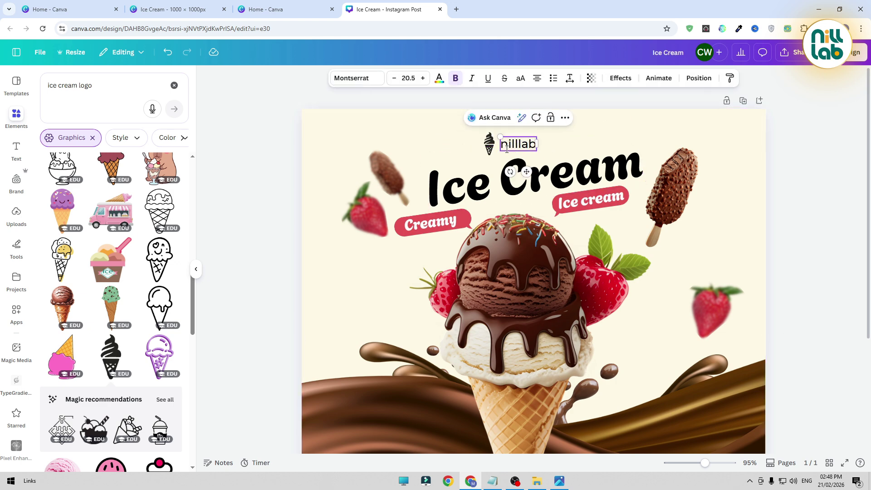
type("@")
left_click(810, 175)
left_click_drag(519, 145, 528, 144)
left_click(811, 190)
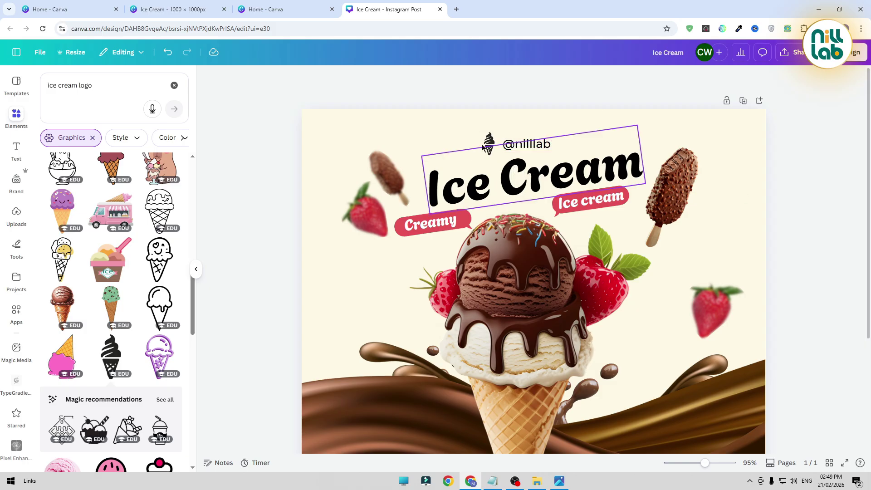
left_click(529, 145)
key("Left")
key("Left")
key("Left")
key("Left")
key("Left")
key("Left")
key("Left")
key("Left")
left_click(815, 199)
left_click_drag(463, 134, 540, 169)
left_click(822, 211)
scroll(821, 211, "down", 5)
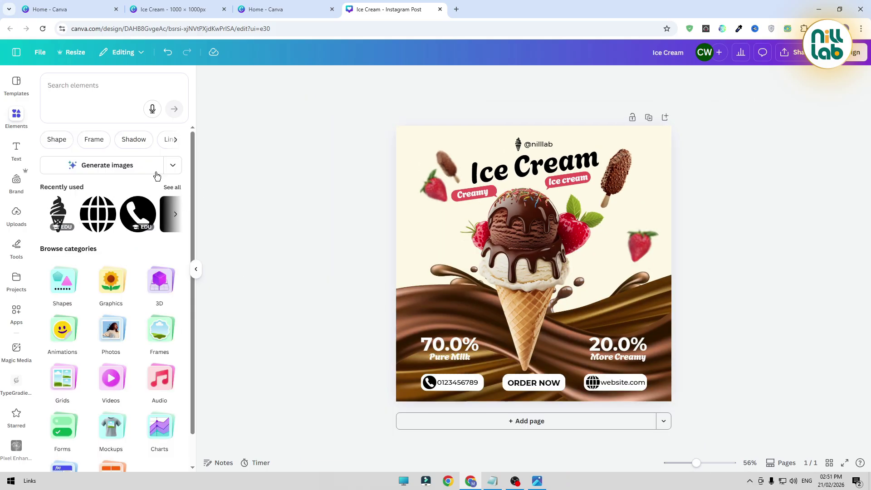
Search the elements for "Banner Sale Vector Icon Illustration" and show all matching graphics.
left_click(92, 81)
type("Banner Sale Vector Icon Illustration")
key("Return")
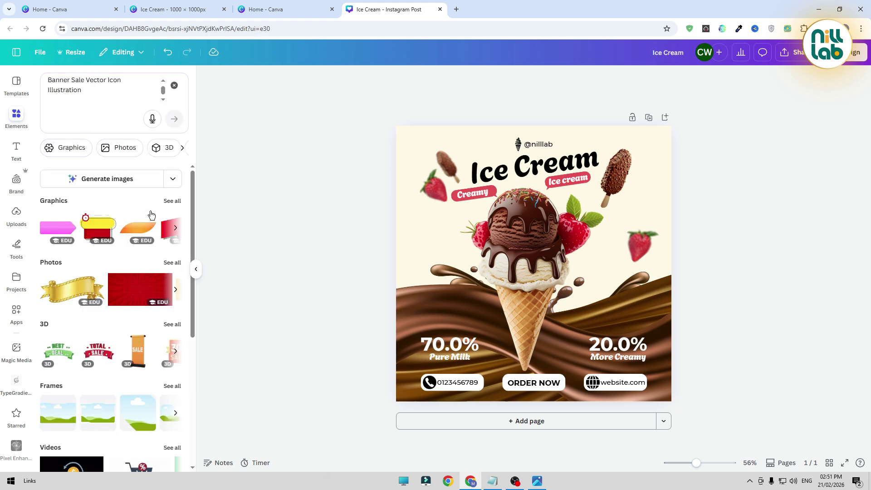
left_click(172, 201)
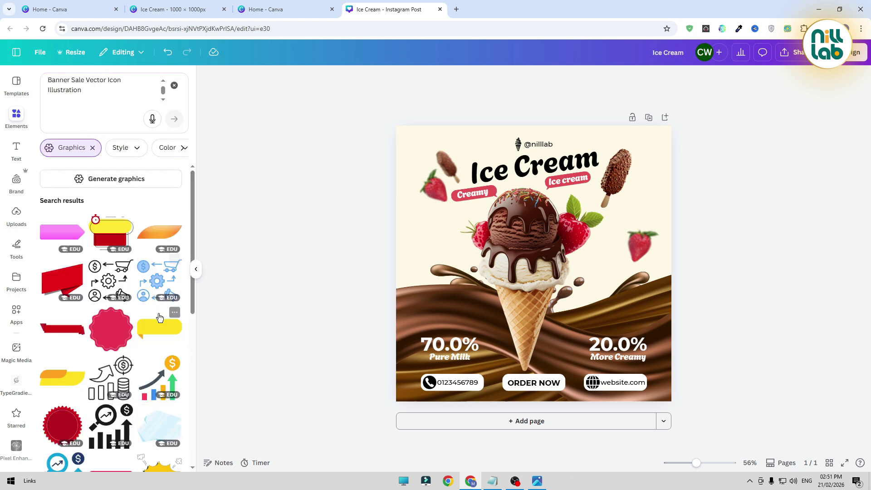
Add the yellow rounded speech-bubble banner to the poster and recolour both its yellow body and orange tail white.
left_click(158, 318)
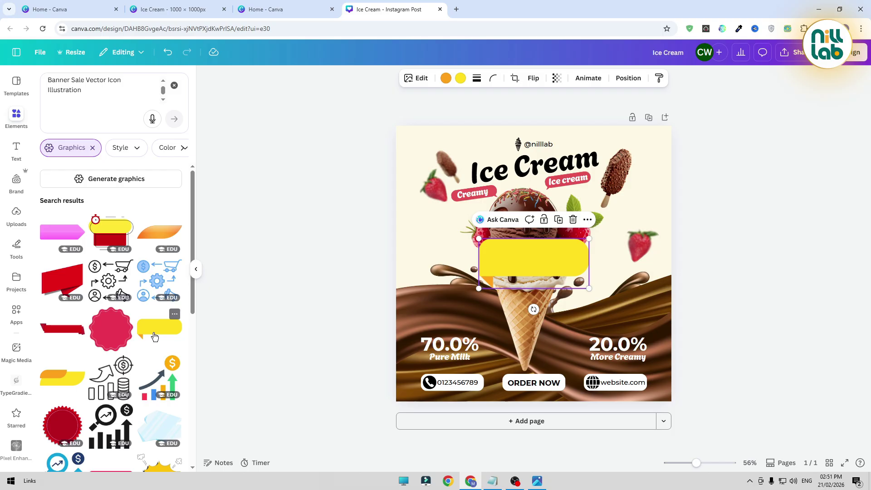
left_click(460, 79)
left_click(180, 363)
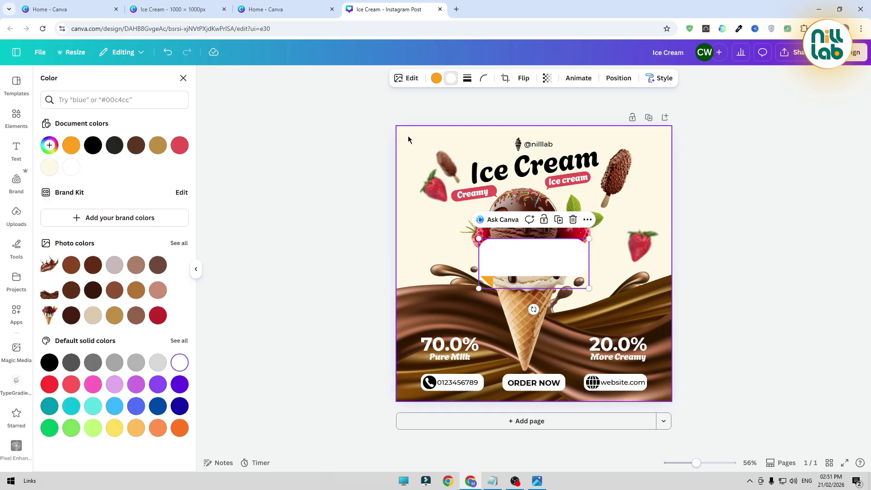
left_click(436, 79)
left_click(178, 363)
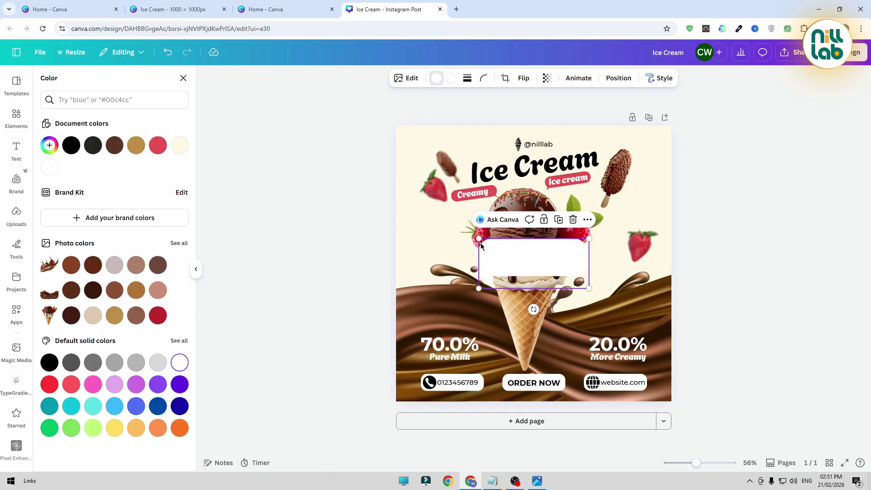
Shrink the white speech bubble to a small tag and place it beside the cone's tip, above the "ORDER NOW" button.
left_click_drag(480, 239, 561, 276)
left_click_drag(581, 313, 559, 383)
left_click(790, 291)
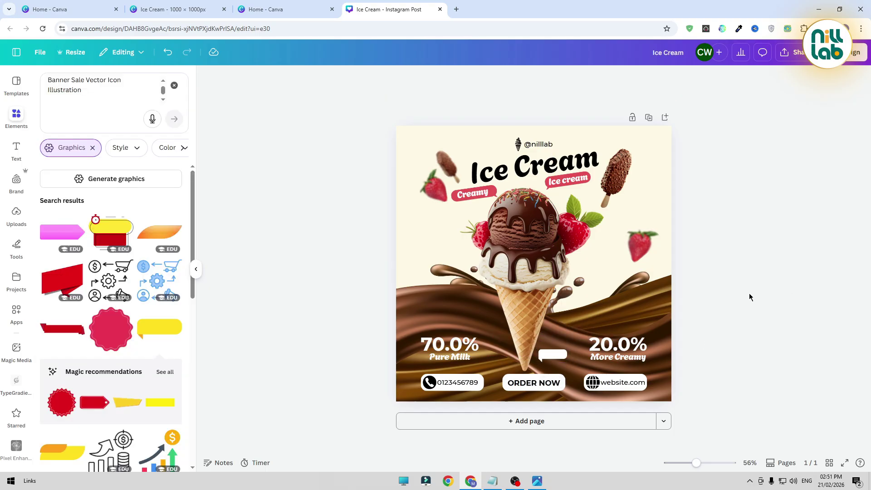
Duplicate the "ORDER NOW" text onto the small white speech bubble and change the copy to "$2.99".
left_click_drag(547, 385, 564, 360)
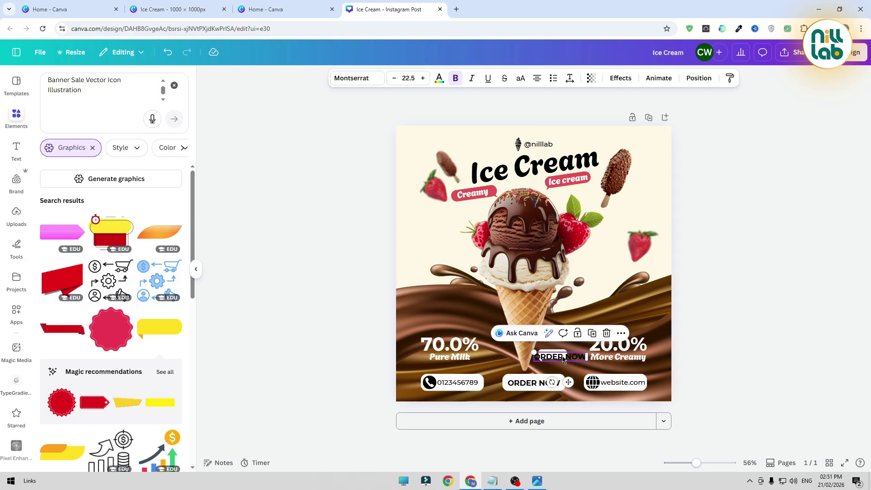
double_click(562, 358)
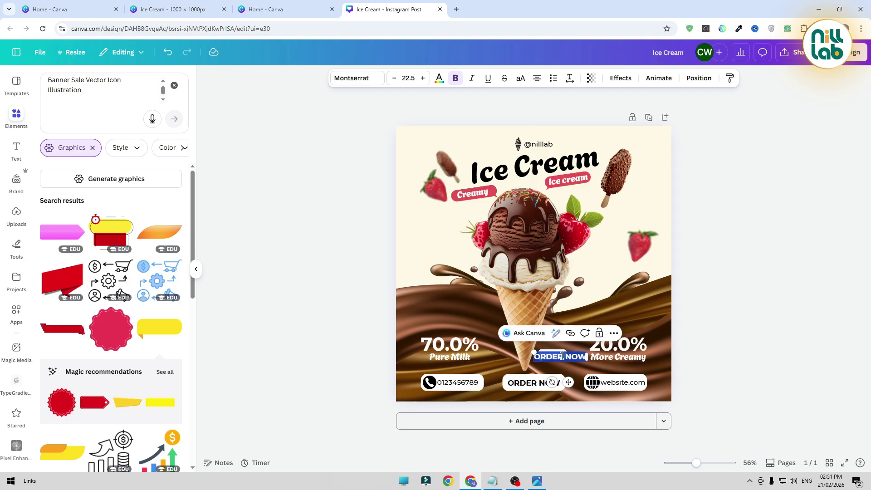
key("BackSpace")
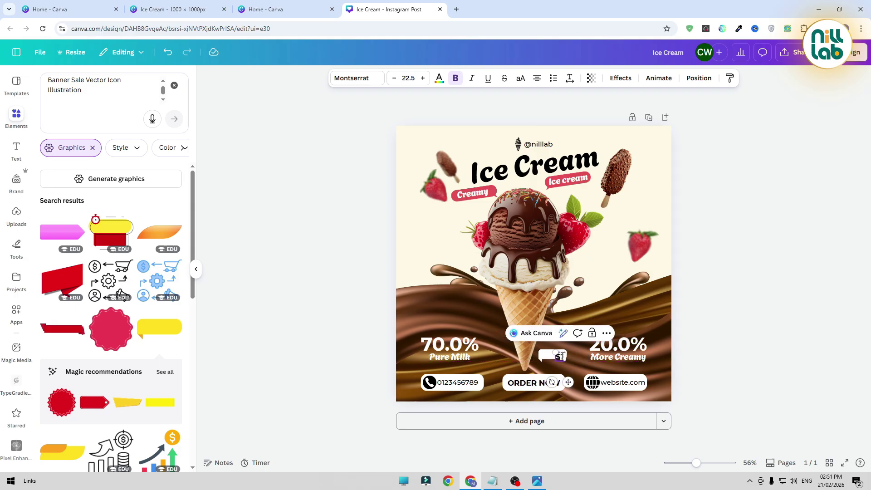
type("$2.99")
left_click(799, 287)
Position the "$2.99" text centrally inside the white speech bubble beside the cone's tip.
left_click(558, 353)
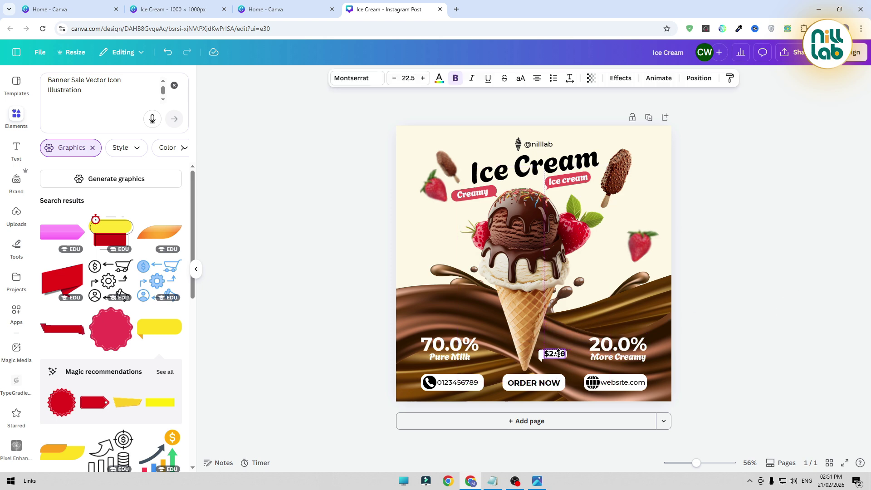
left_click(731, 309)
left_click_drag(701, 461, 712, 461)
scroll(673, 352, "down", 1)
left_click(585, 402)
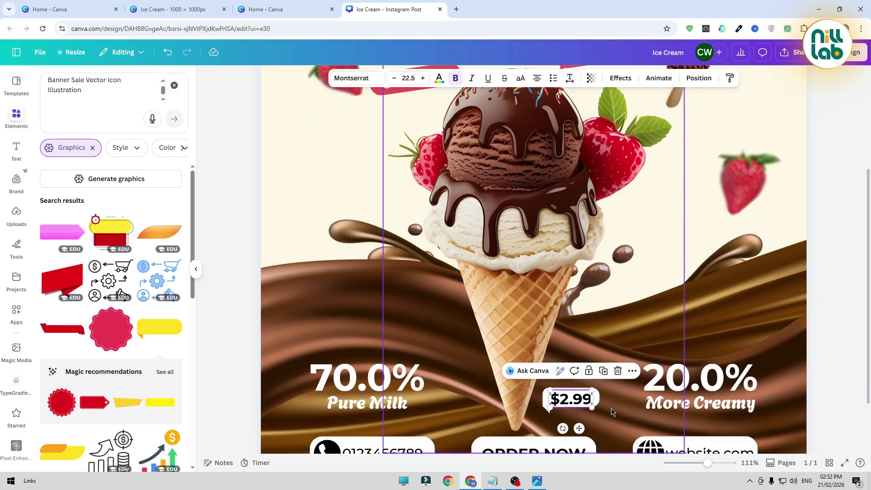
left_click(606, 413)
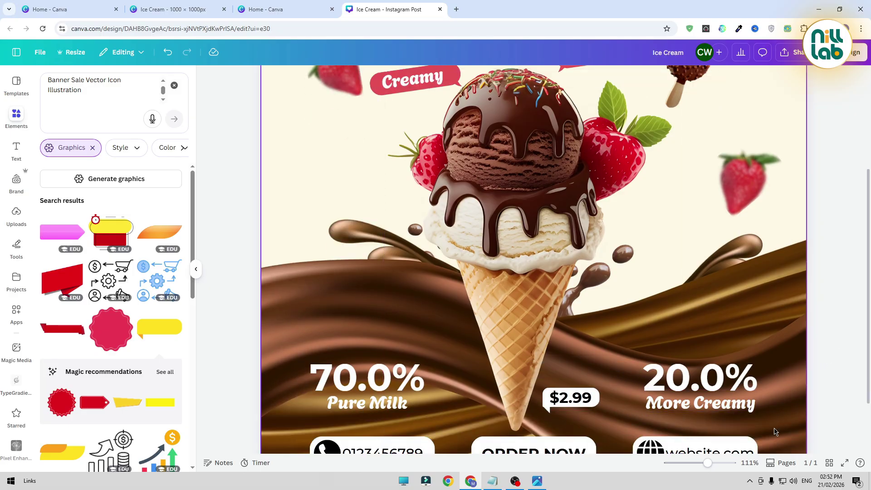
Present the finished poster in full screen to review the whole design.
left_click_drag(708, 463, 693, 463)
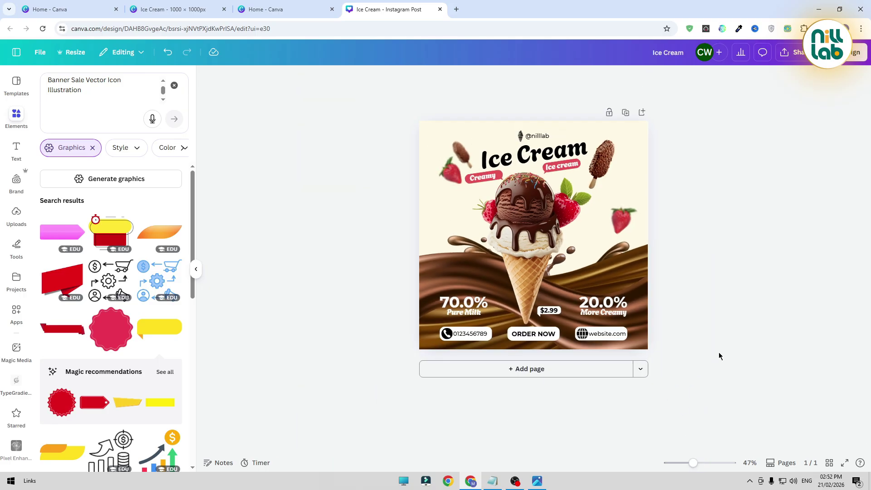
left_click(844, 463)
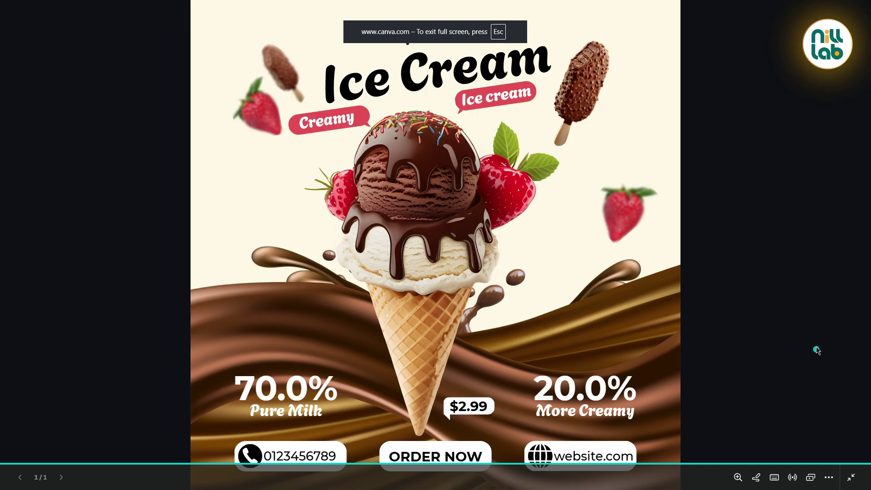